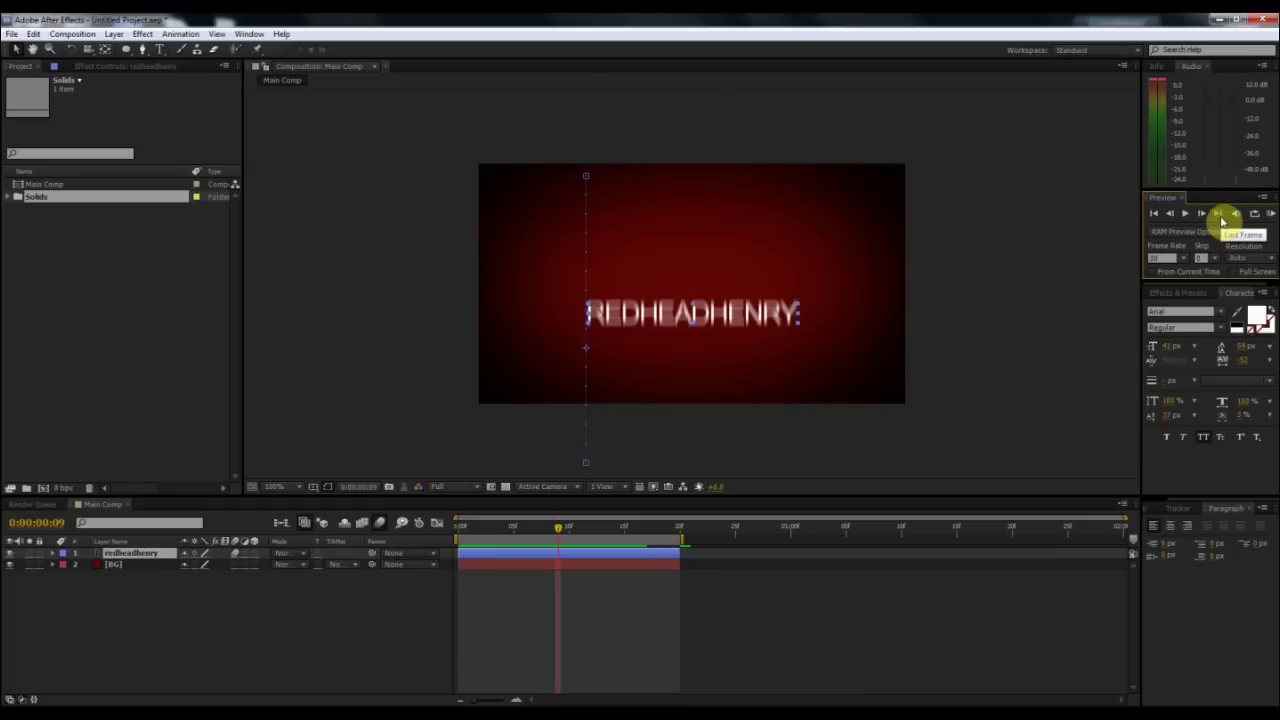
# Step: Delete the BG and redheadhenry layers from the Main Comp timeline
pyautogui.click(121, 567)
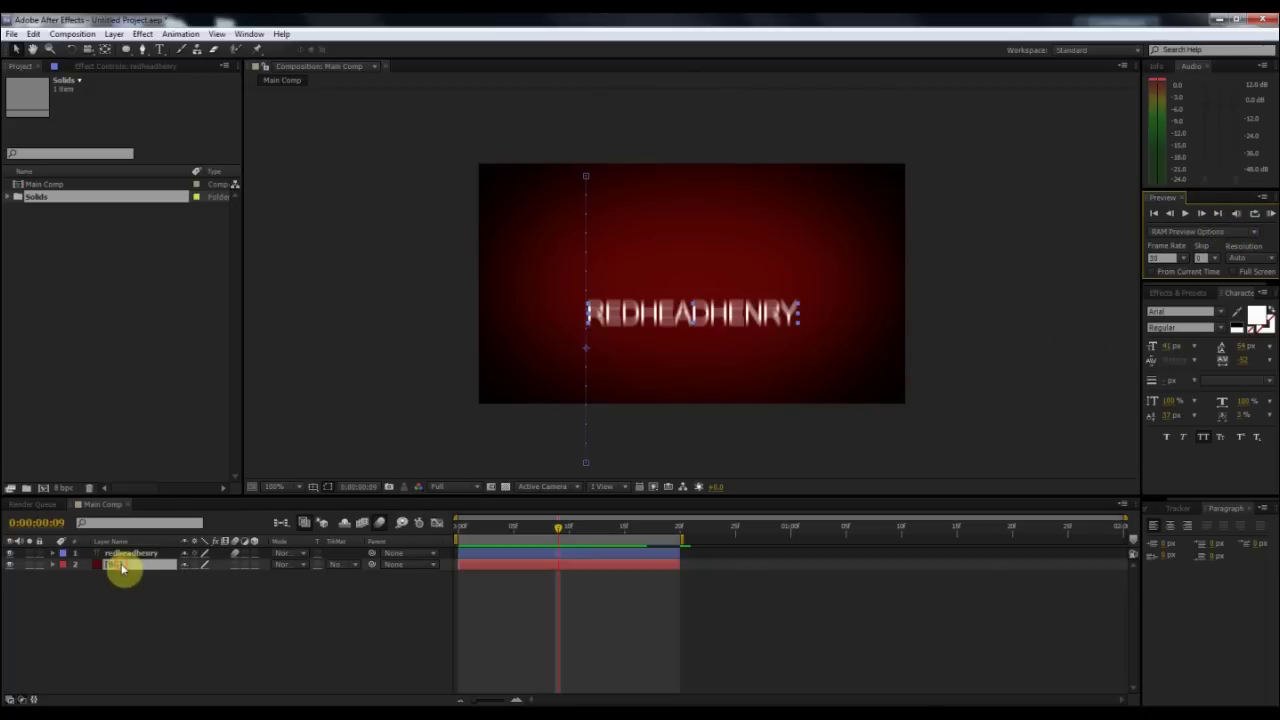
pyautogui.press('Delete')
pyautogui.click(123, 553)
pyautogui.press('Delete')
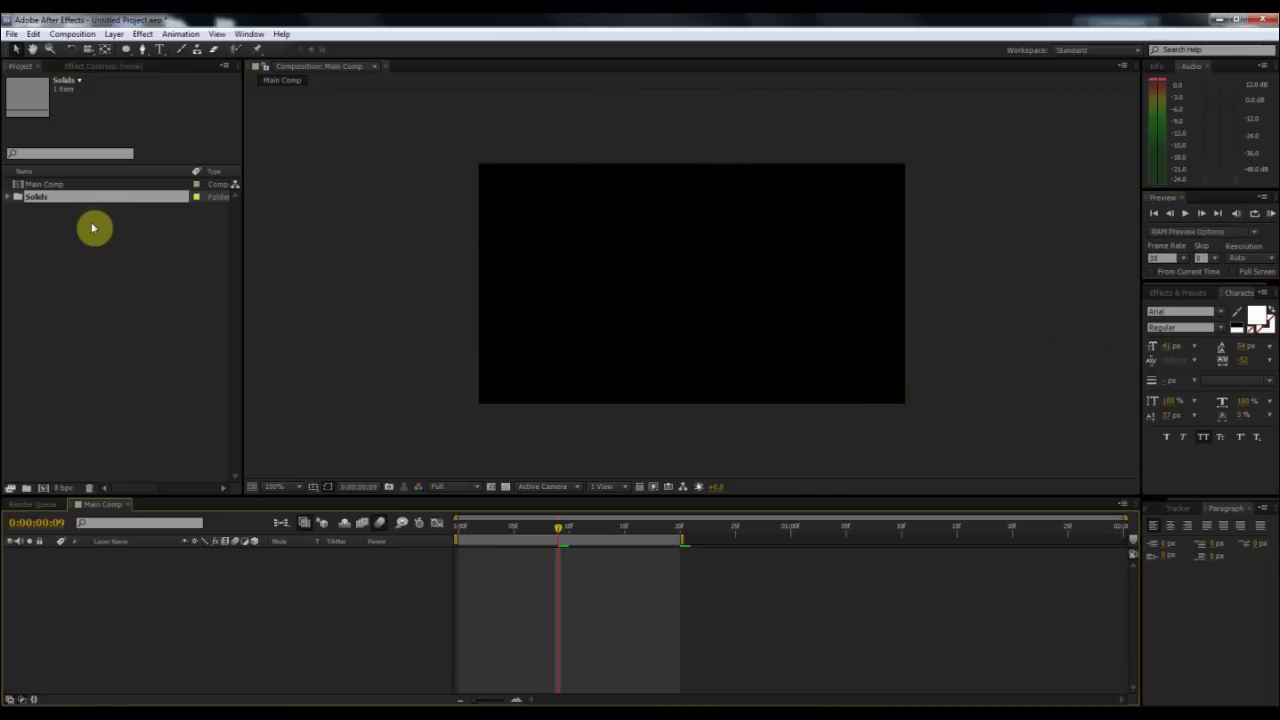
# Step: Delete the Solids folder with its contents and the old Main Comp from the project
pyautogui.click(48, 197)
pyautogui.press('Delete')
pyautogui.click(700, 381)
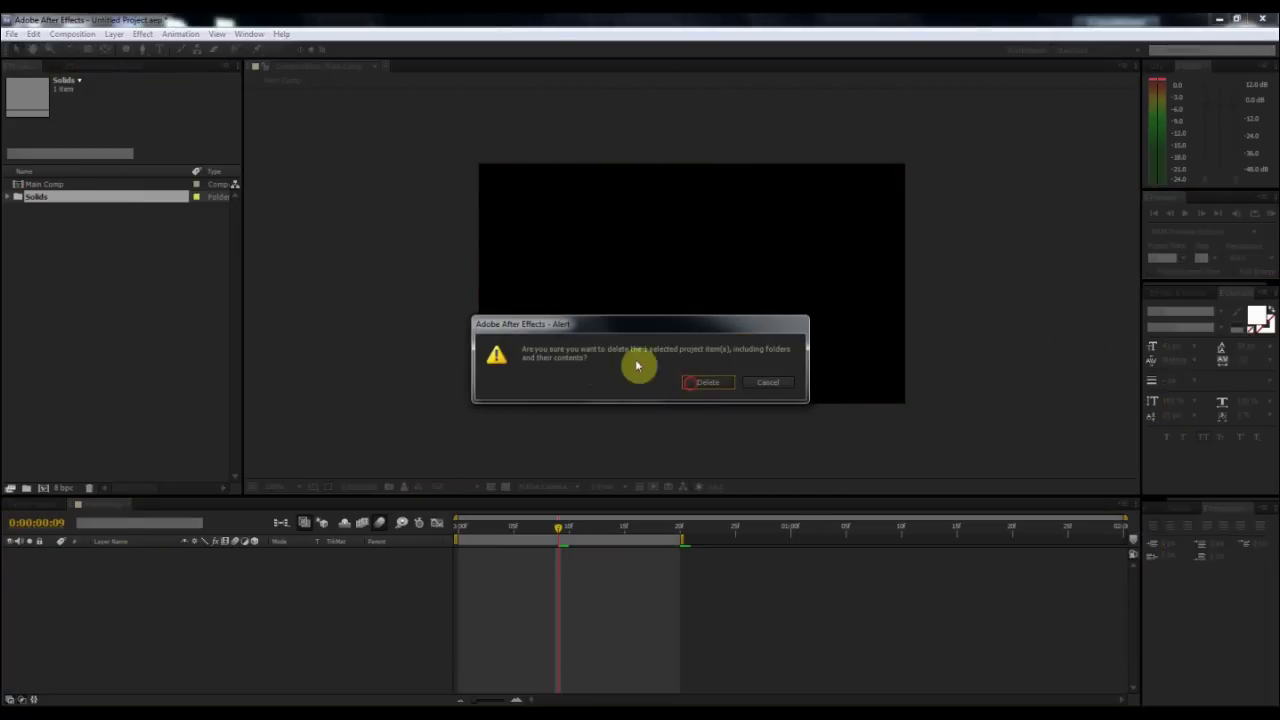
pyautogui.press('Delete')
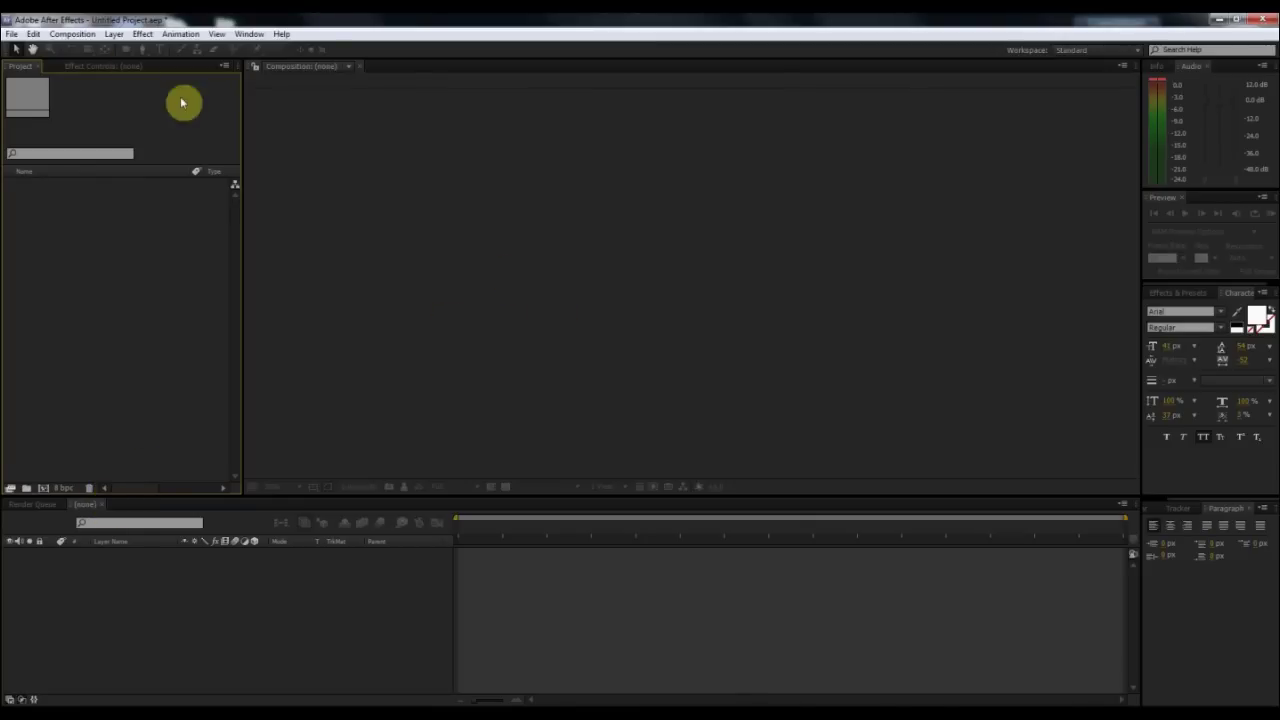
# Step: Create a 640 x 360 composition named Main Comp with the YouTube (low) 30fps preset, 2-second duration and black background
pyautogui.click(88, 34)
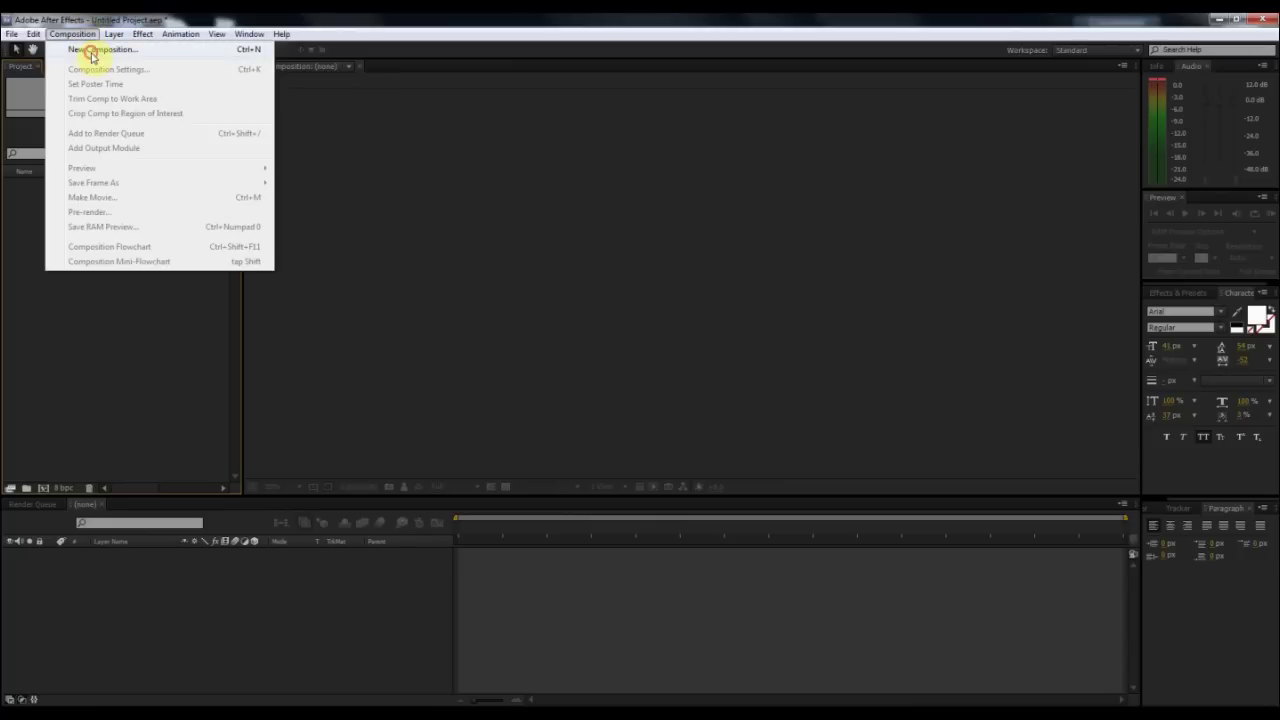
pyautogui.click(91, 52)
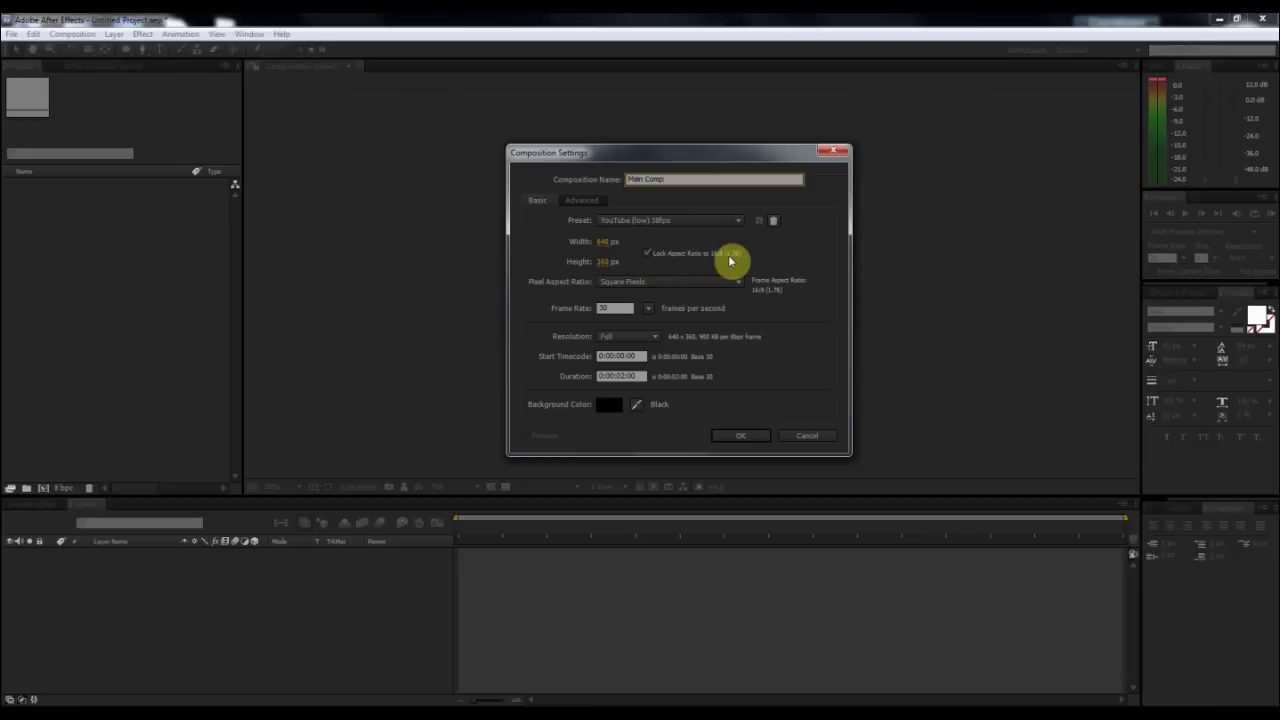
pyautogui.doubleClick(603, 308)
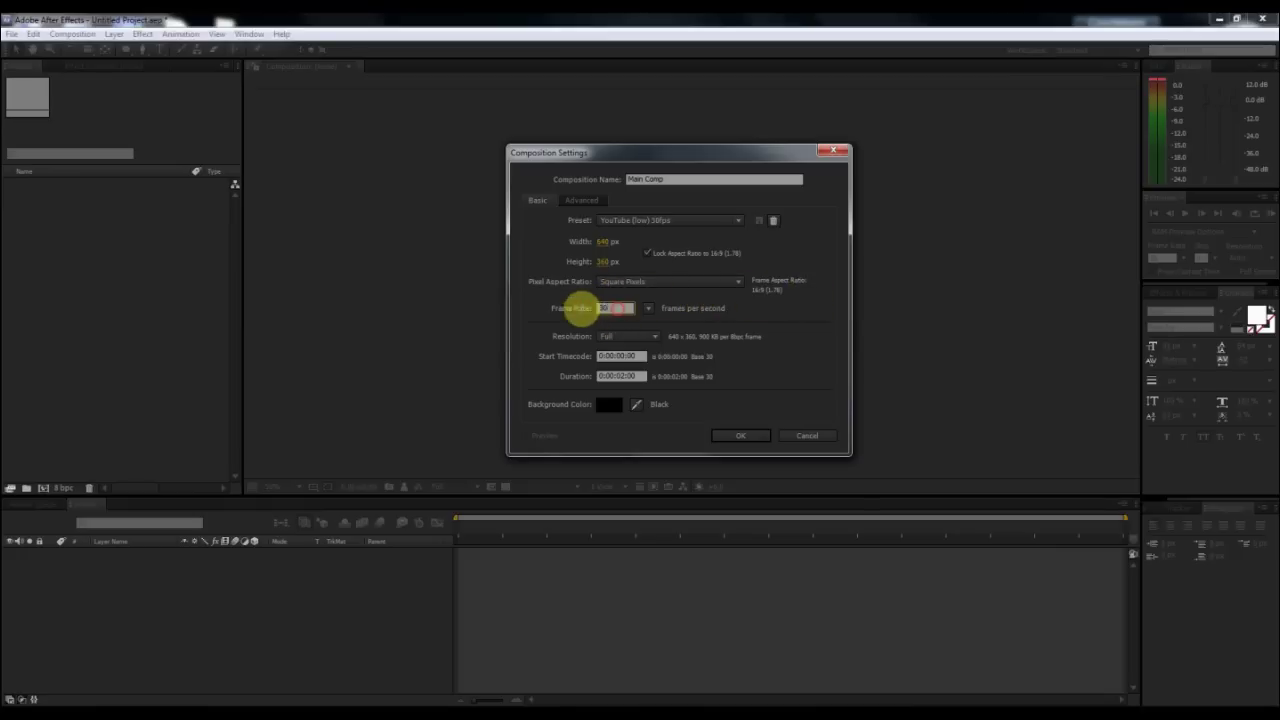
pyautogui.click(622, 376)
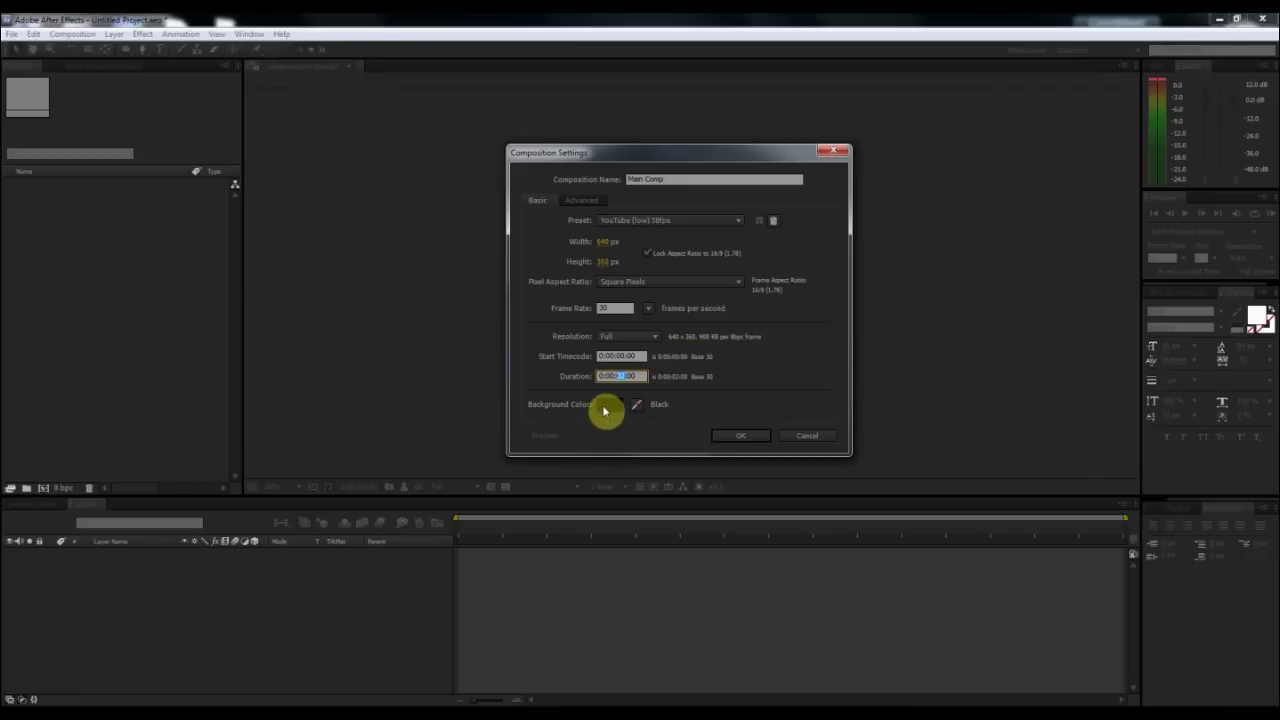
pyautogui.click(604, 410)
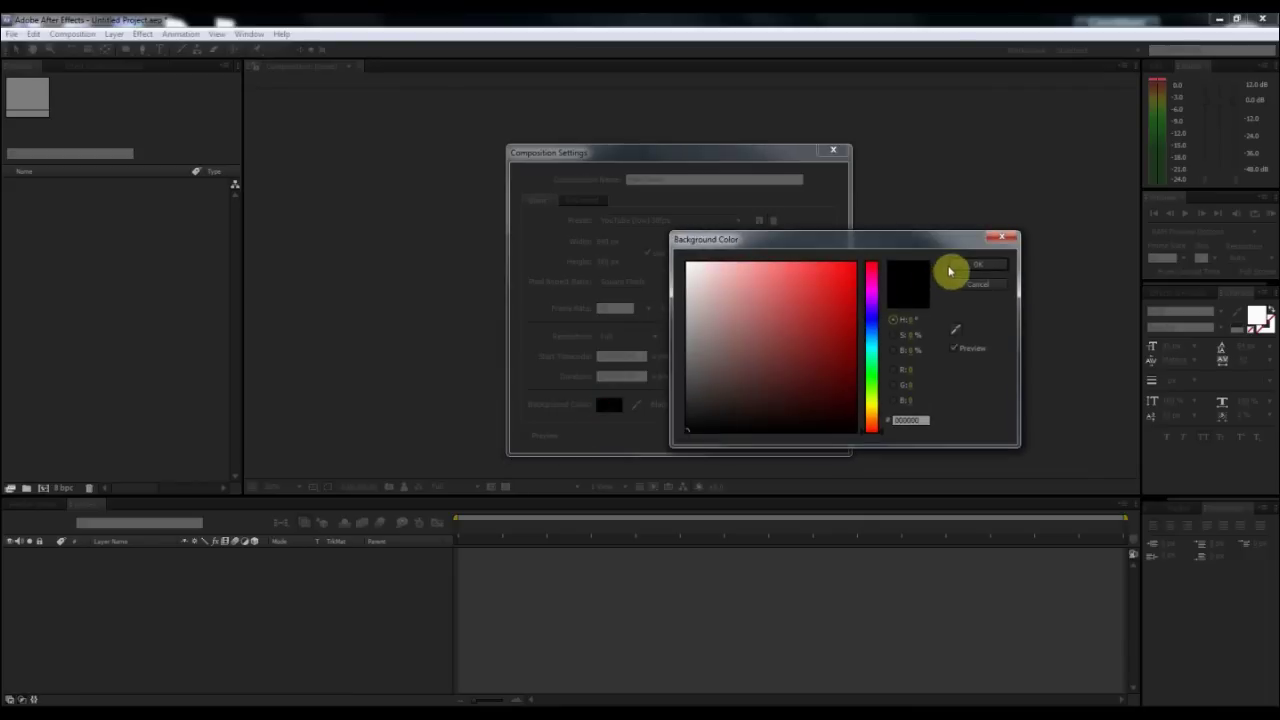
pyautogui.click(963, 264)
pyautogui.click(741, 437)
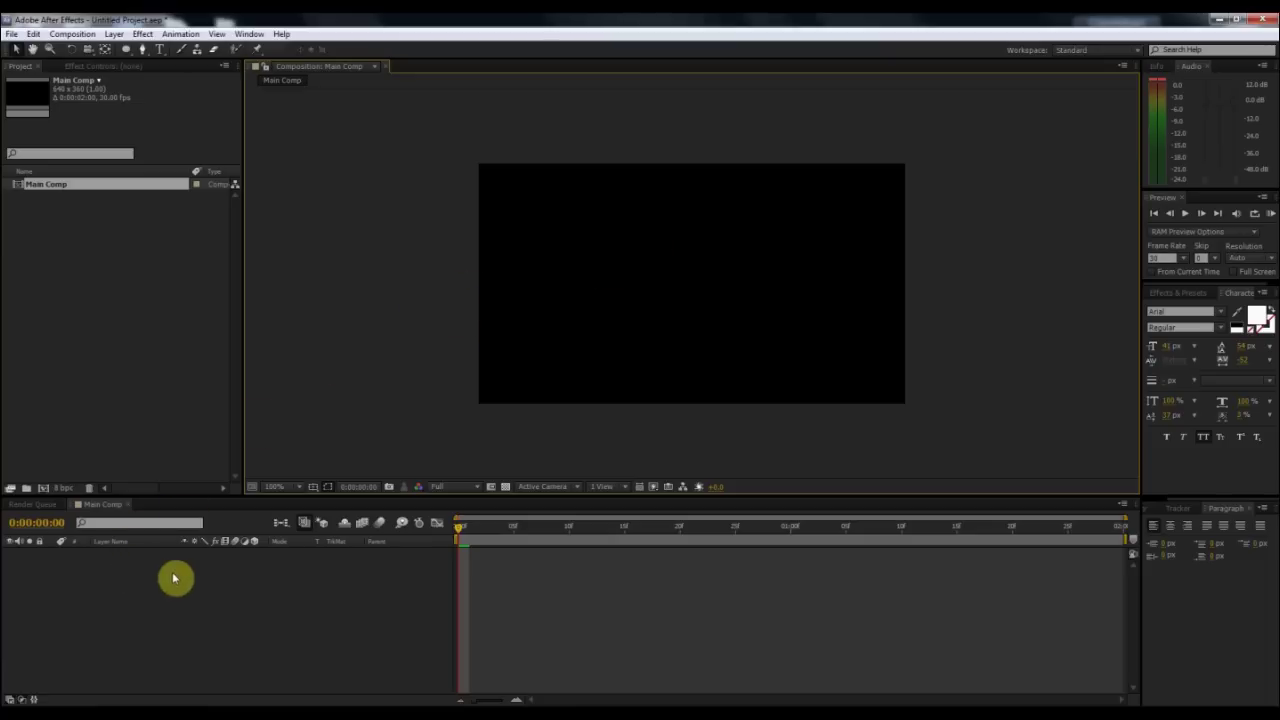
pyautogui.click(100, 505)
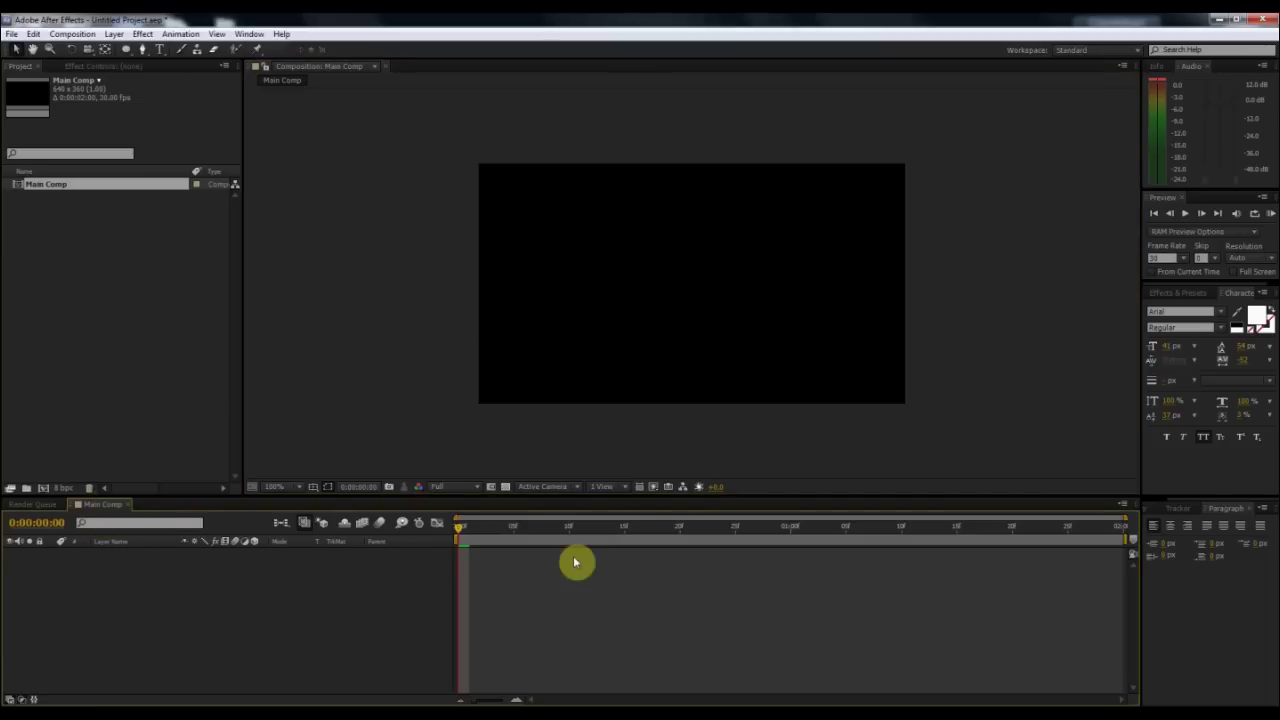
pyautogui.click(63, 188)
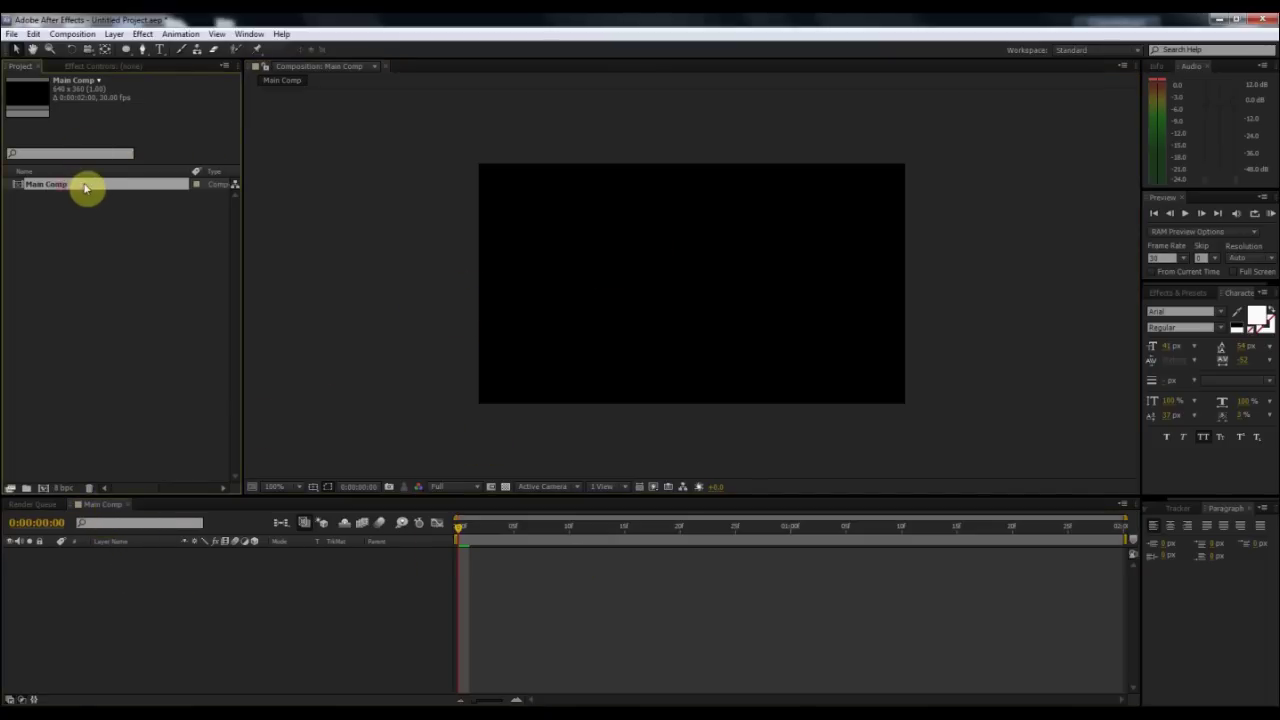
pyautogui.click(103, 263)
pyautogui.click(86, 185)
pyautogui.click(342, 232)
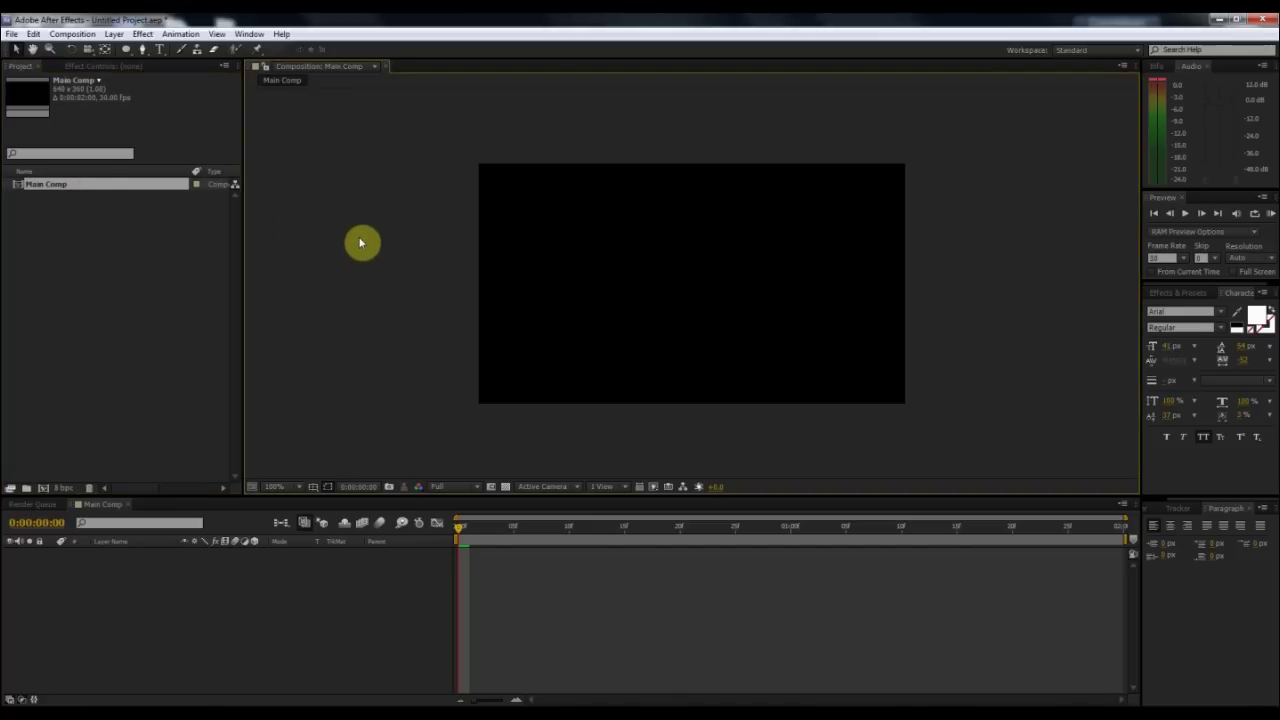
# Step: Create a comp-sized solid layer named BG in dark red (640606) with its aspect ratio locked to 16:9
pyautogui.click(113, 33)
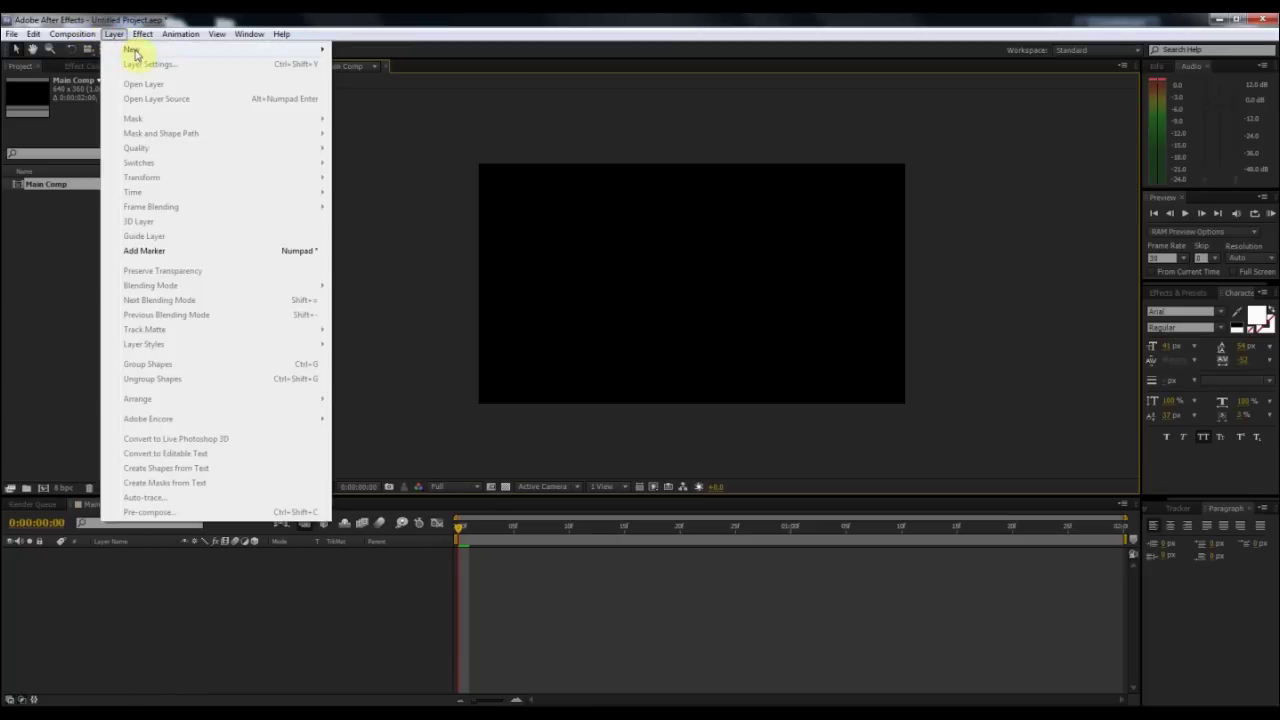
pyautogui.moveTo(135, 54)
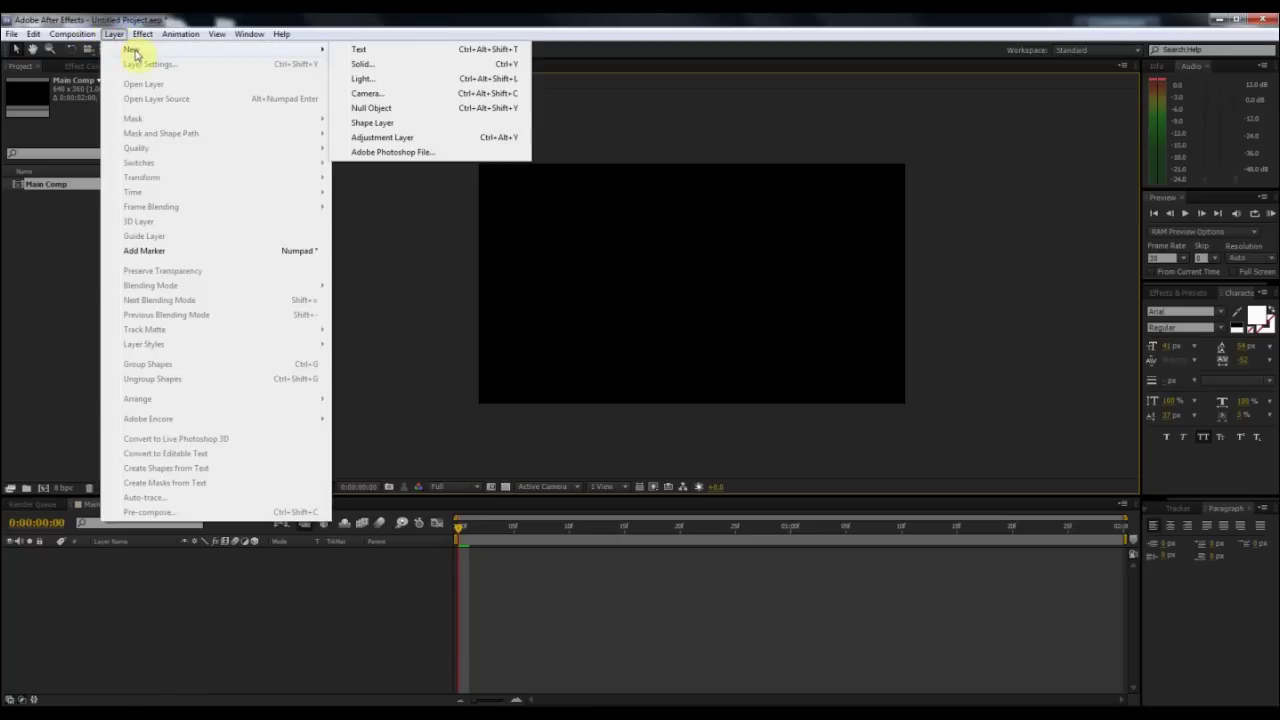
pyautogui.click(413, 66)
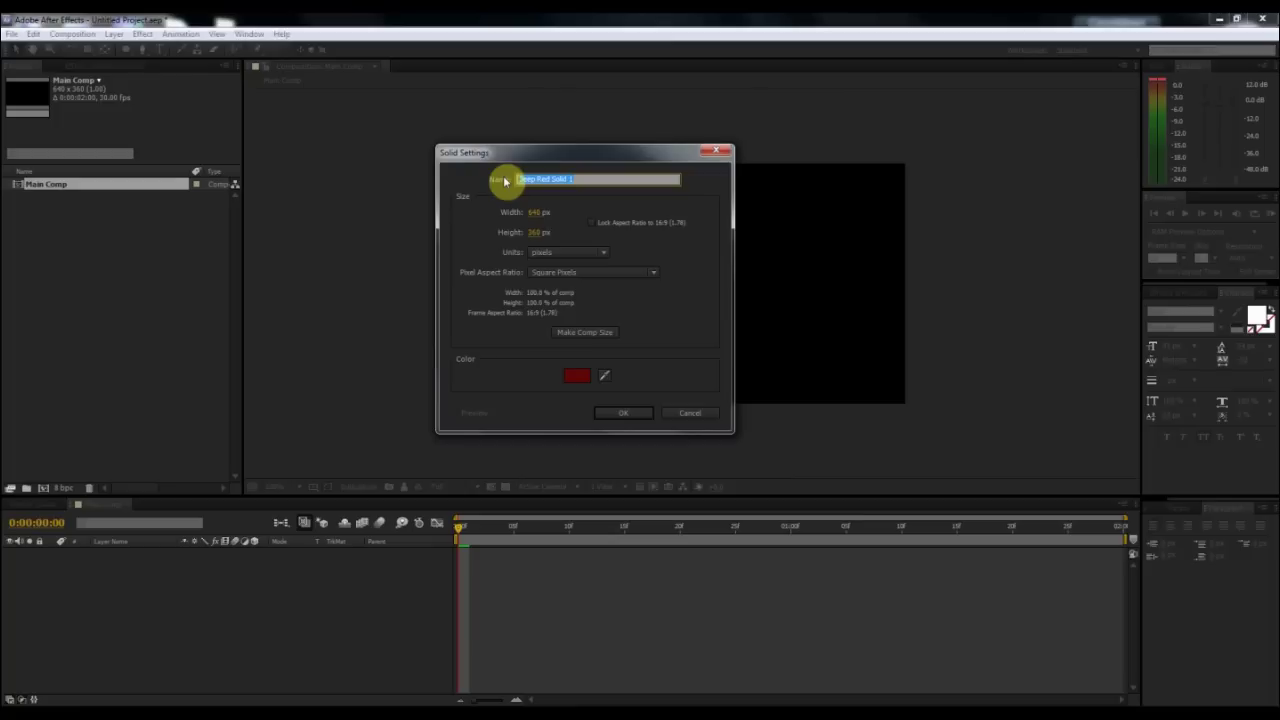
pyautogui.write('BG')
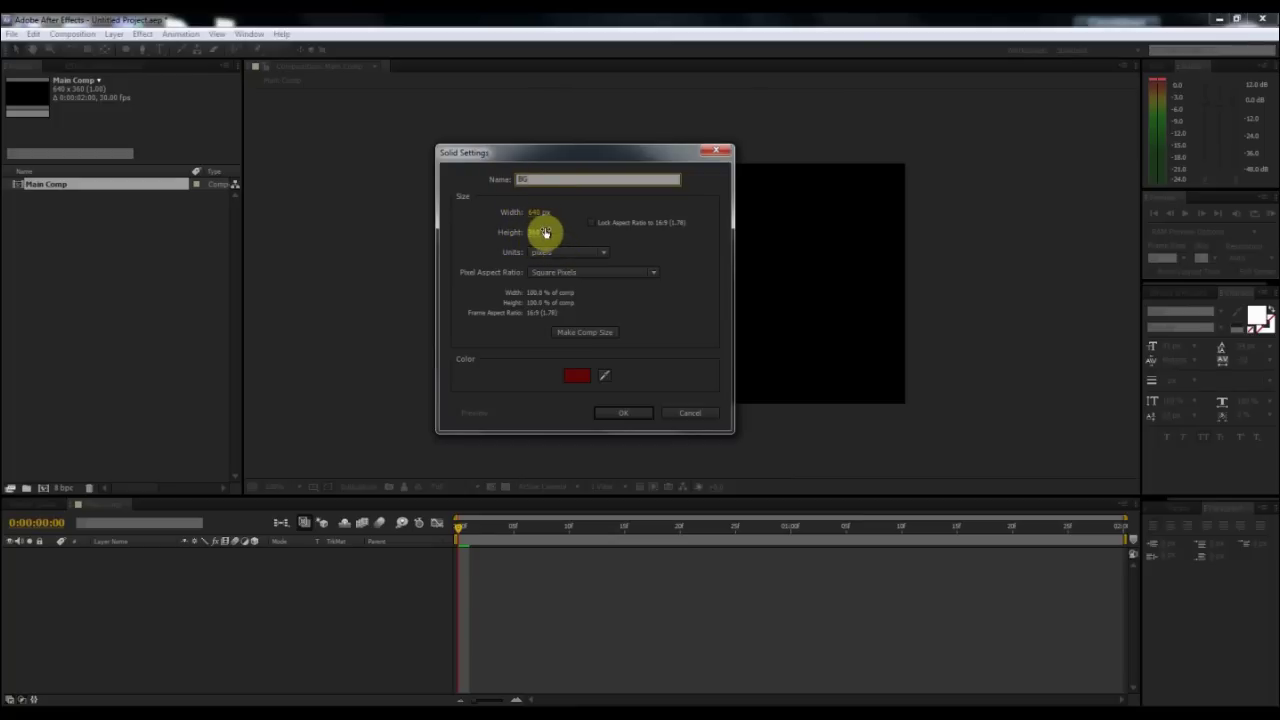
pyautogui.click(591, 223)
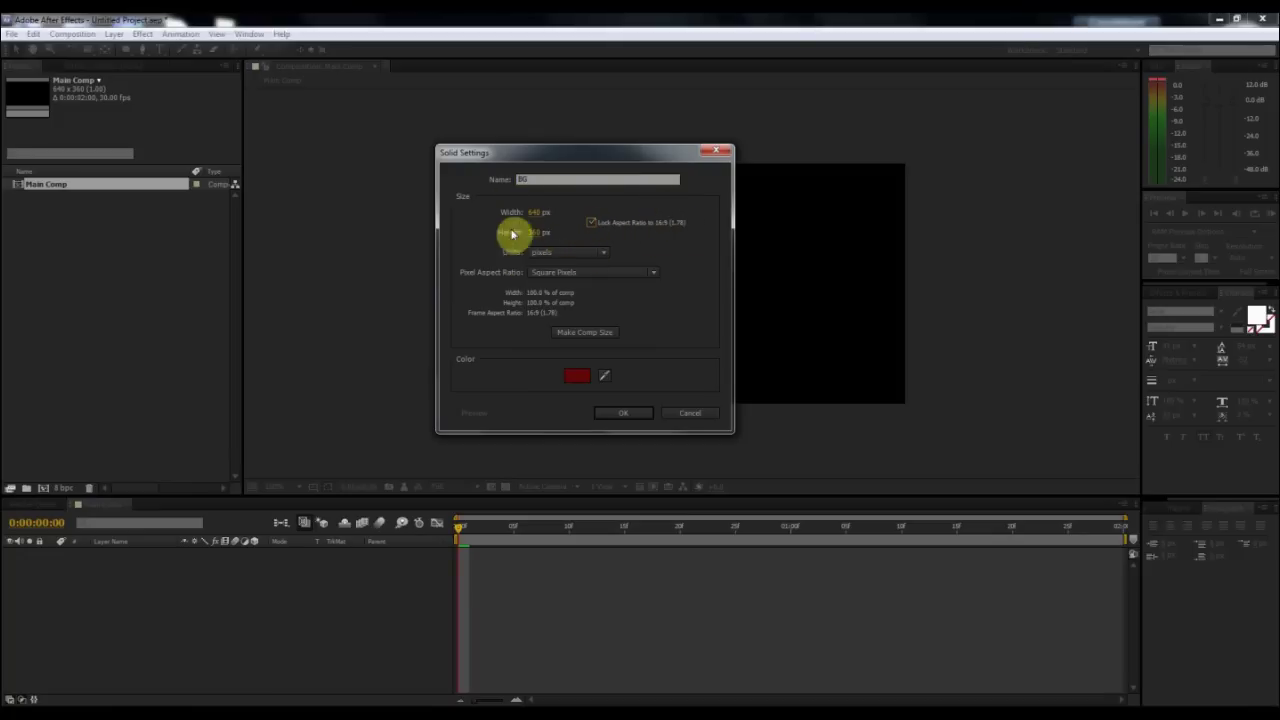
pyautogui.click(563, 334)
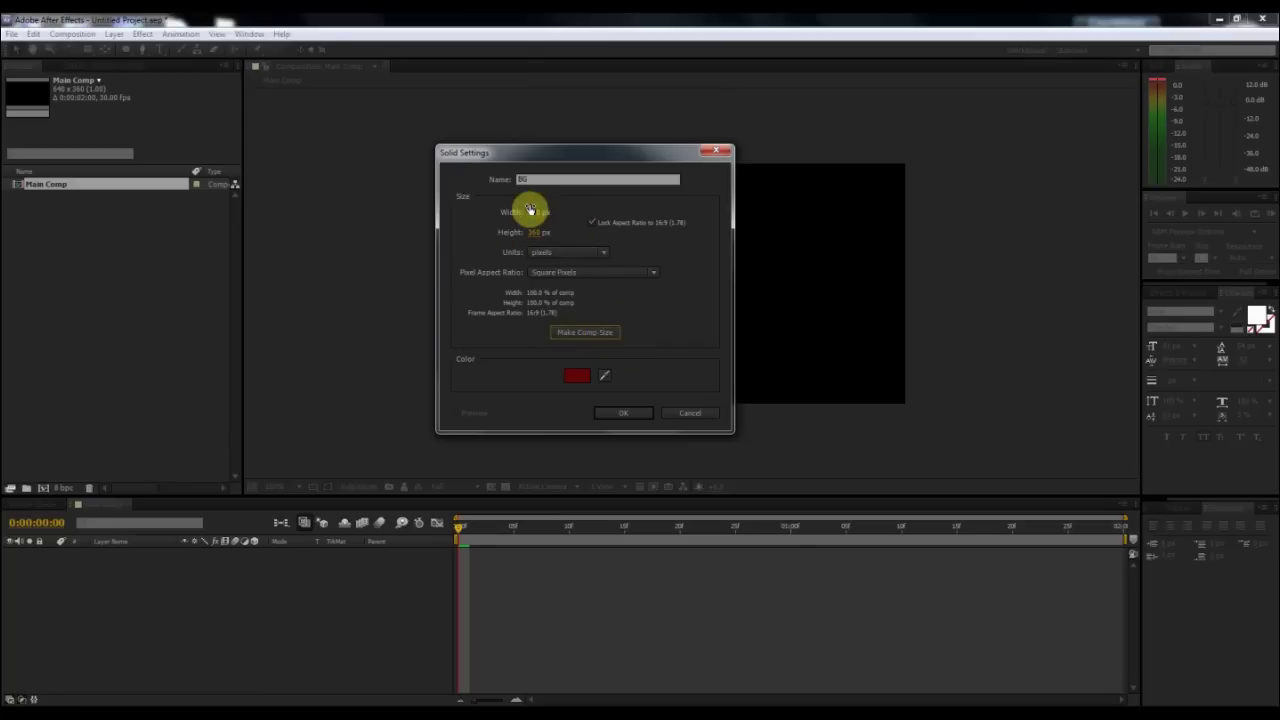
pyautogui.click(584, 377)
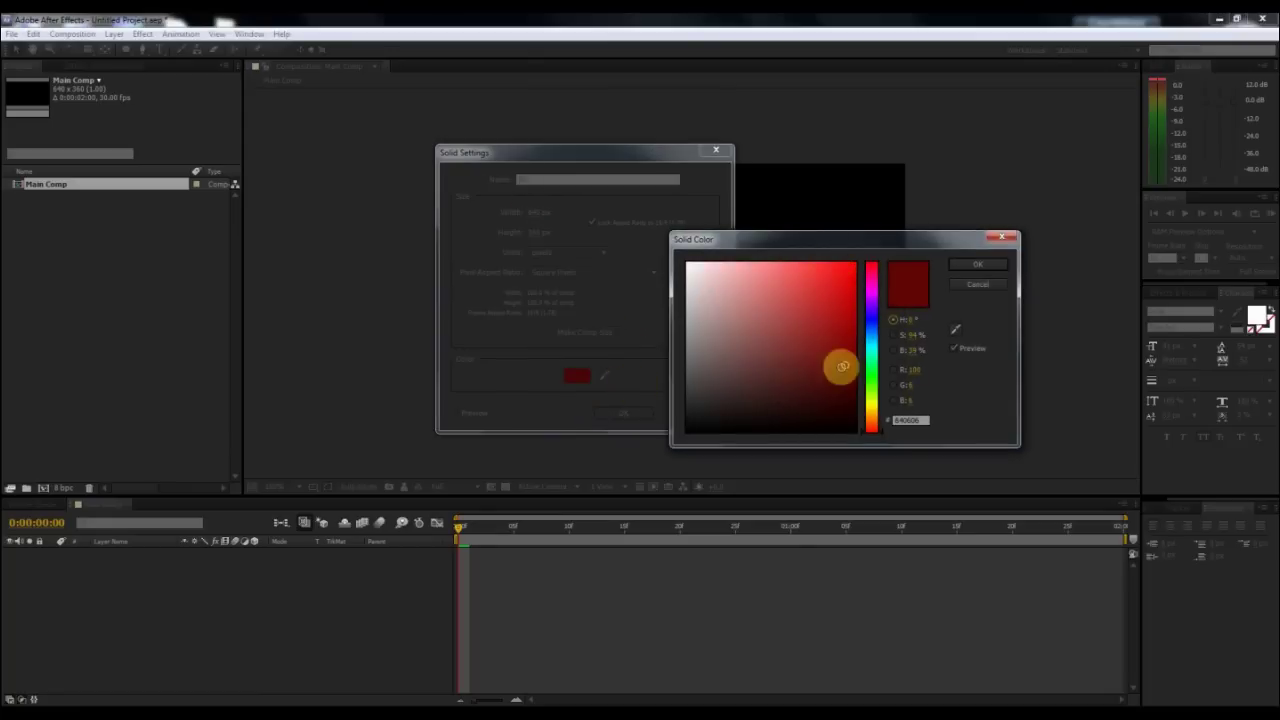
pyautogui.click(968, 268)
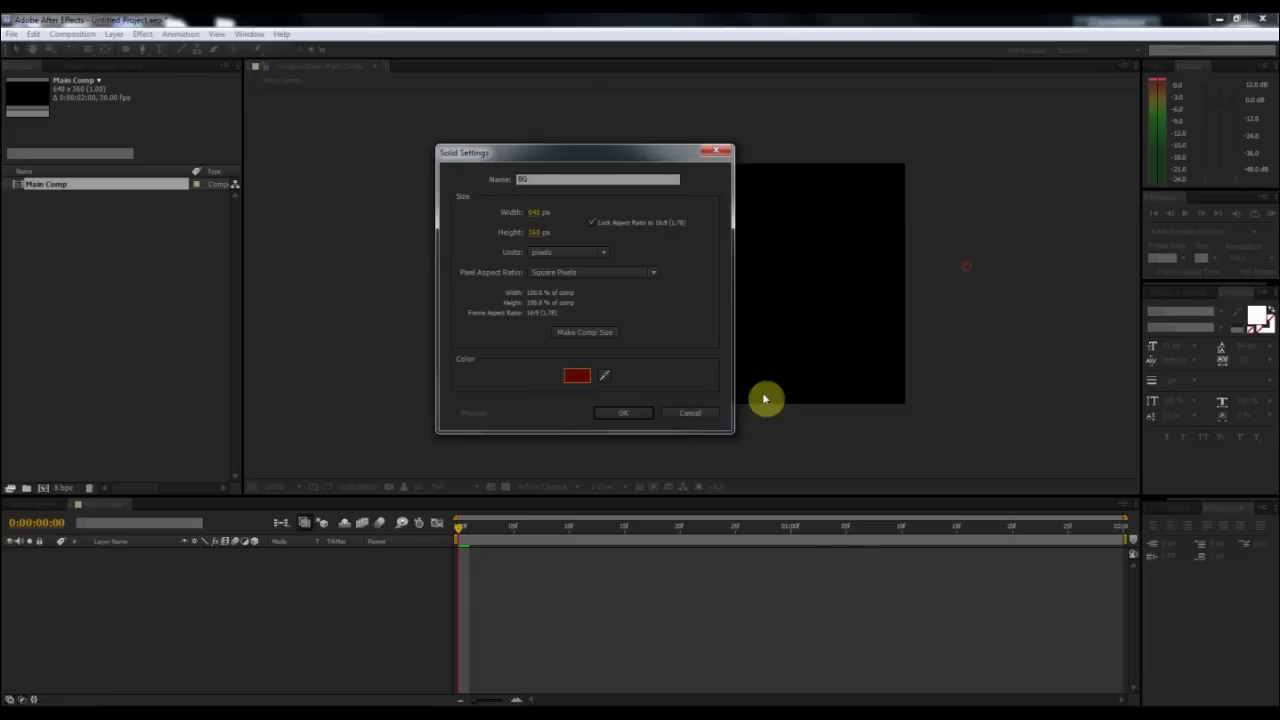
pyautogui.click(636, 413)
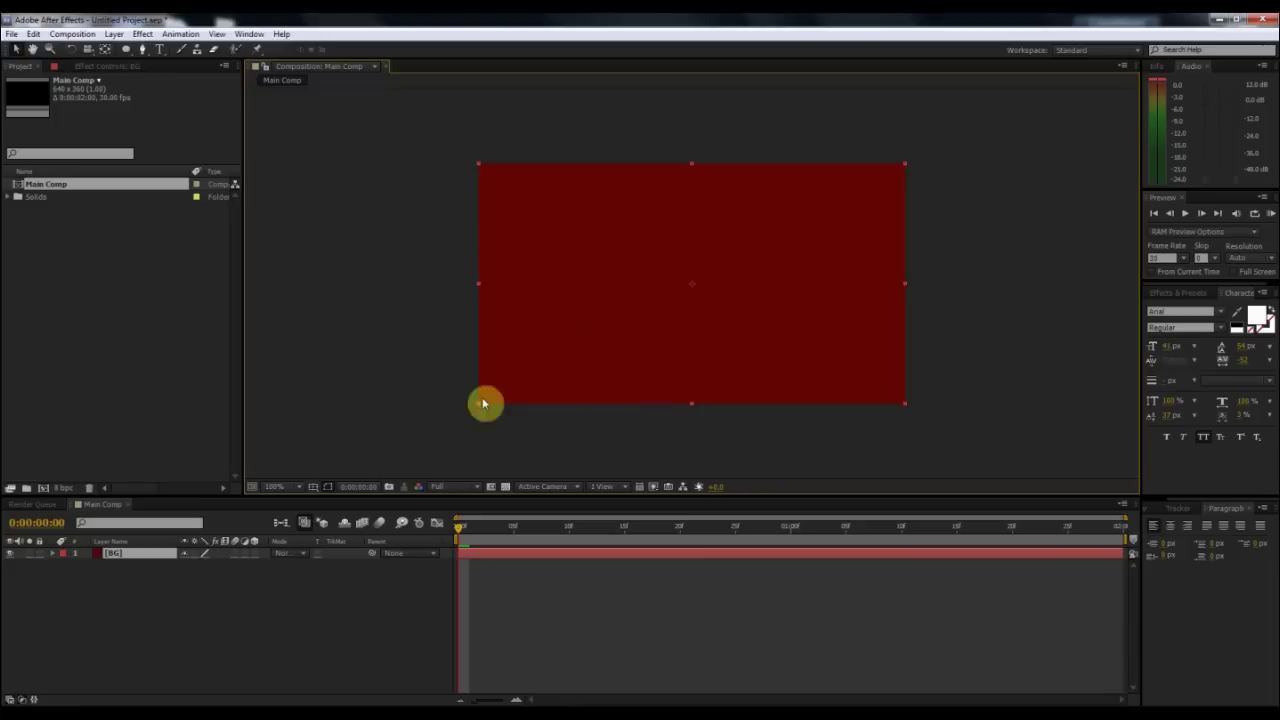
# Step: Examine the BG layer in the timeline and its source solid inside the project's Solids folder
pyautogui.click(378, 178)
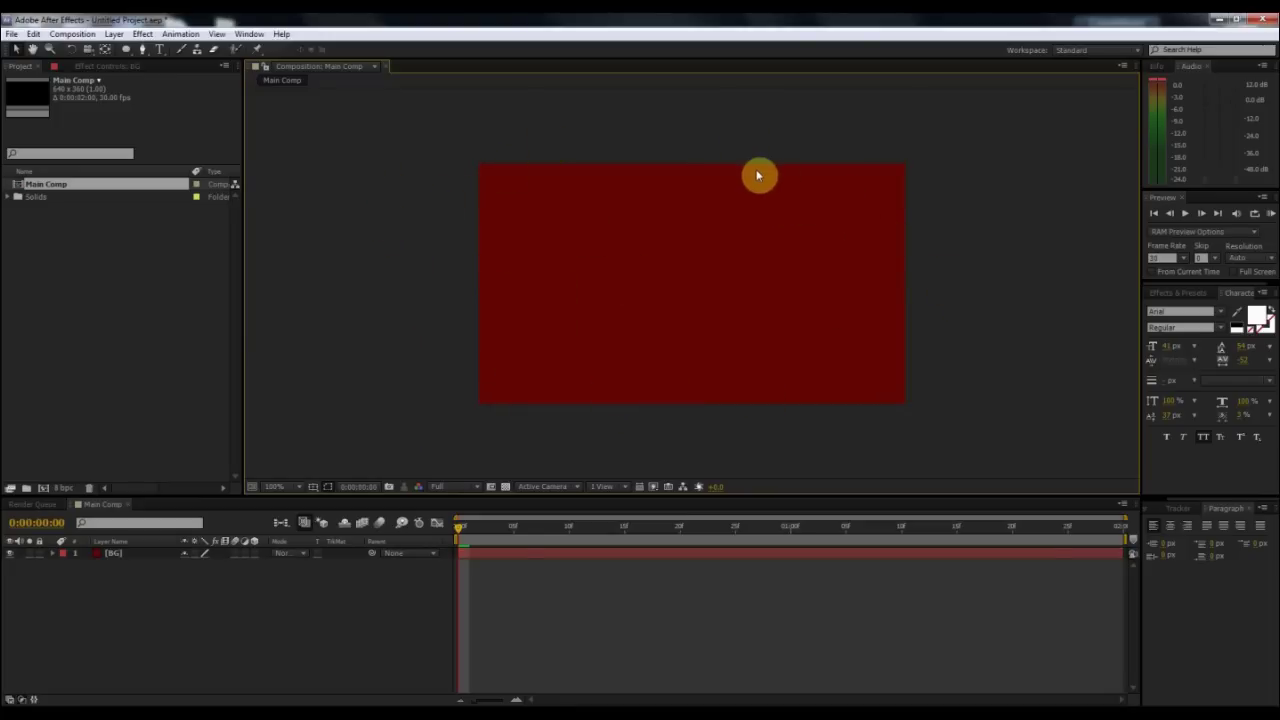
pyautogui.click(402, 593)
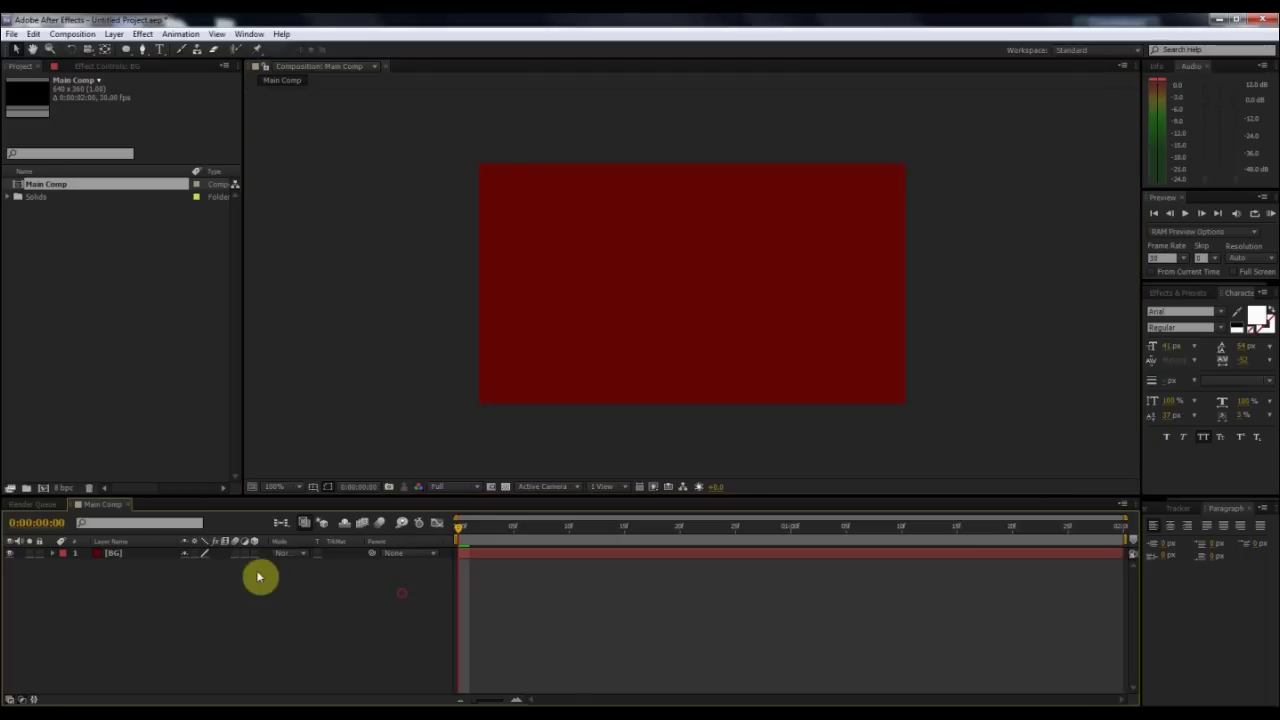
pyautogui.click(126, 554)
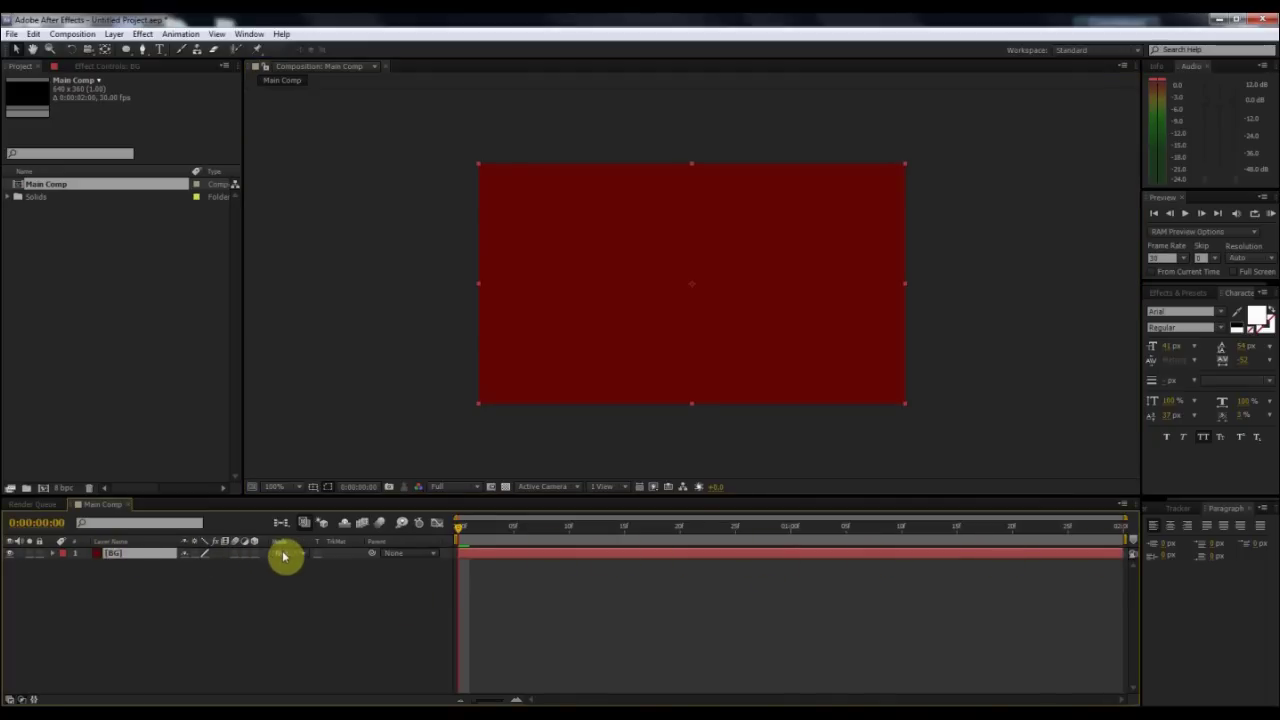
pyautogui.click(63, 263)
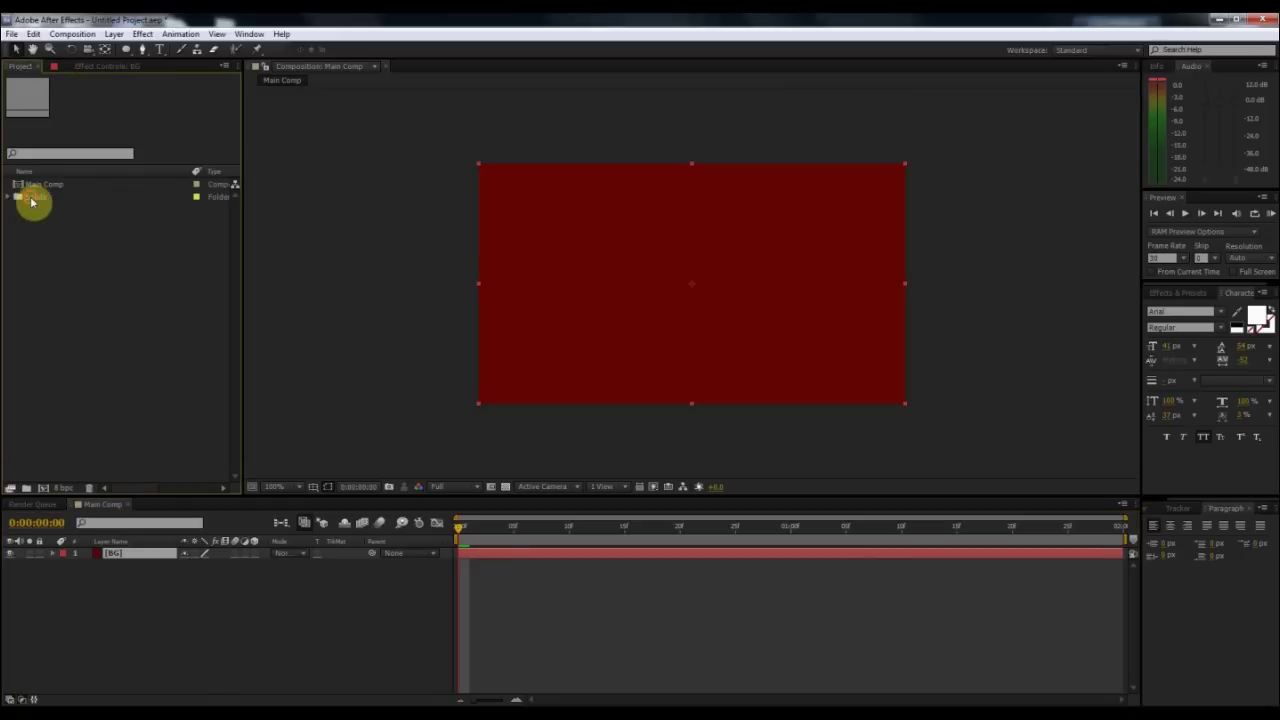
pyautogui.click(12, 198)
pyautogui.click(8, 199)
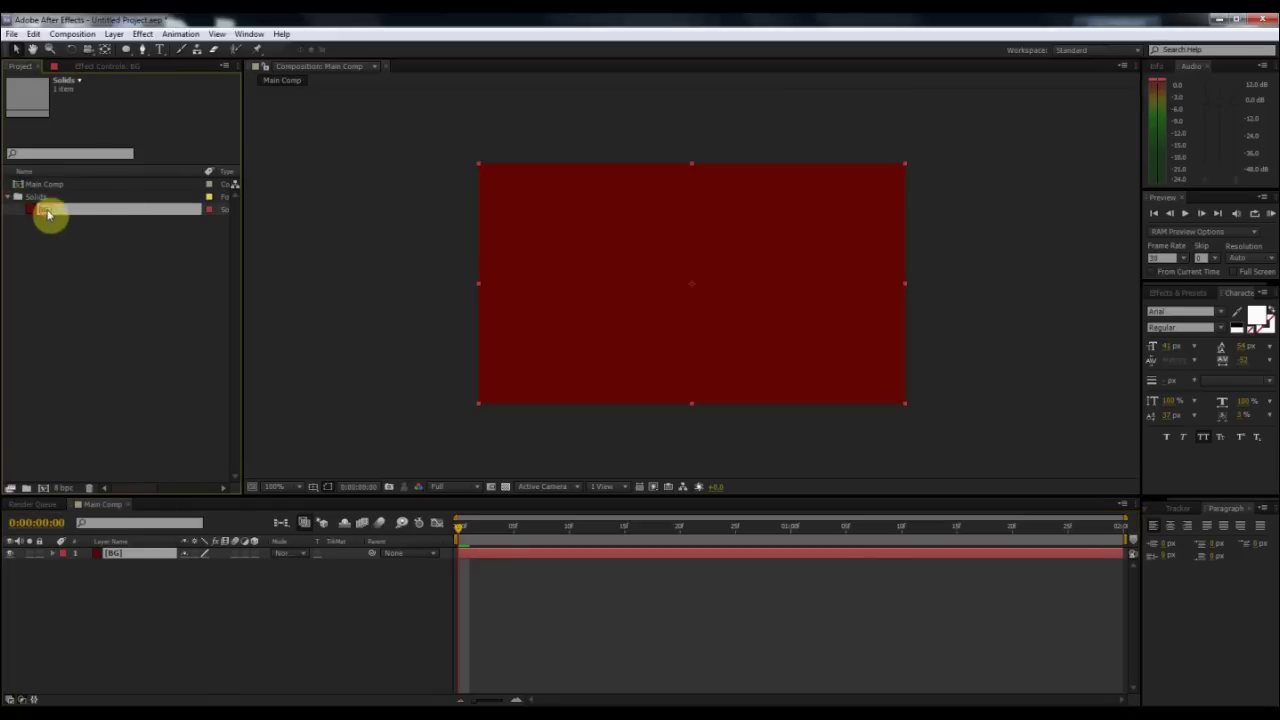
pyautogui.click(40, 210)
pyautogui.click(9, 199)
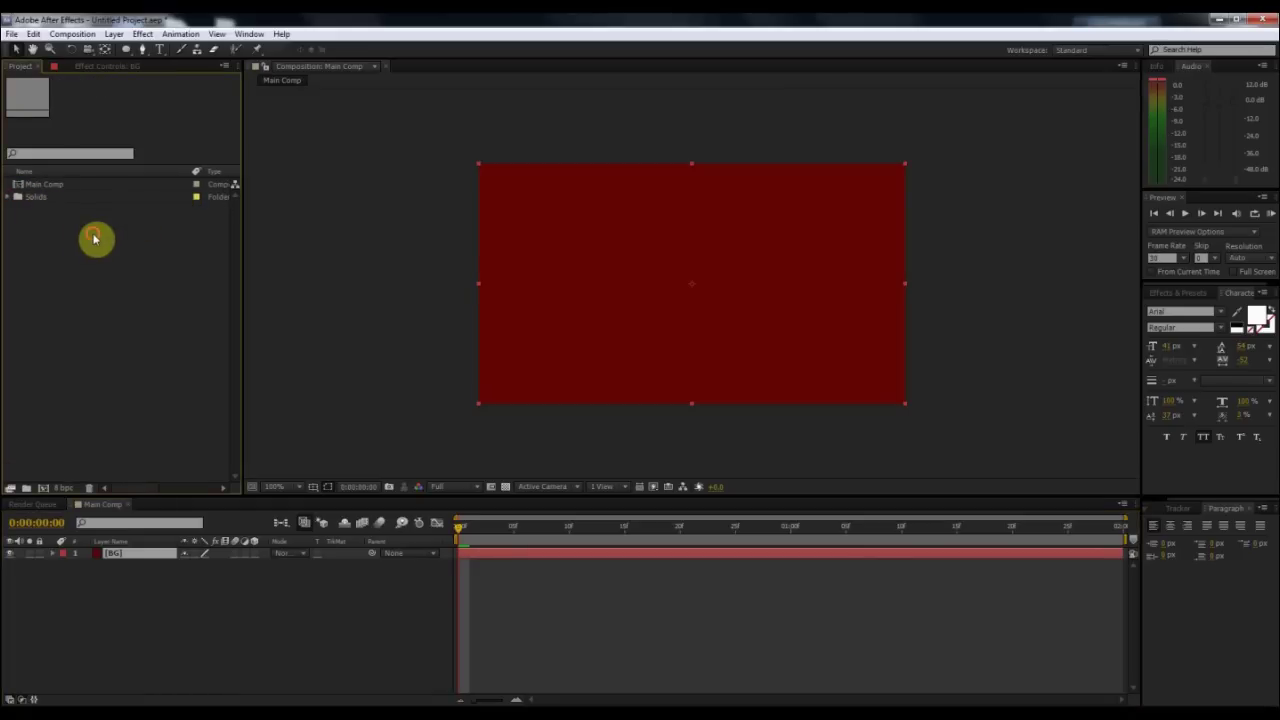
pyautogui.click(253, 607)
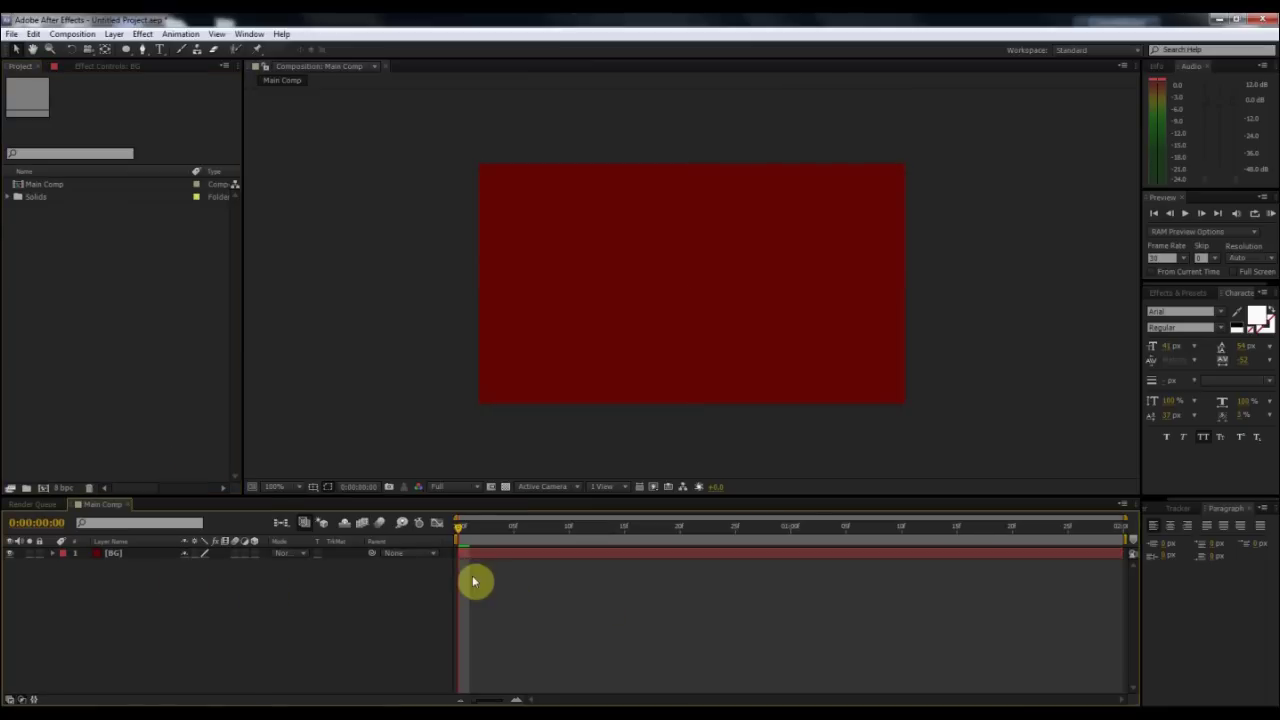
# Step: Reveal the BG layer's Transform properties and try out changes such as rotation and scale, undoing the trial changes
pyautogui.click(511, 558)
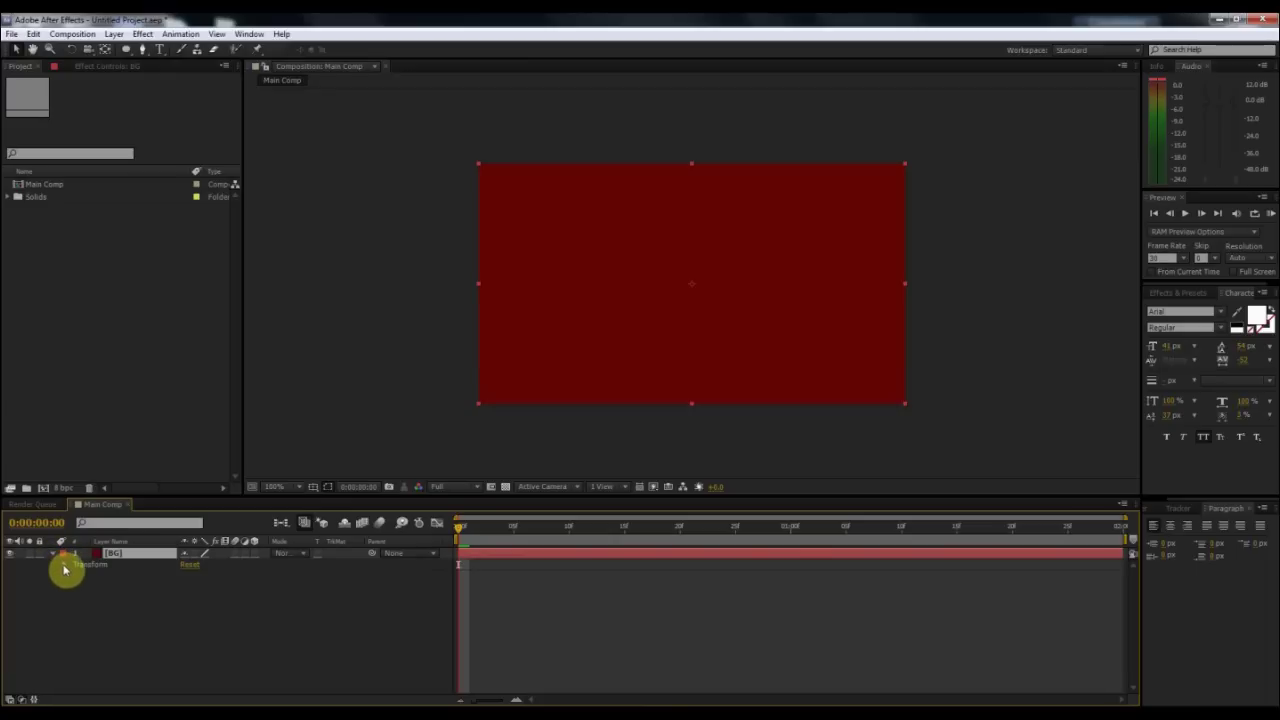
pyautogui.click(64, 568)
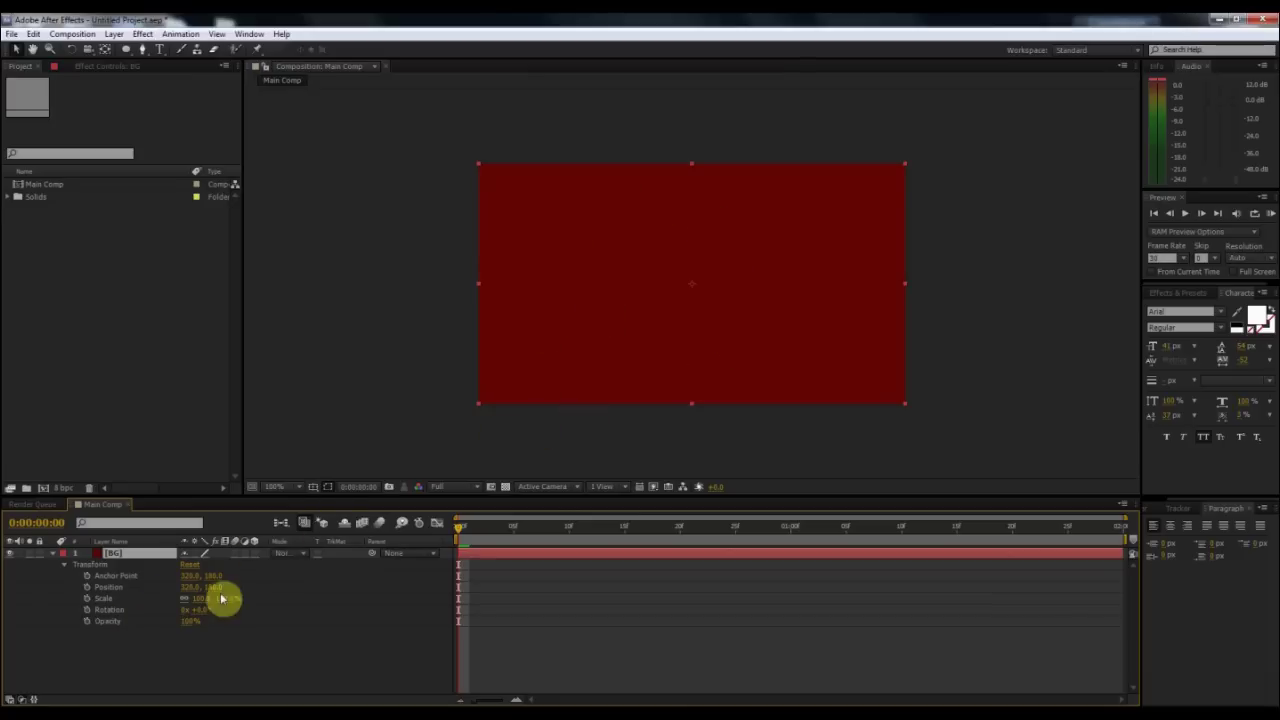
pyautogui.moveTo(186, 592)
pyautogui.mouseDown()
pyautogui.moveTo(266, 583)
pyautogui.moveTo(169, 597)
pyautogui.mouseUp()
pyautogui.hotkey('ctrl', 'z')
pyautogui.hotkey('ctrl', 'z')
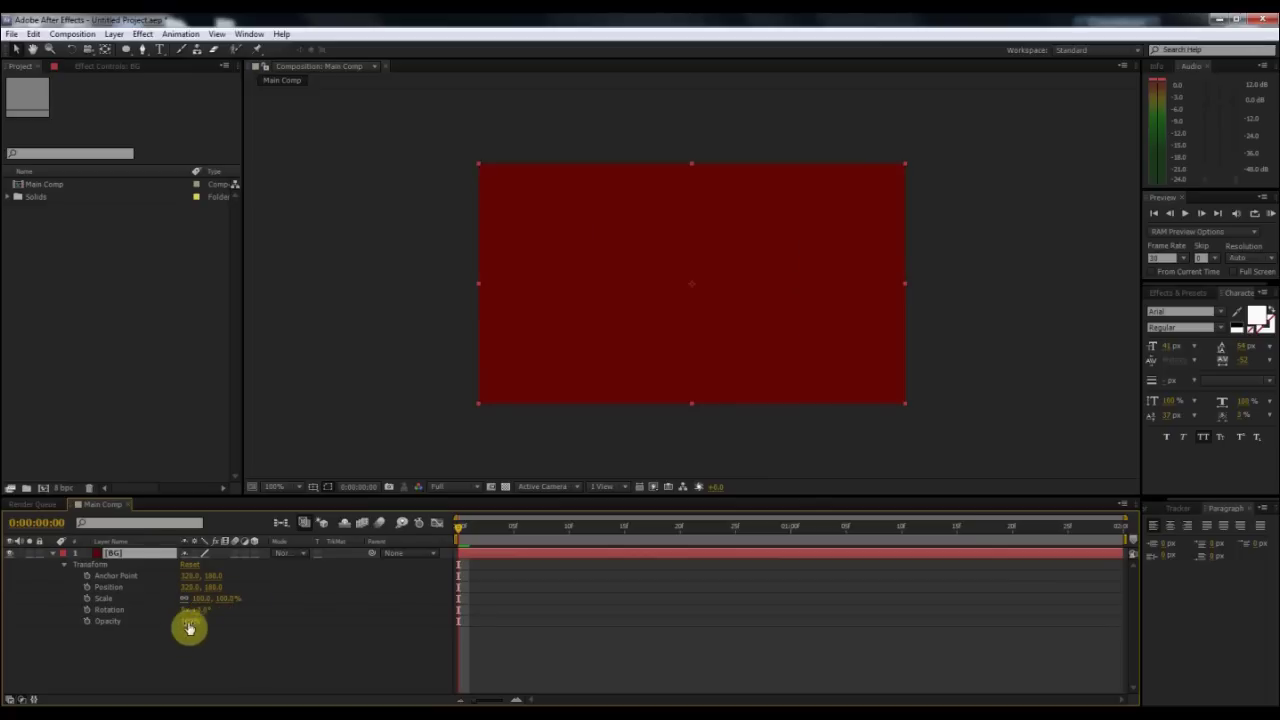
pyautogui.moveTo(186, 621); pyautogui.dragTo(220, 609)
pyautogui.hotkey('ctrl', 'z')
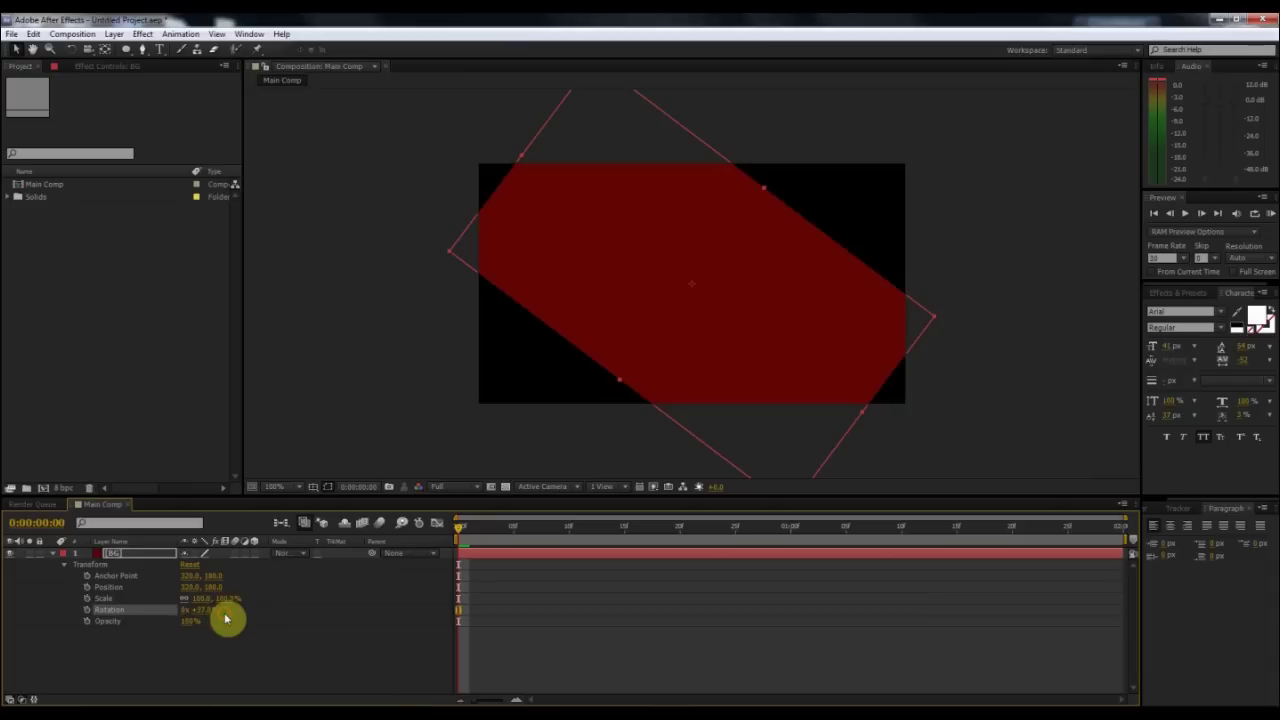
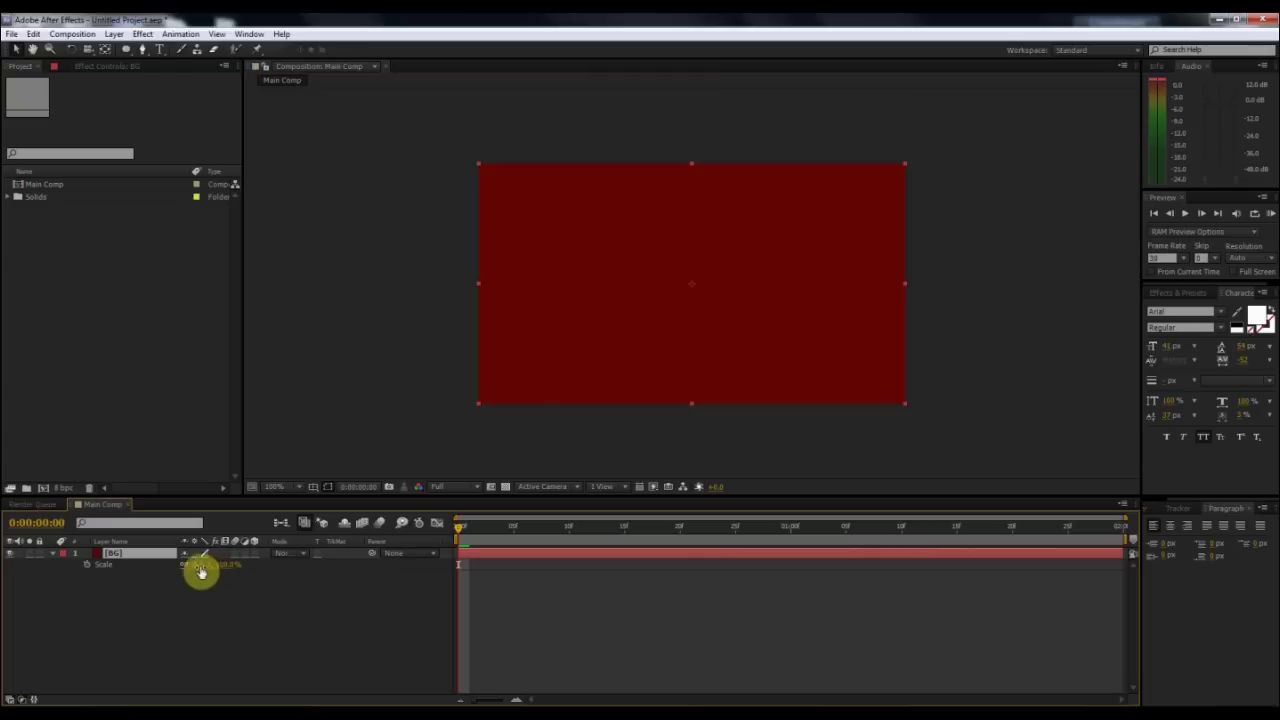
pyautogui.moveTo(200, 569)
pyautogui.mouseDown()
pyautogui.moveTo(171, 563)
pyautogui.moveTo(211, 574)
pyautogui.mouseUp()
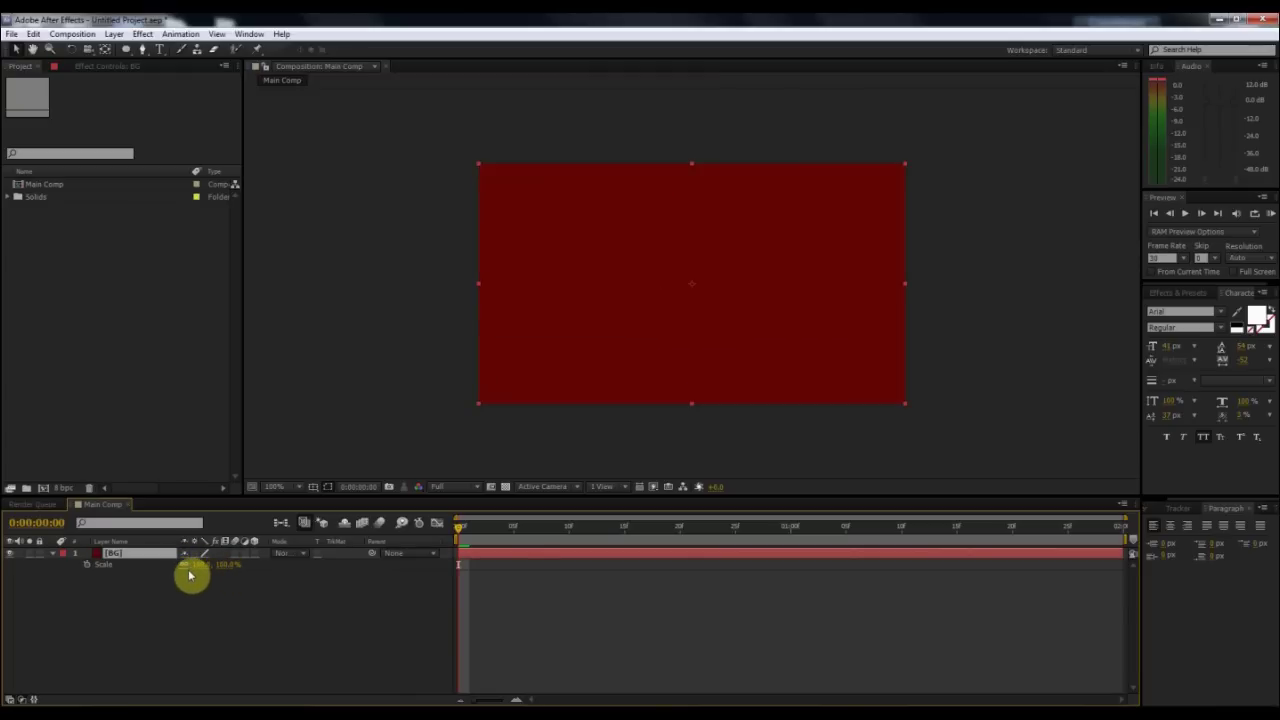
# Step: Reveal only the BG layer's Opacity property in the timeline to examine it, and collapse the layer again
pyautogui.click(55, 552)
pyautogui.press('t')
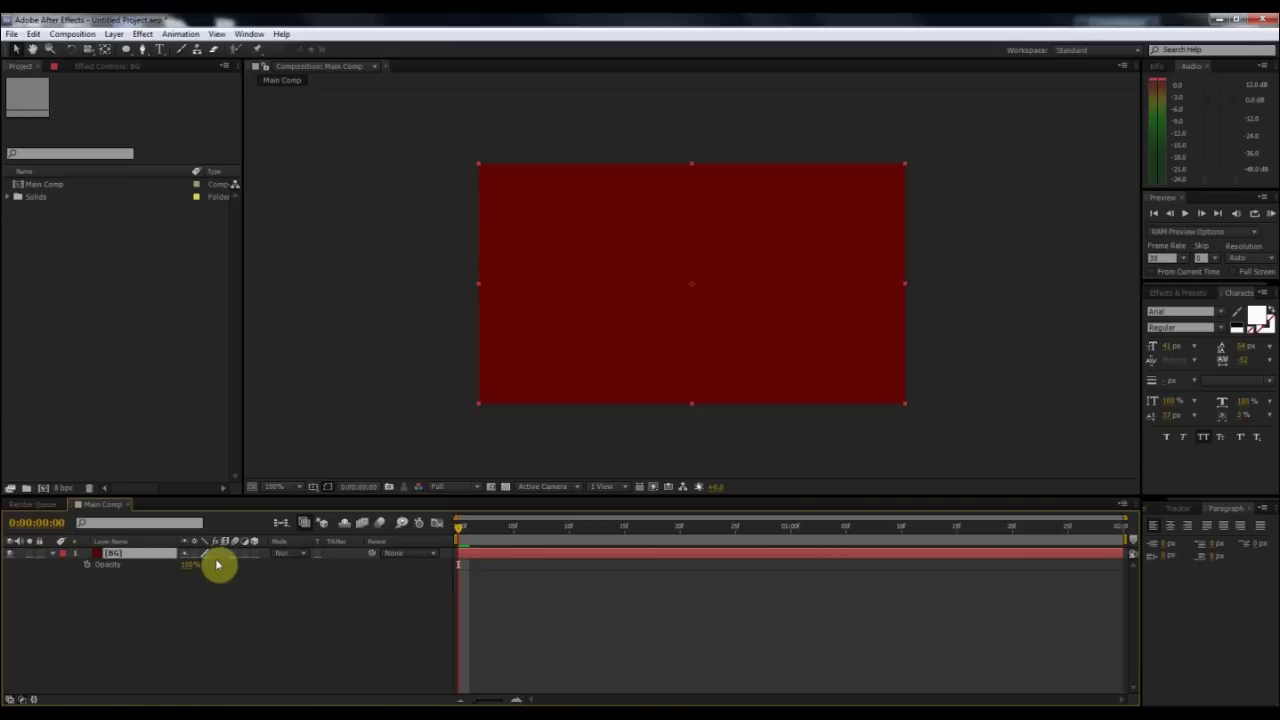
pyautogui.moveTo(190, 570)
pyautogui.mouseDown()
pyautogui.moveTo(177, 566)
pyautogui.moveTo(200, 568)
pyautogui.moveTo(175, 571)
pyautogui.moveTo(186, 577)
pyautogui.mouseUp()
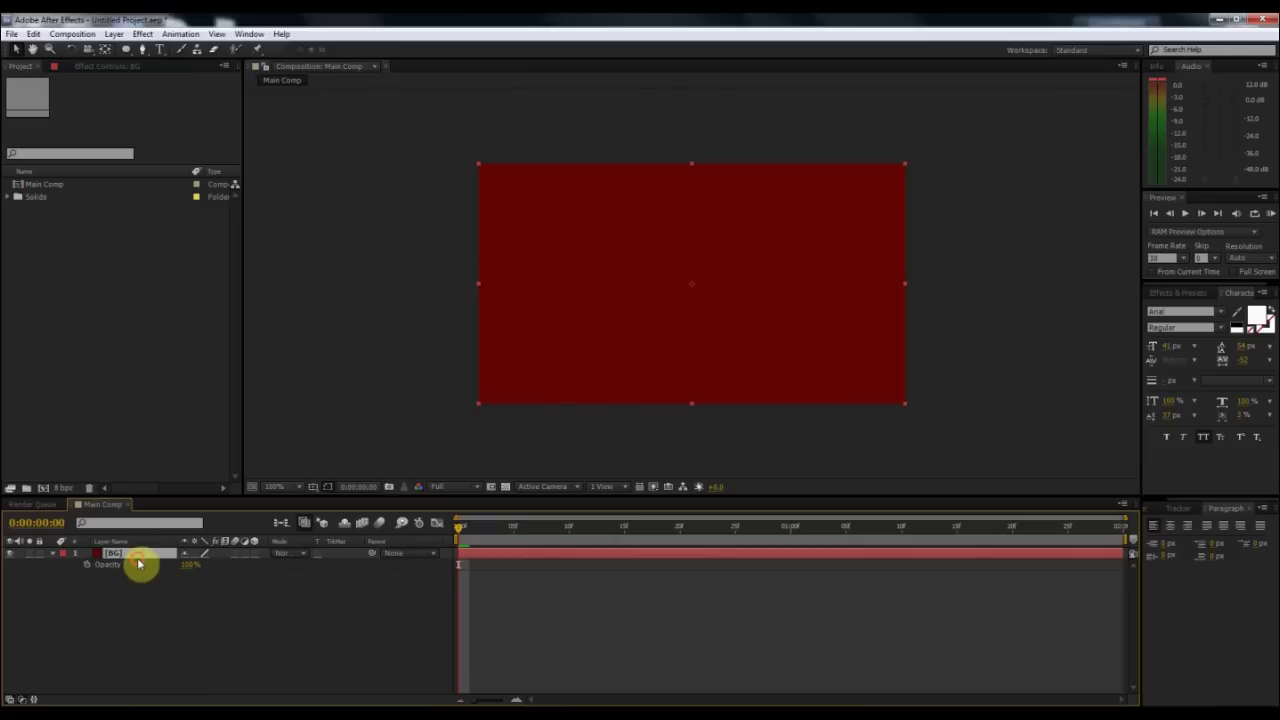
pyautogui.click(54, 555)
pyautogui.press('Return')
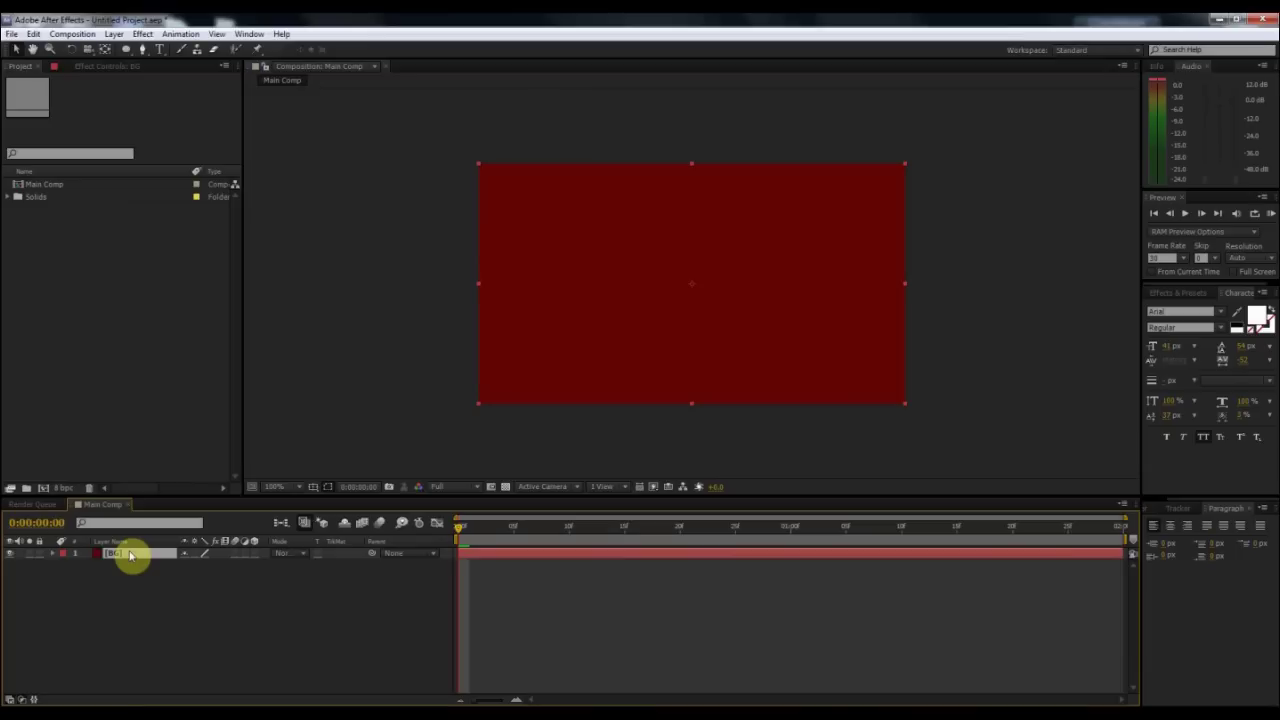
pyautogui.click(577, 553)
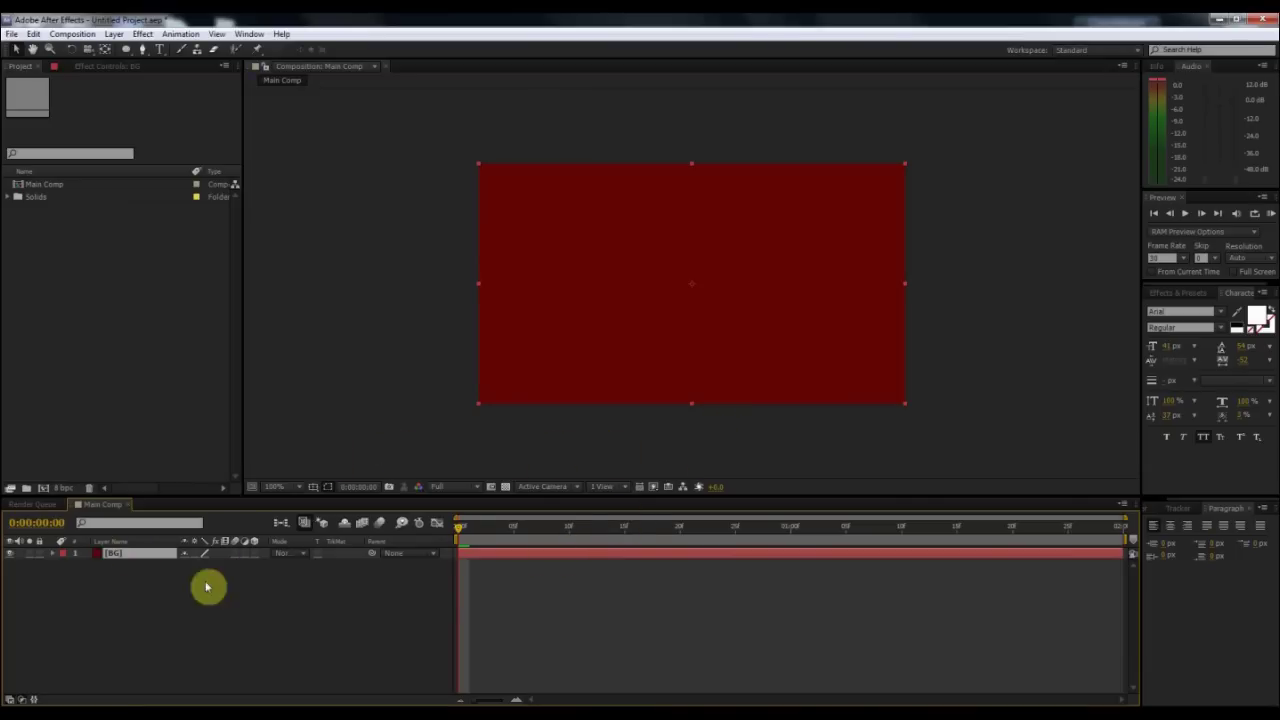
pyautogui.click(193, 611)
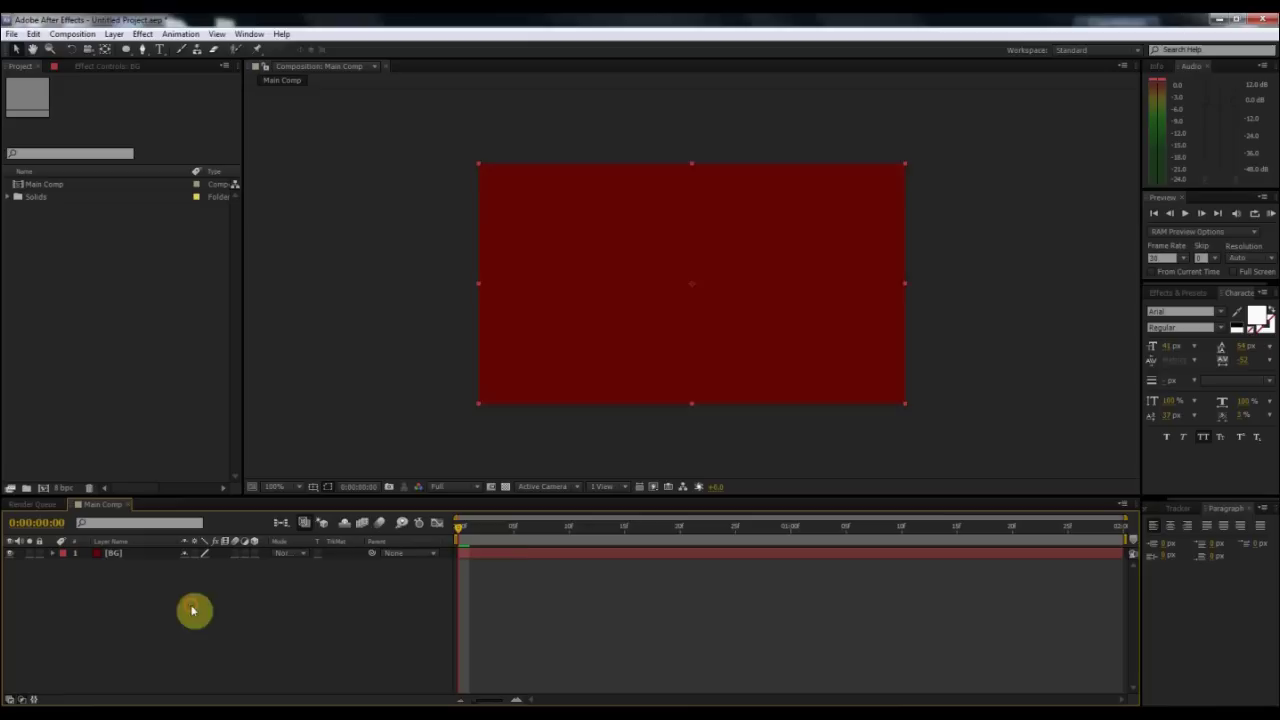
# Step: Try the yellow and brown label colors on the BG layer and restore its red label
pyautogui.click(511, 557)
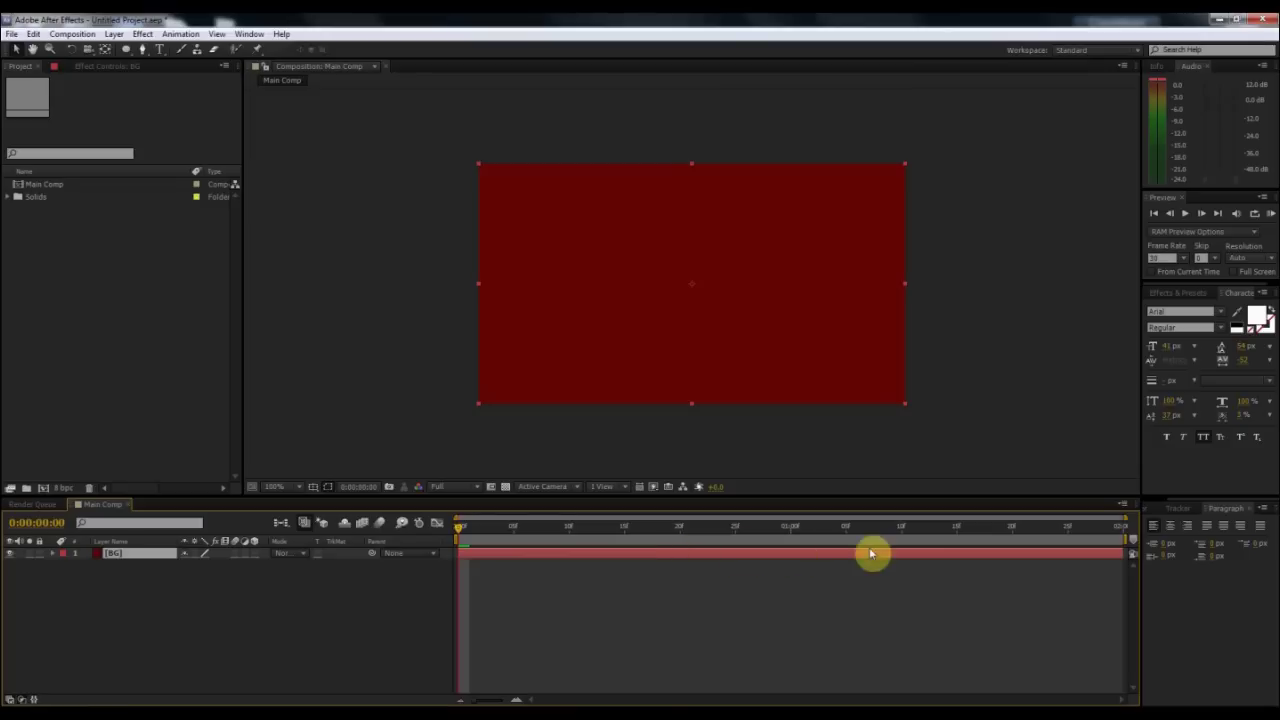
pyautogui.click(63, 556)
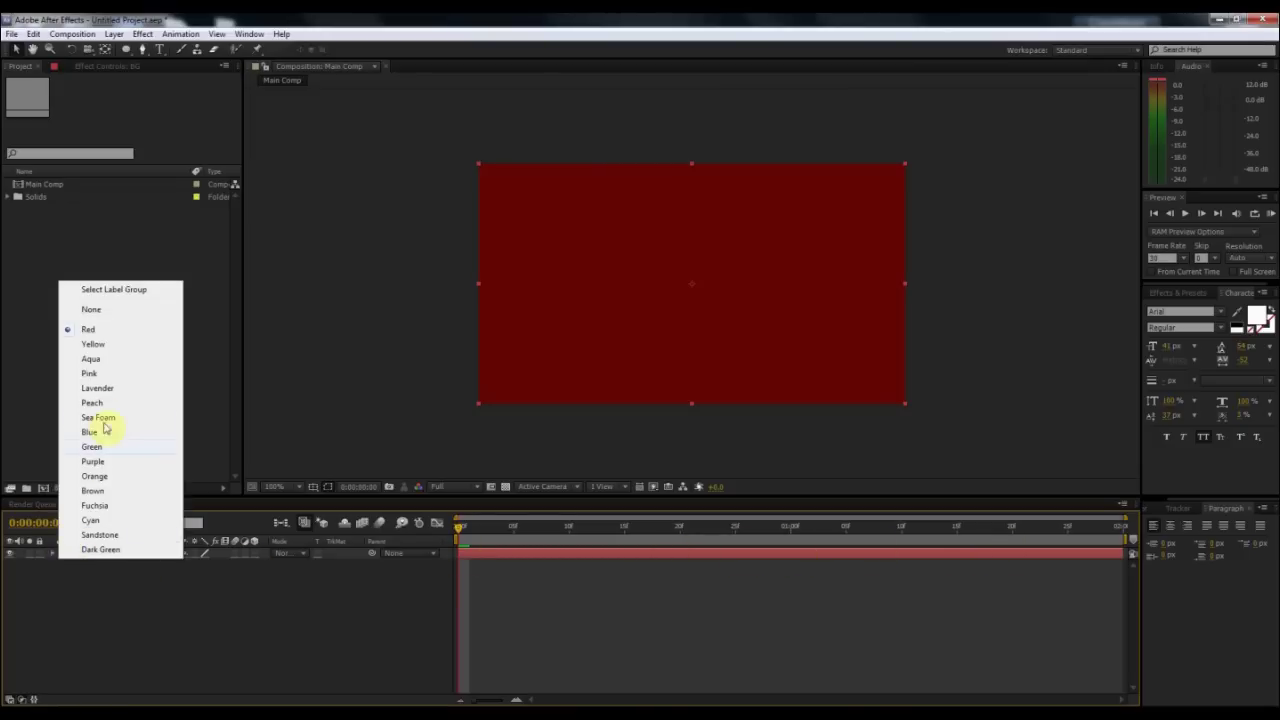
pyautogui.click(105, 348)
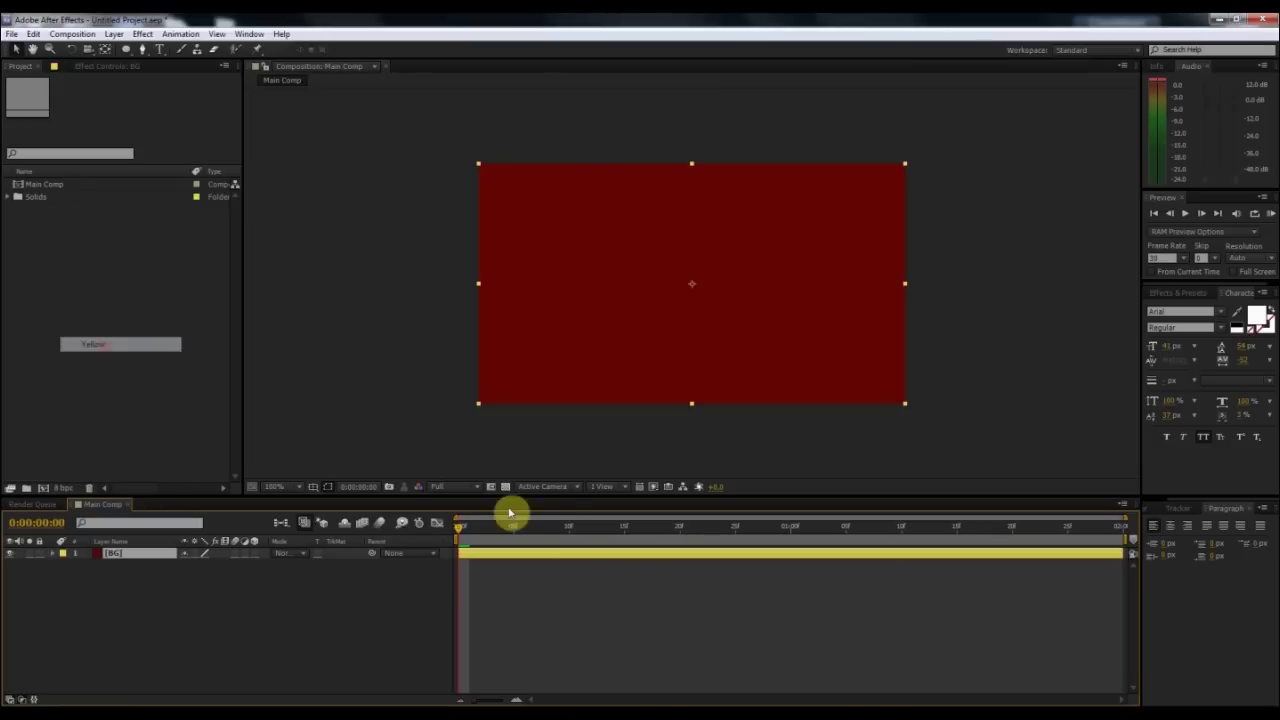
pyautogui.click(63, 555)
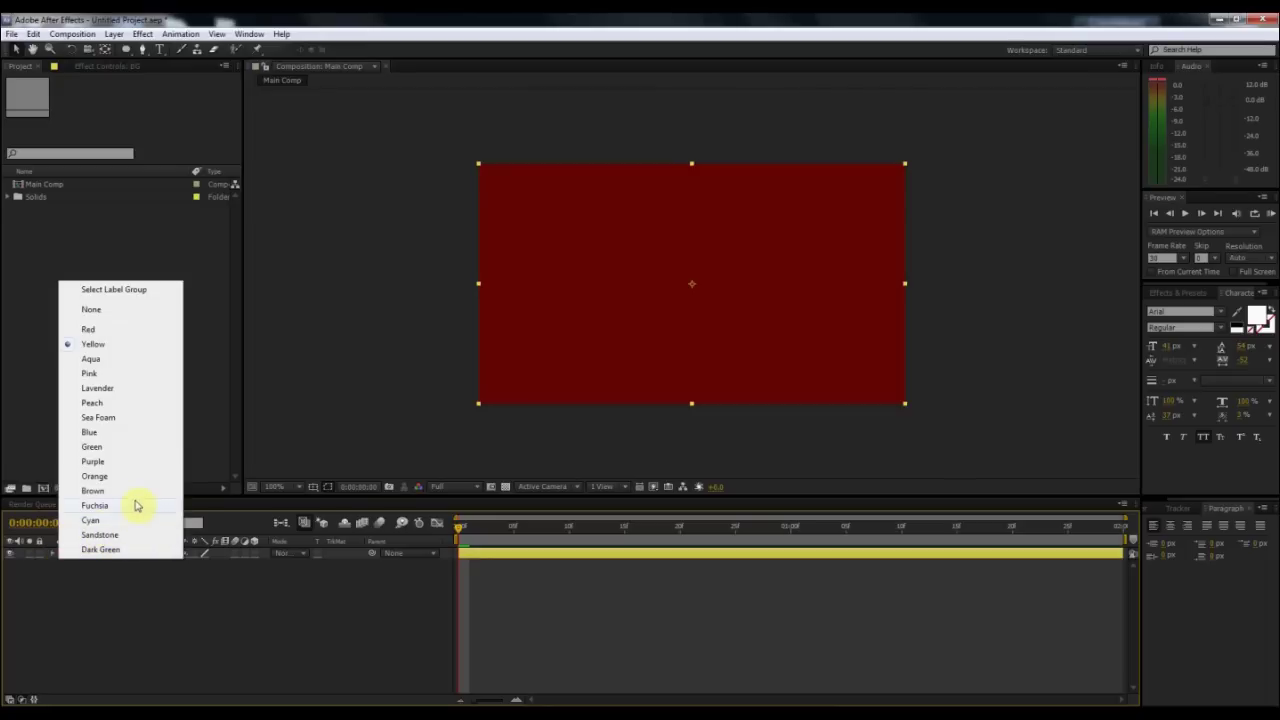
pyautogui.click(137, 506)
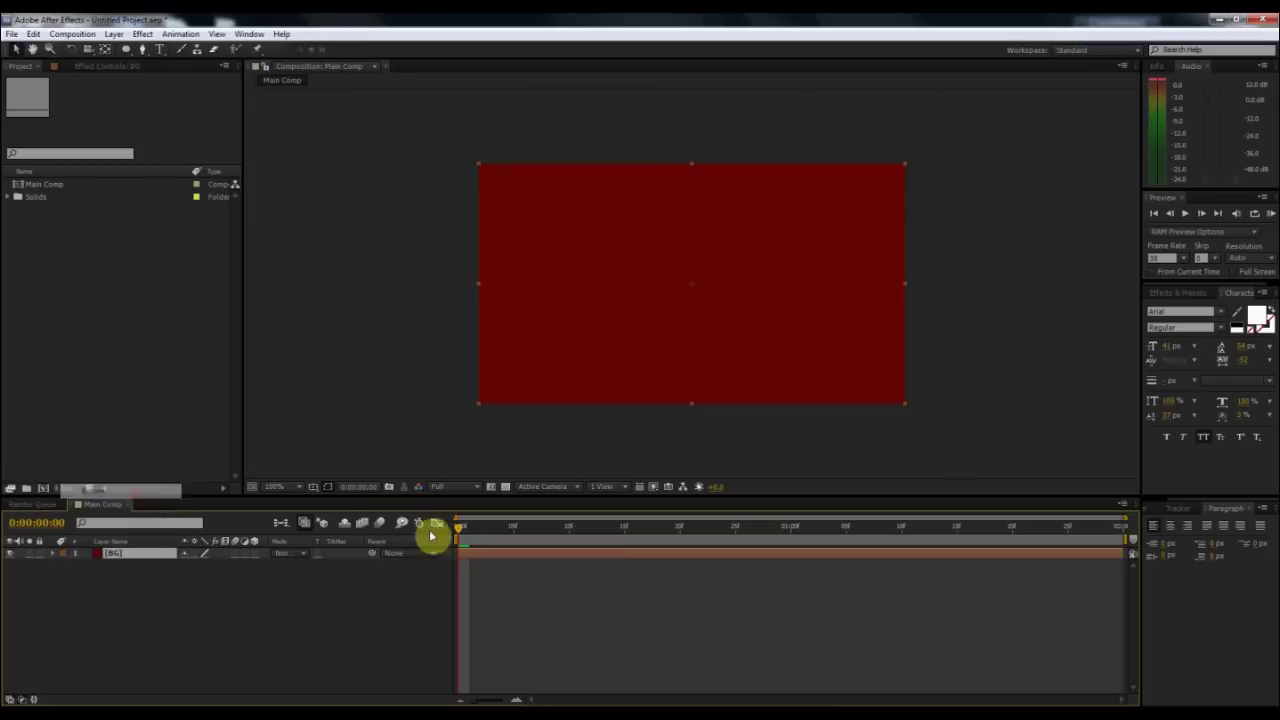
pyautogui.click(65, 557)
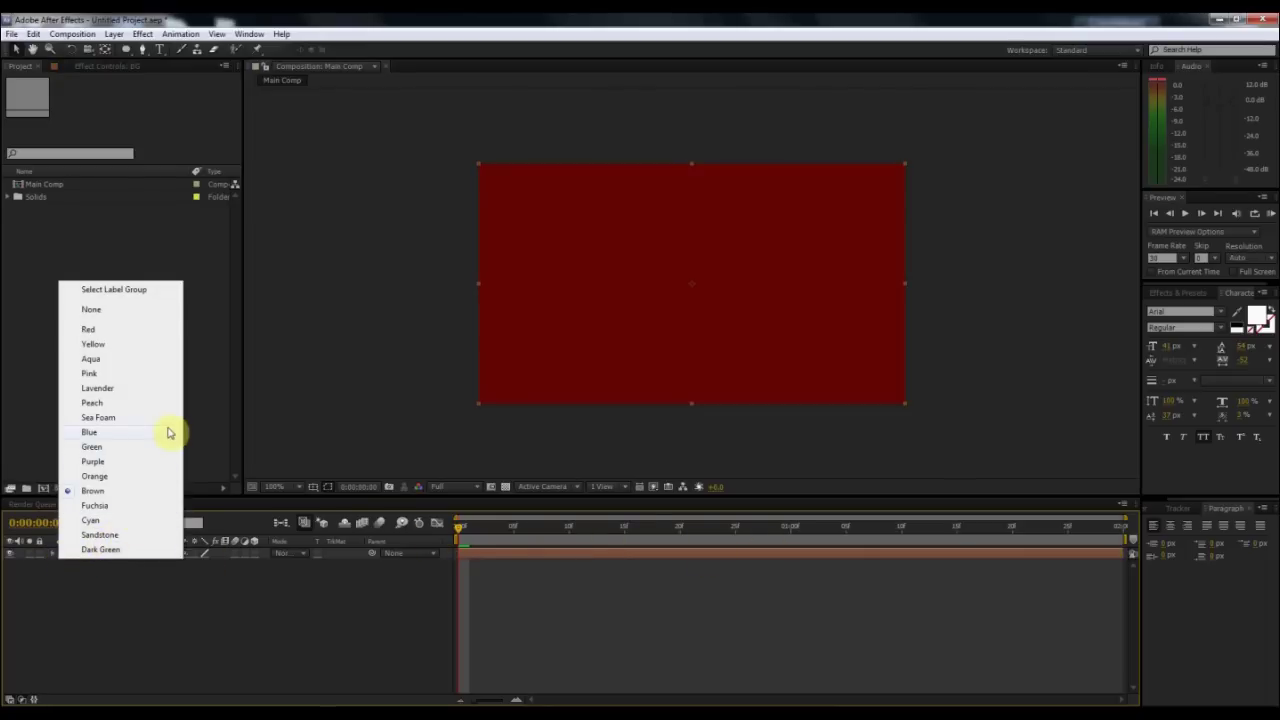
pyautogui.click(129, 333)
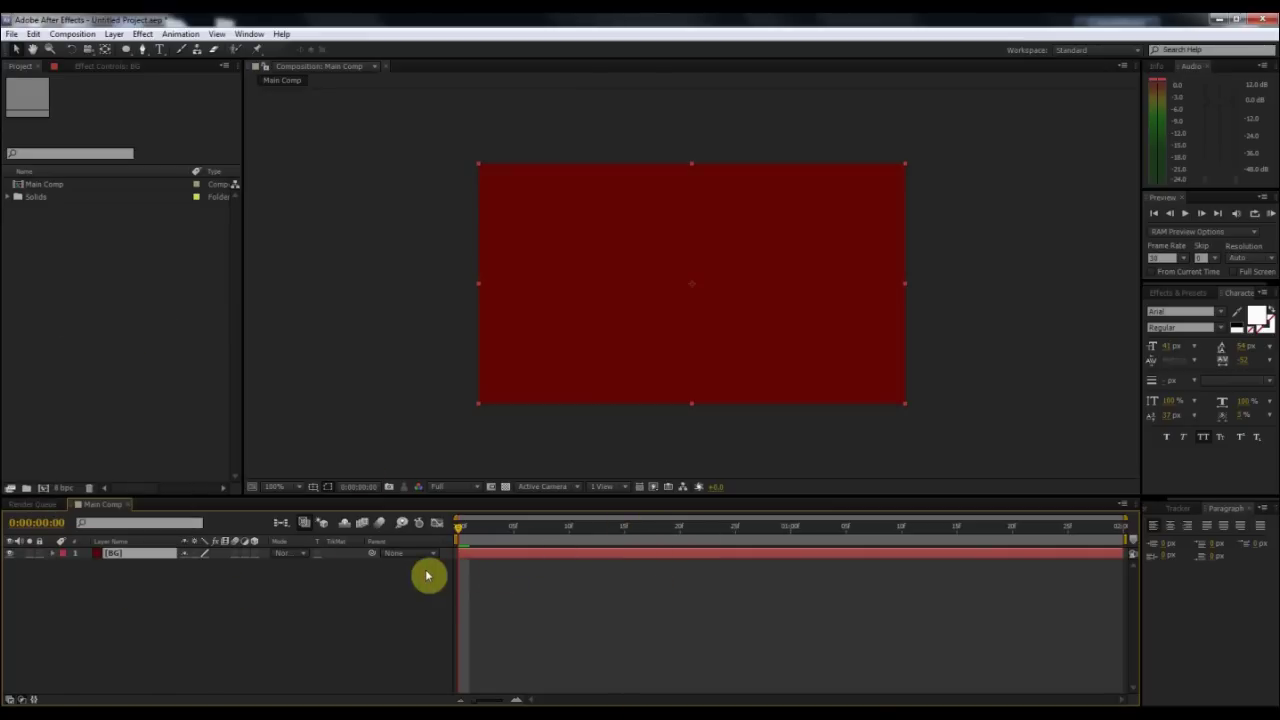
# Step: Show the Title/Action Safe guides over the Main Comp view
pyautogui.click(408, 432)
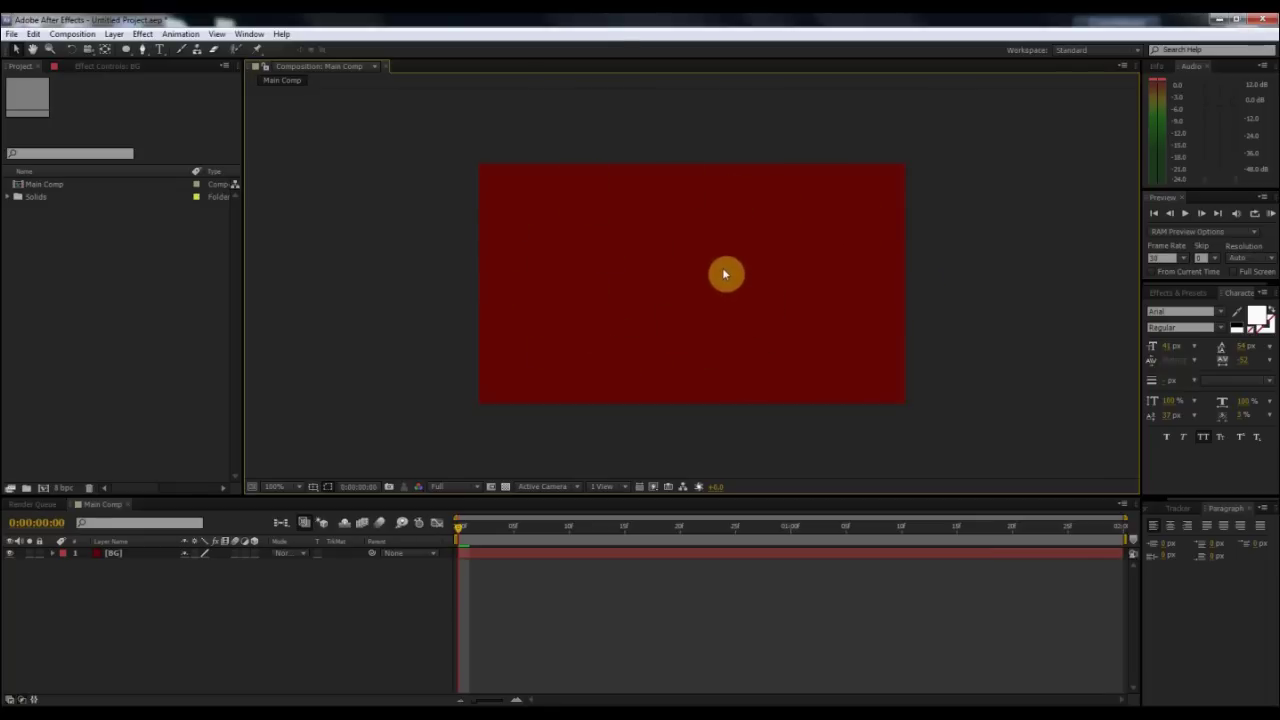
pyautogui.click(314, 490)
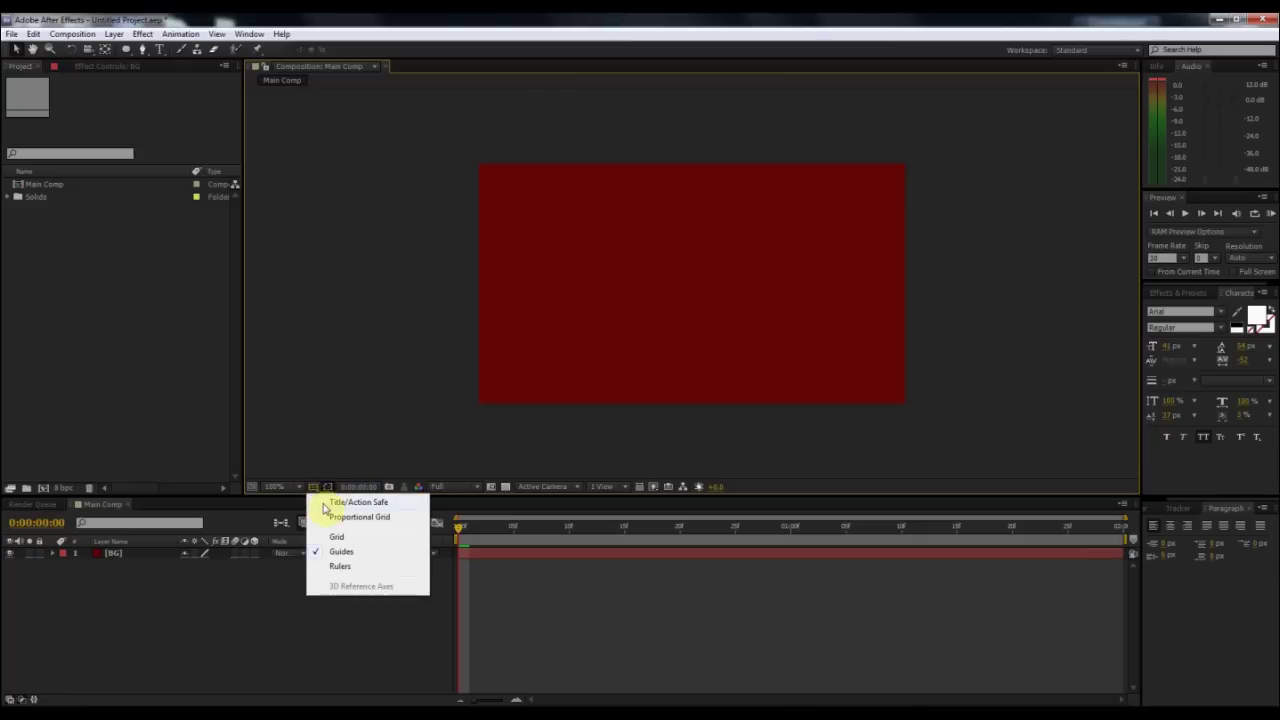
pyautogui.click(330, 502)
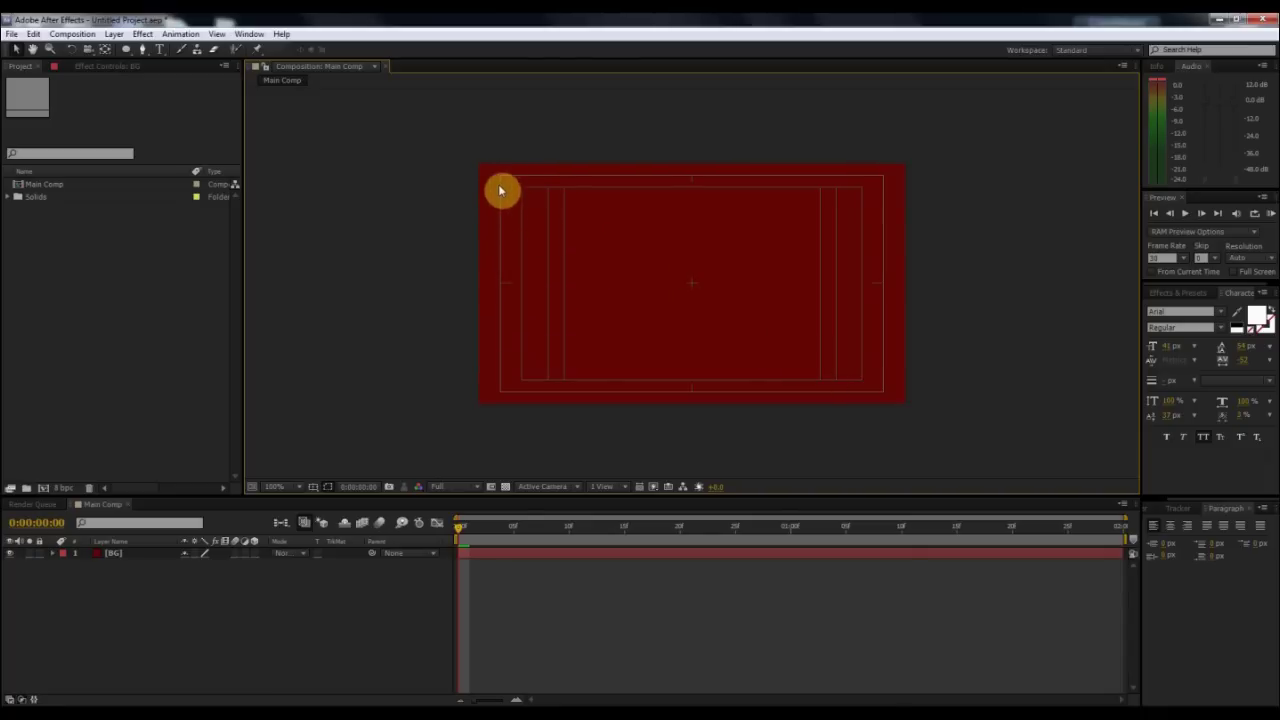
# Step: Draw an elliptical mask on the BG layer with the Ellipse Tool, fitting it to the outer action-safe rectangle
pyautogui.click(591, 242)
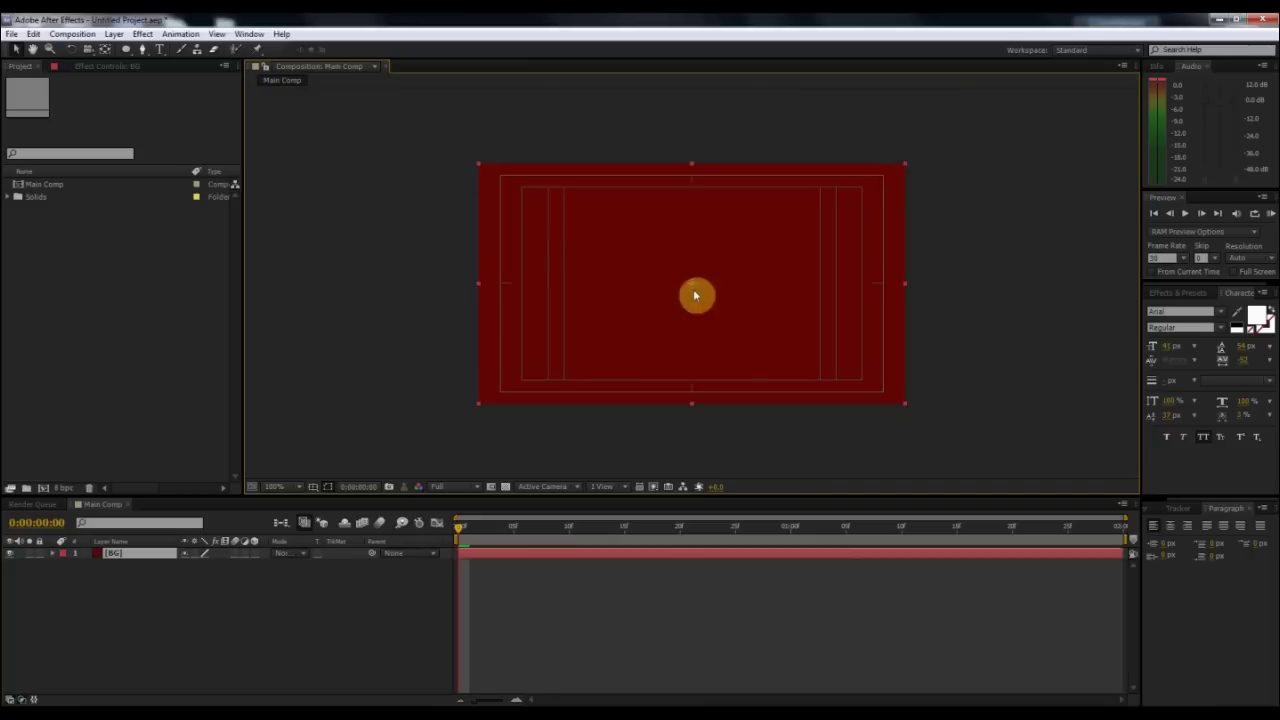
pyautogui.click(128, 51)
pyautogui.click(128, 51)
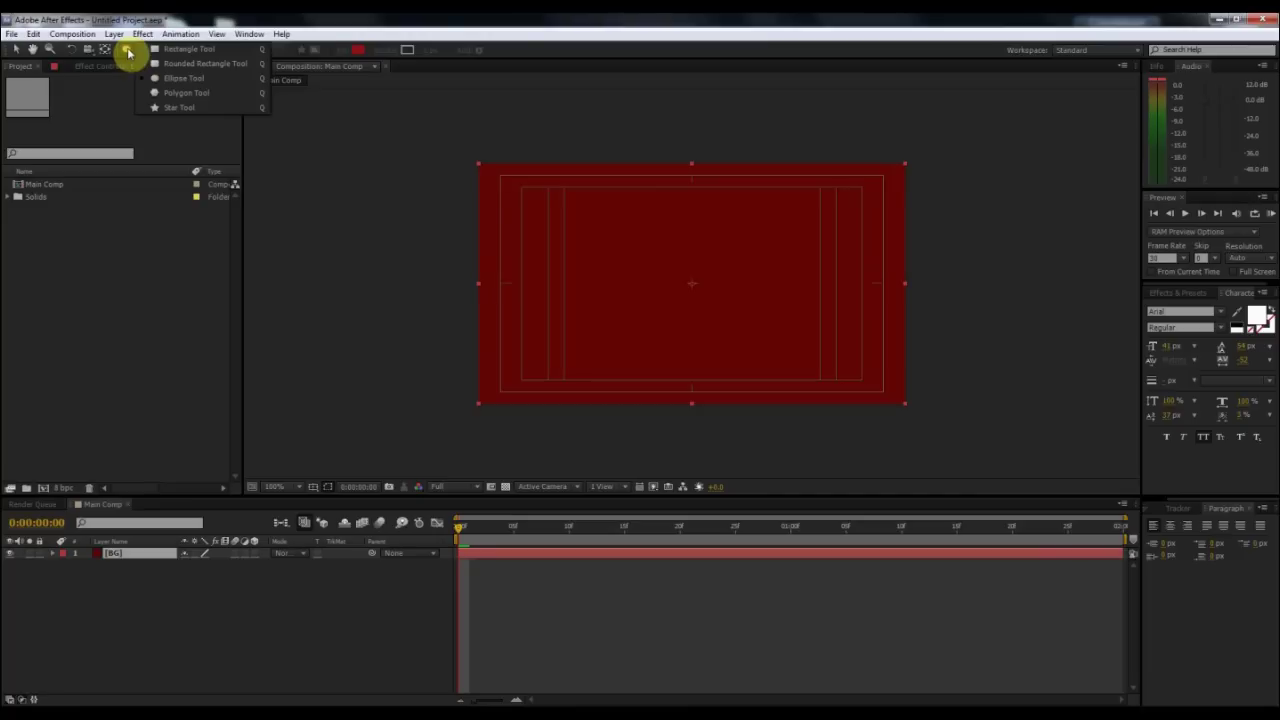
pyautogui.click(174, 80)
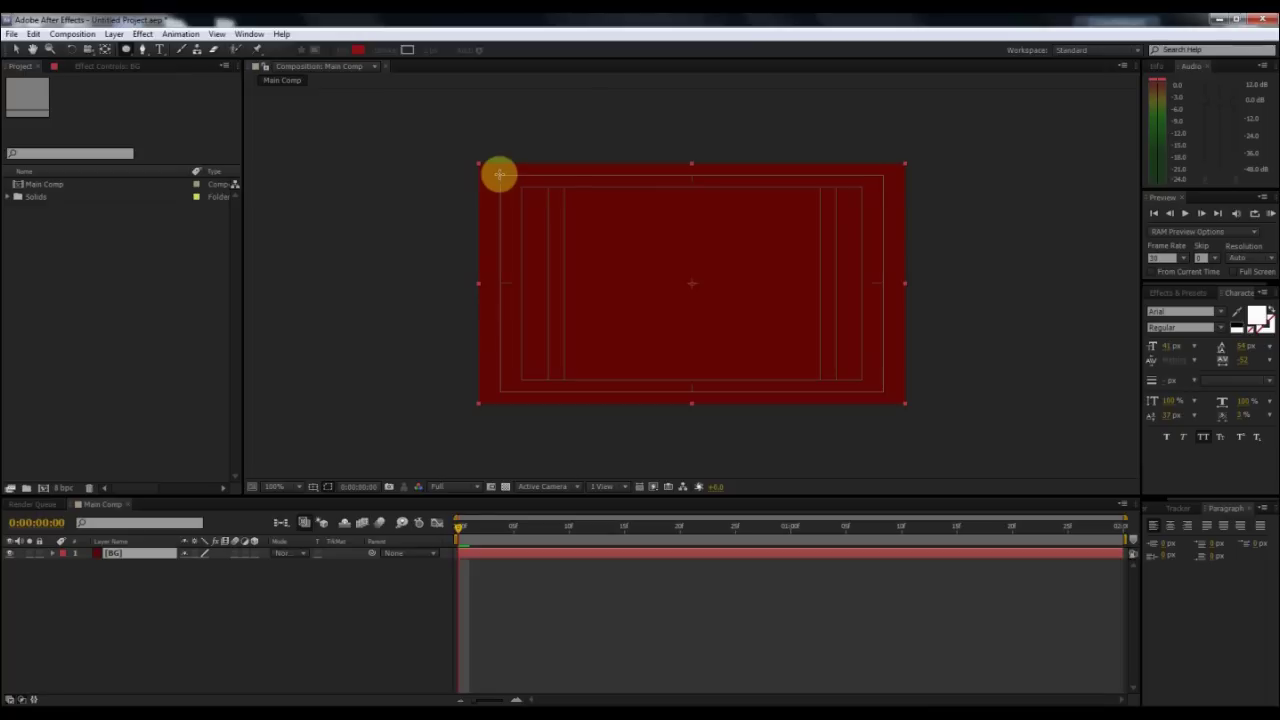
pyautogui.moveTo(499, 174); pyautogui.dragTo(882, 392)
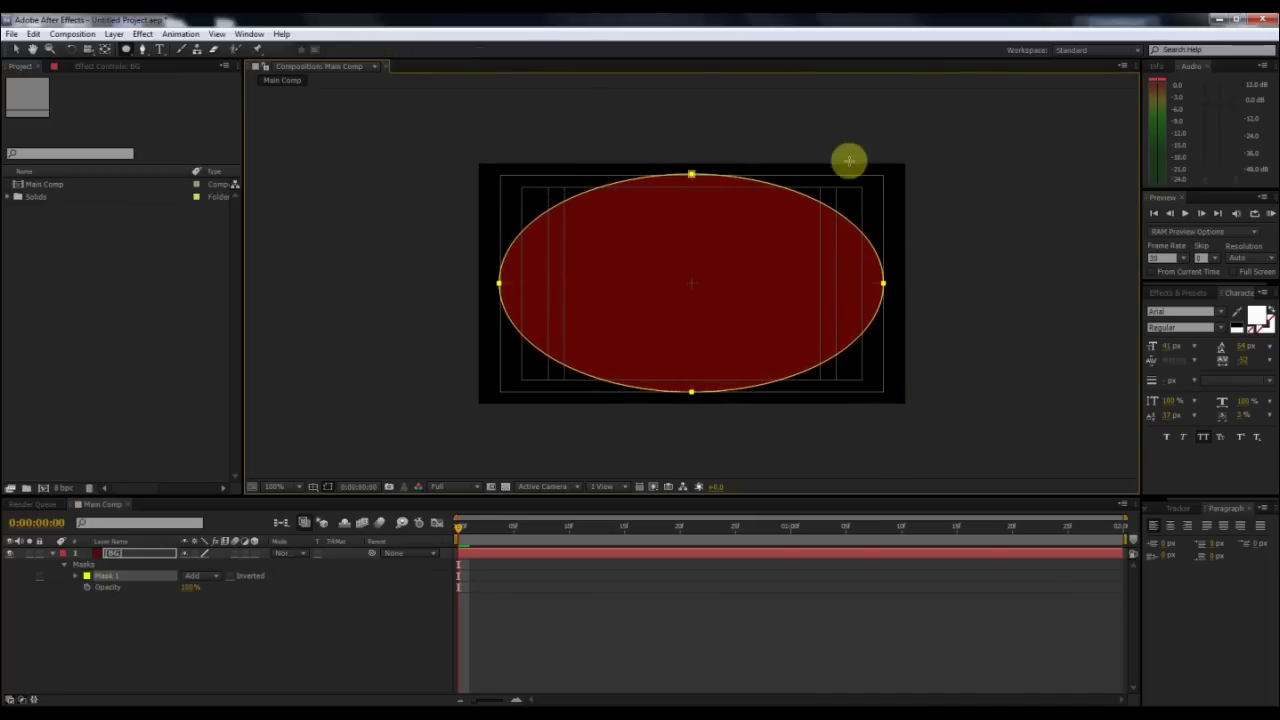
# Step: Return to the Selection tool, deselect the BG layer and hide the Title/Action Safe guides
pyautogui.click(16, 48)
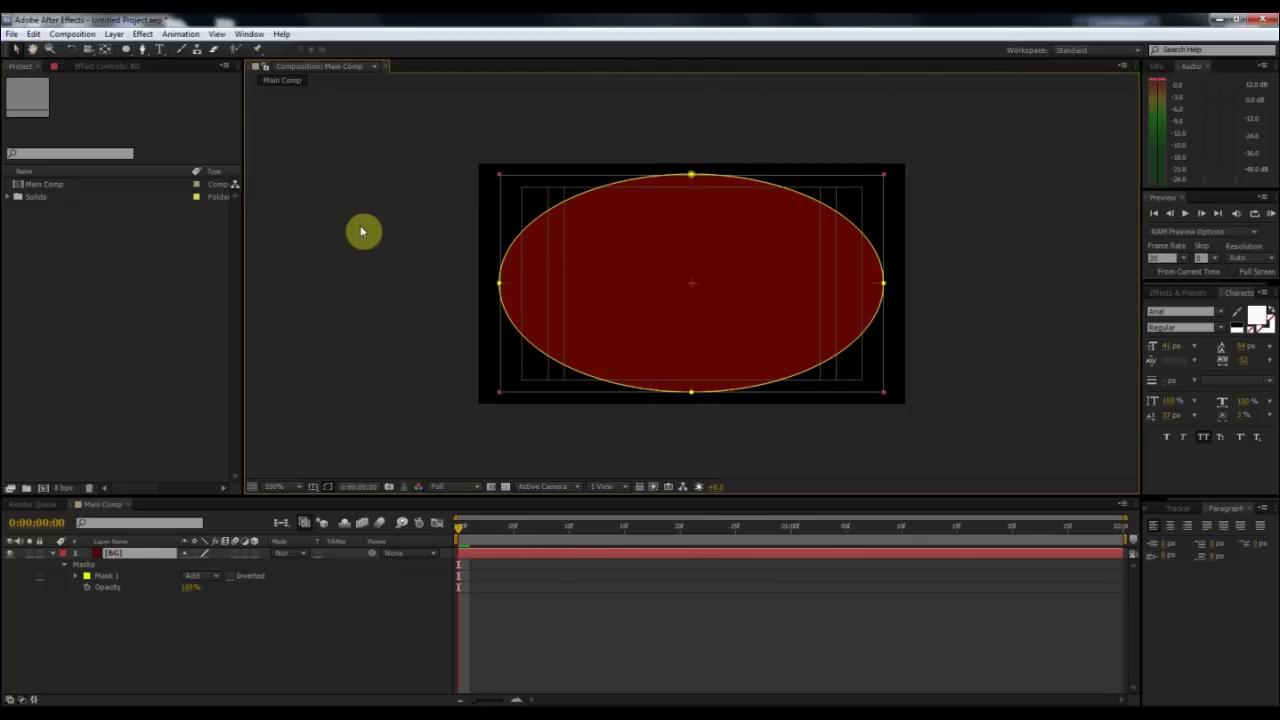
pyautogui.click(413, 183)
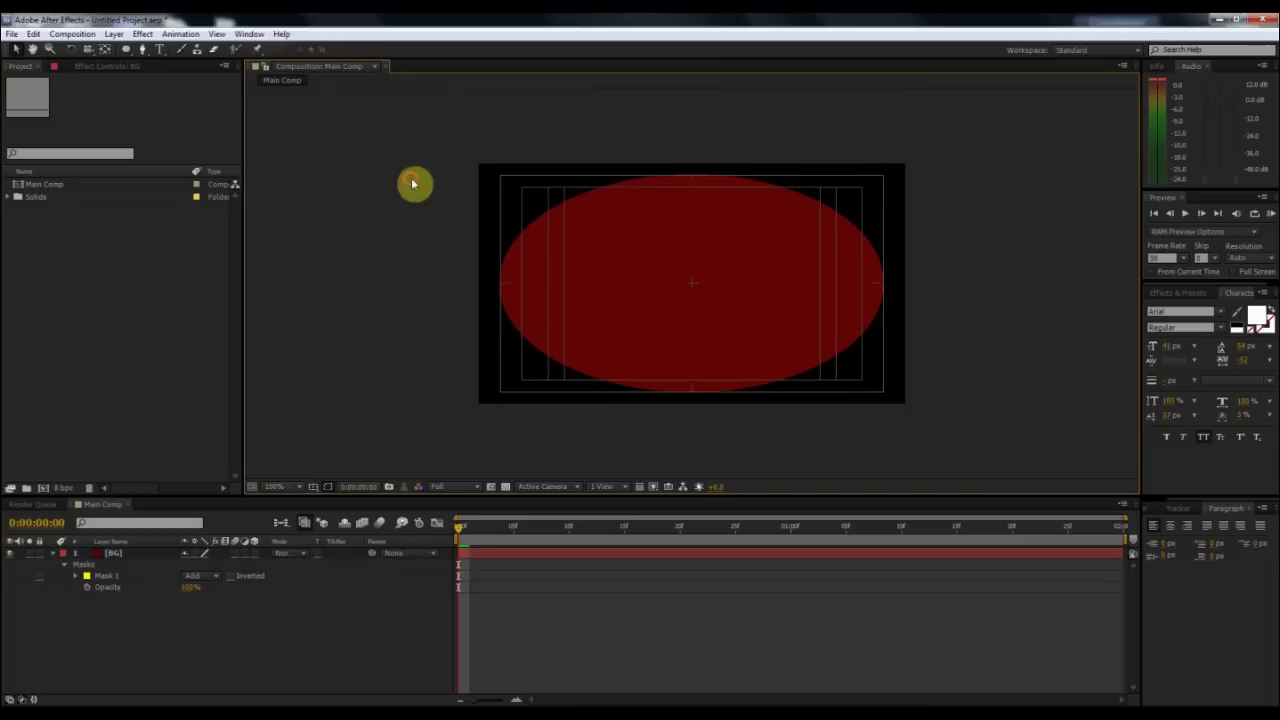
pyautogui.click(314, 487)
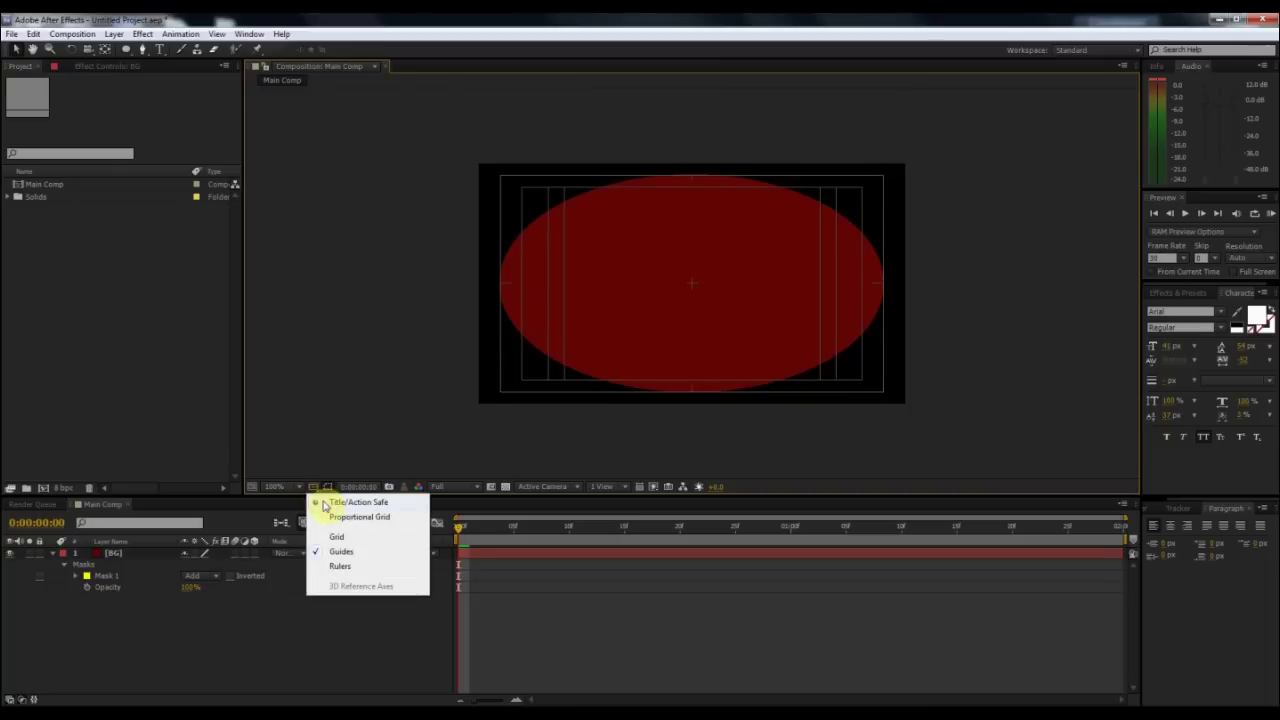
pyautogui.click(323, 505)
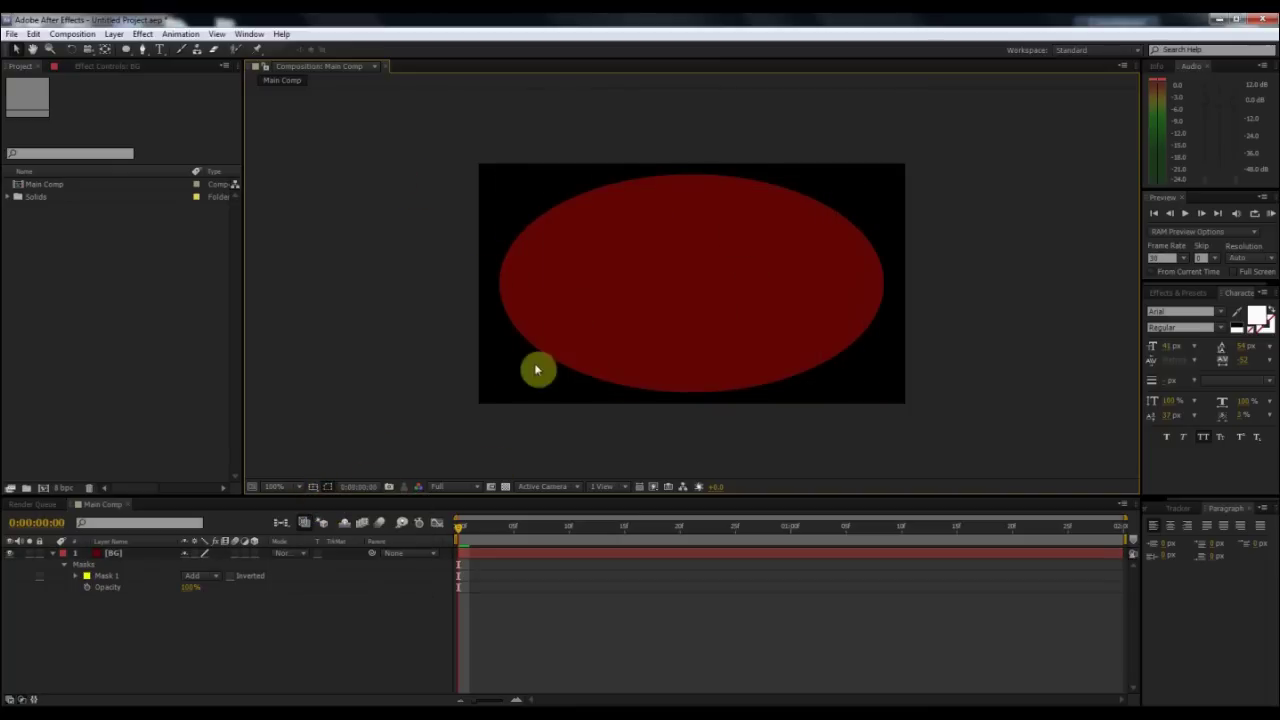
# Step: Examine the BG layer's Transform properties and the path, feather, opacity and expansion properties of Mask 1, and collapse the layer
pyautogui.click(53, 555)
pyautogui.click(53, 555)
pyautogui.click(66, 588)
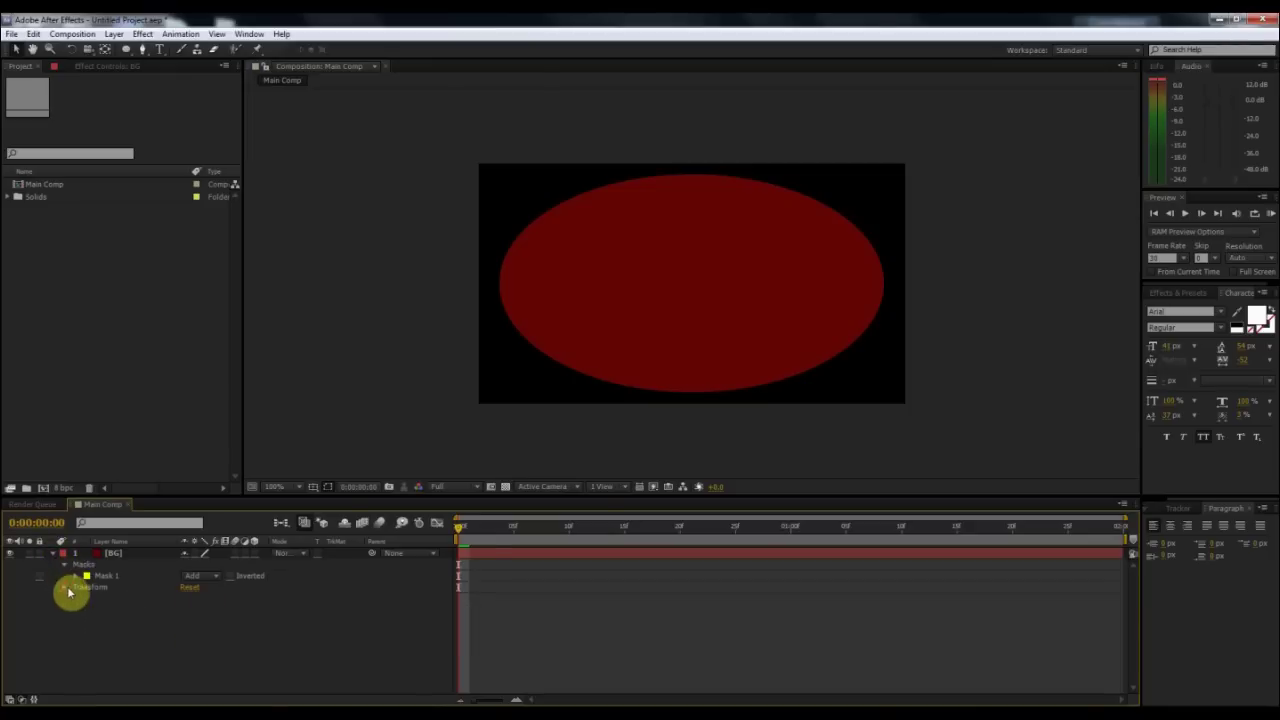
pyautogui.click(64, 565)
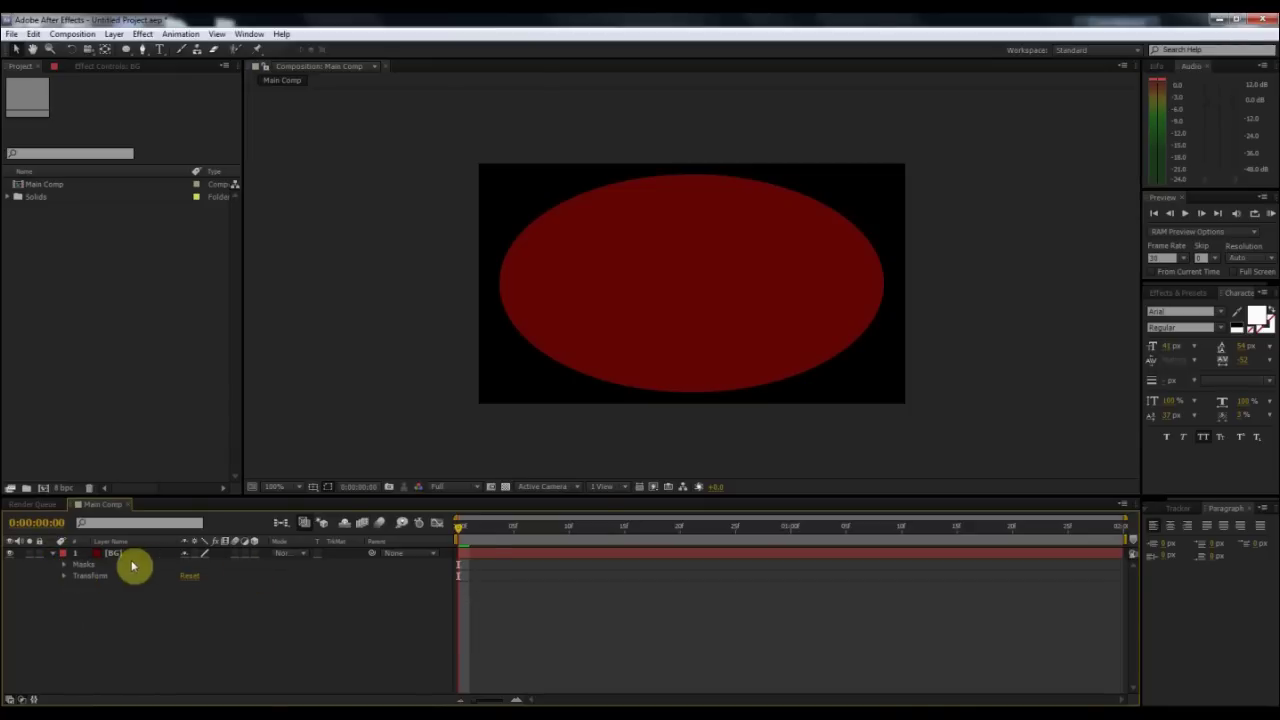
pyautogui.click(88, 576)
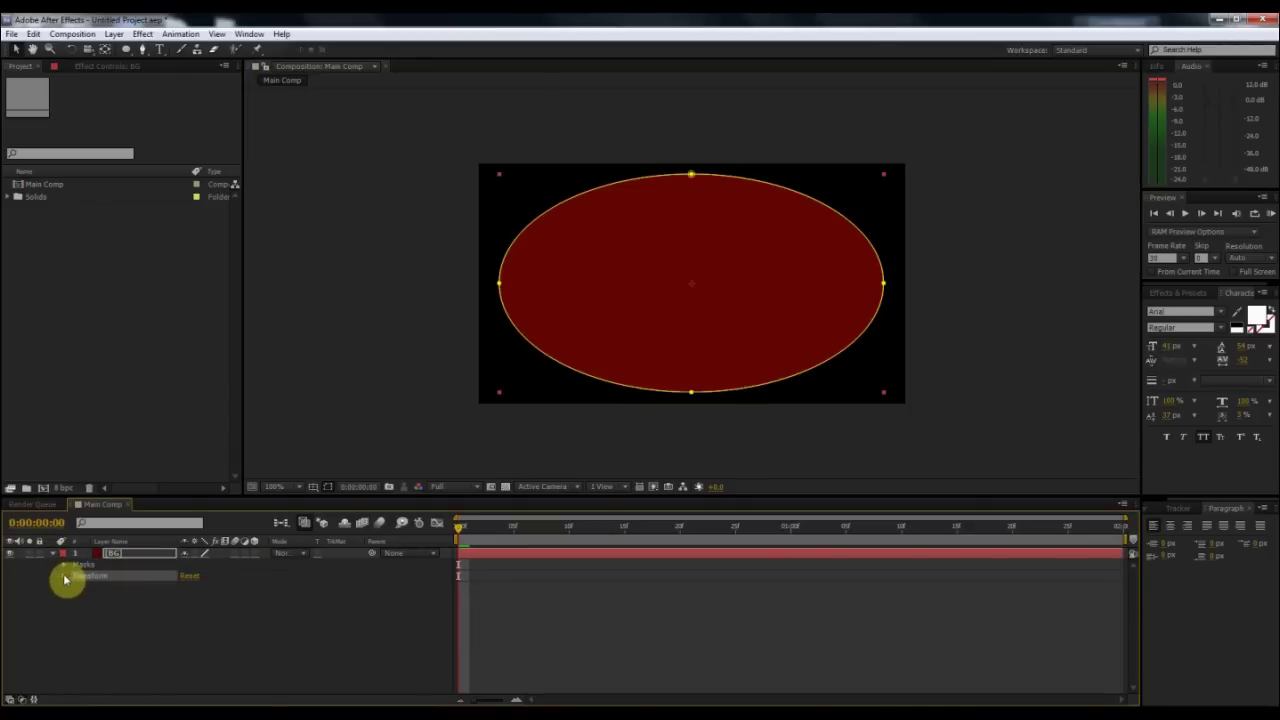
pyautogui.click(64, 577)
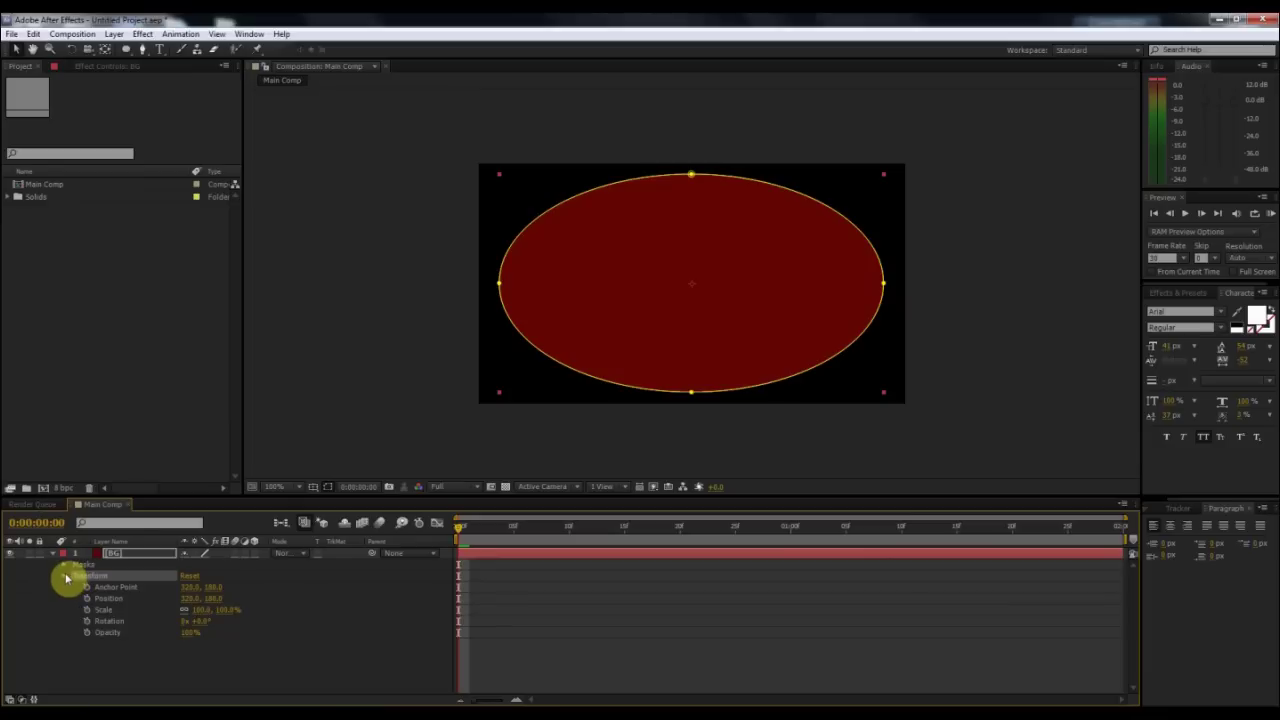
pyautogui.click(64, 577)
pyautogui.click(64, 565)
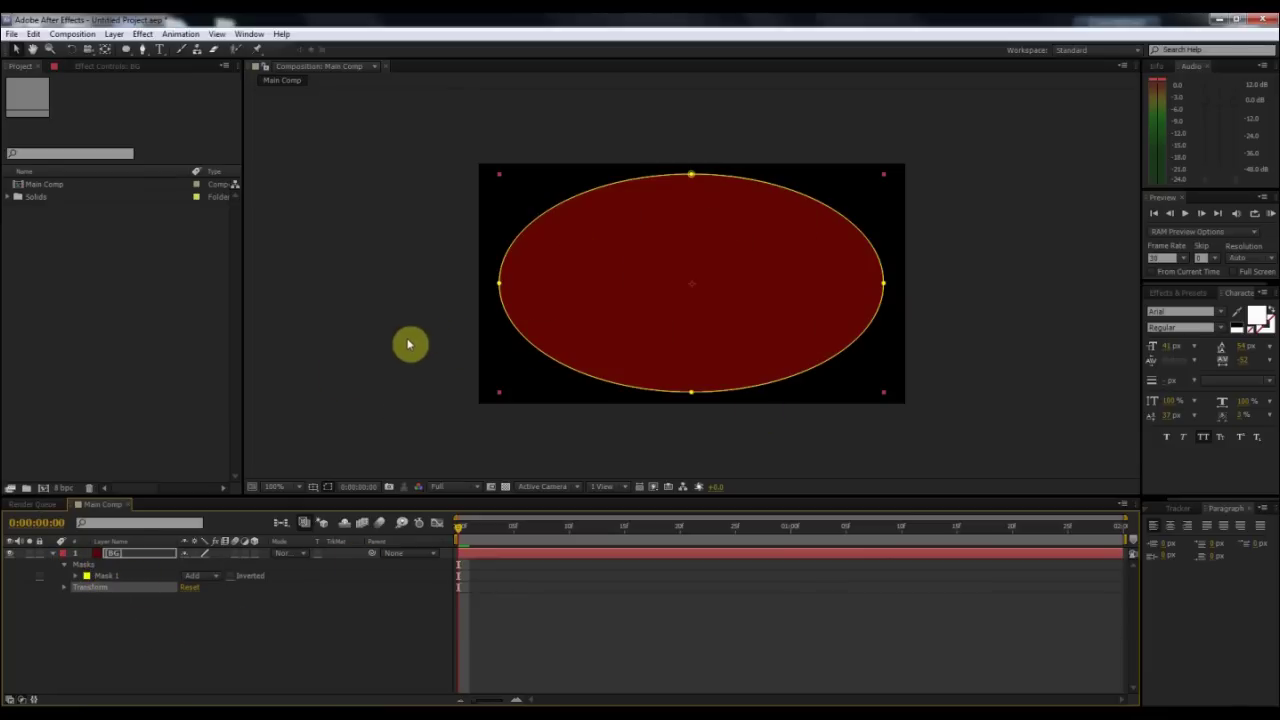
pyautogui.click(78, 577)
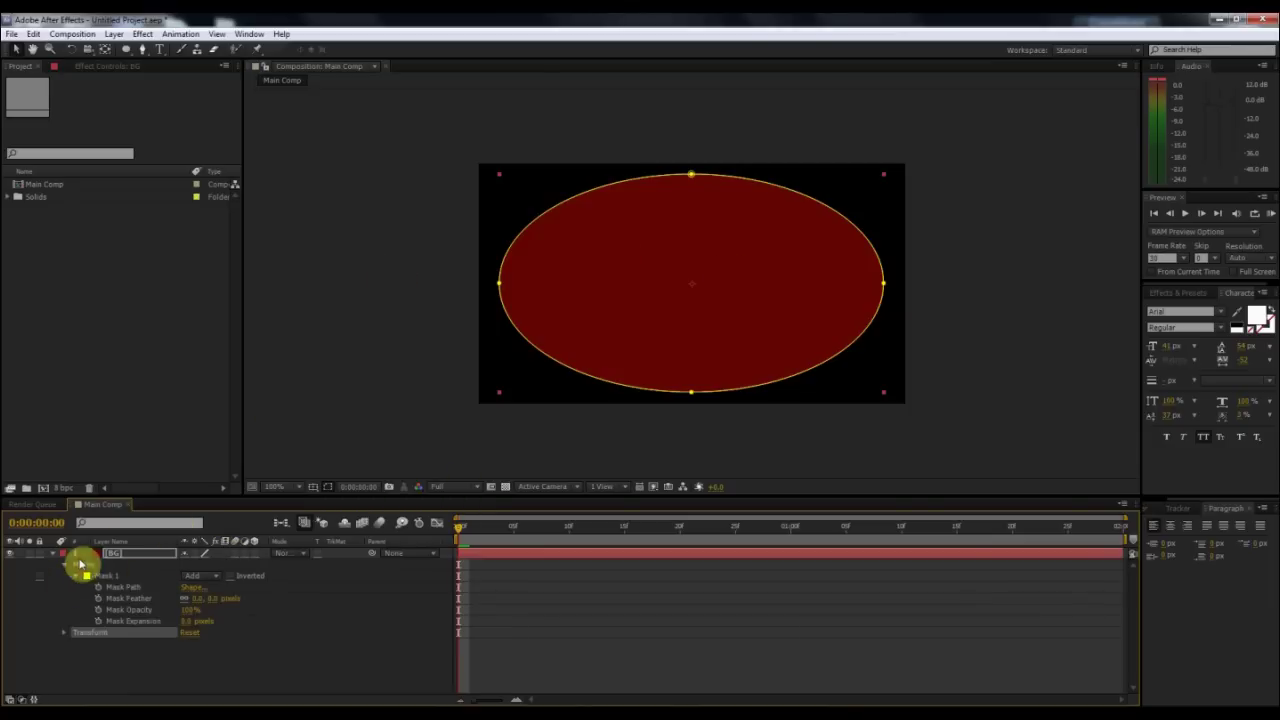
pyautogui.click(78, 575)
pyautogui.click(78, 575)
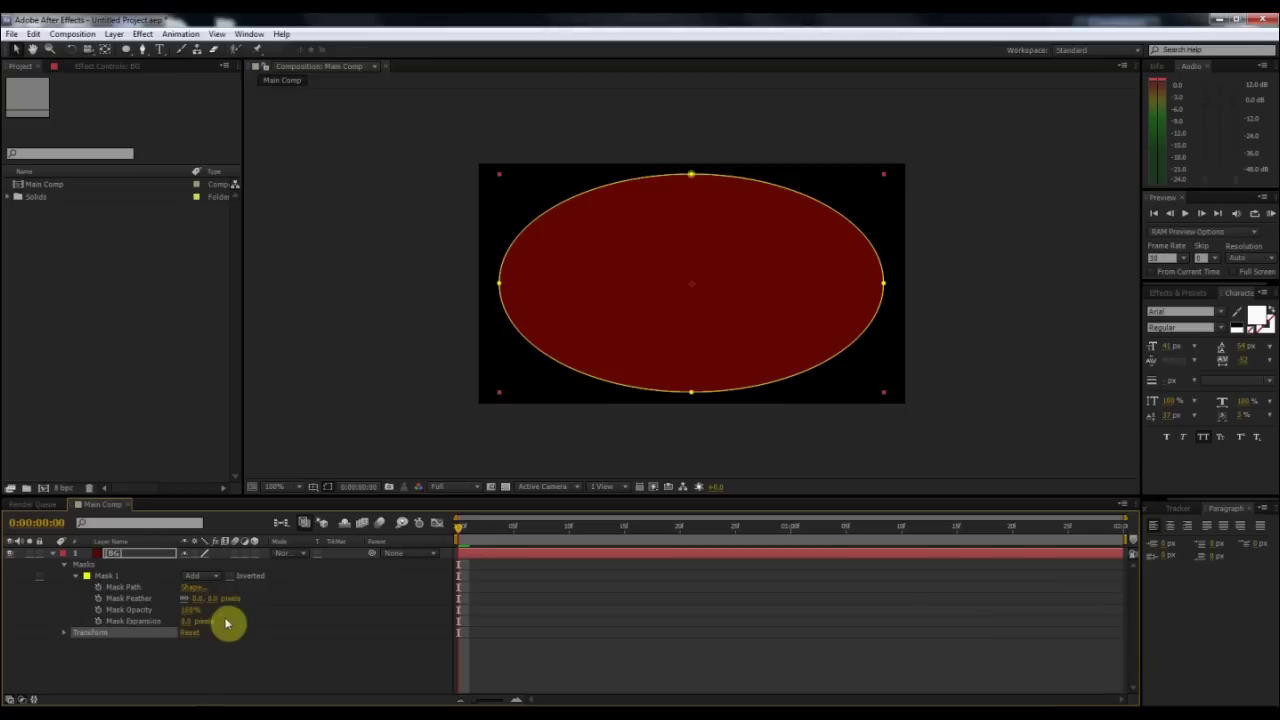
pyautogui.click(64, 565)
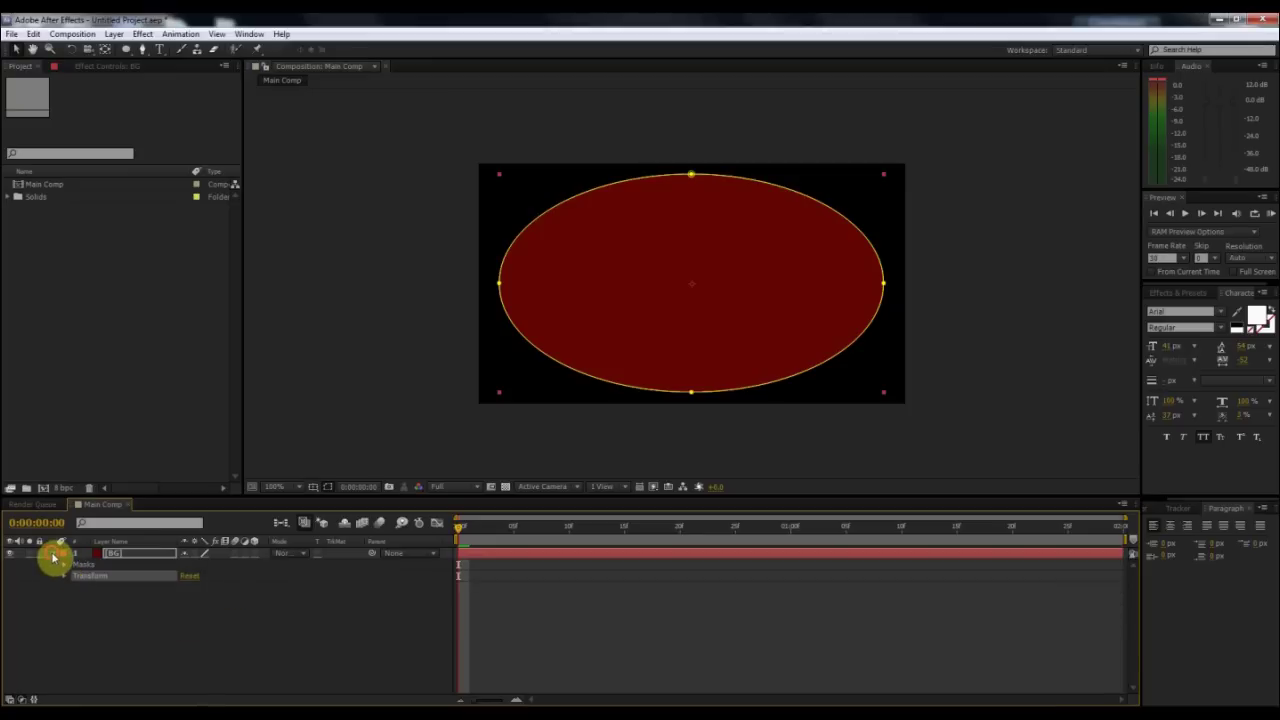
pyautogui.click(53, 555)
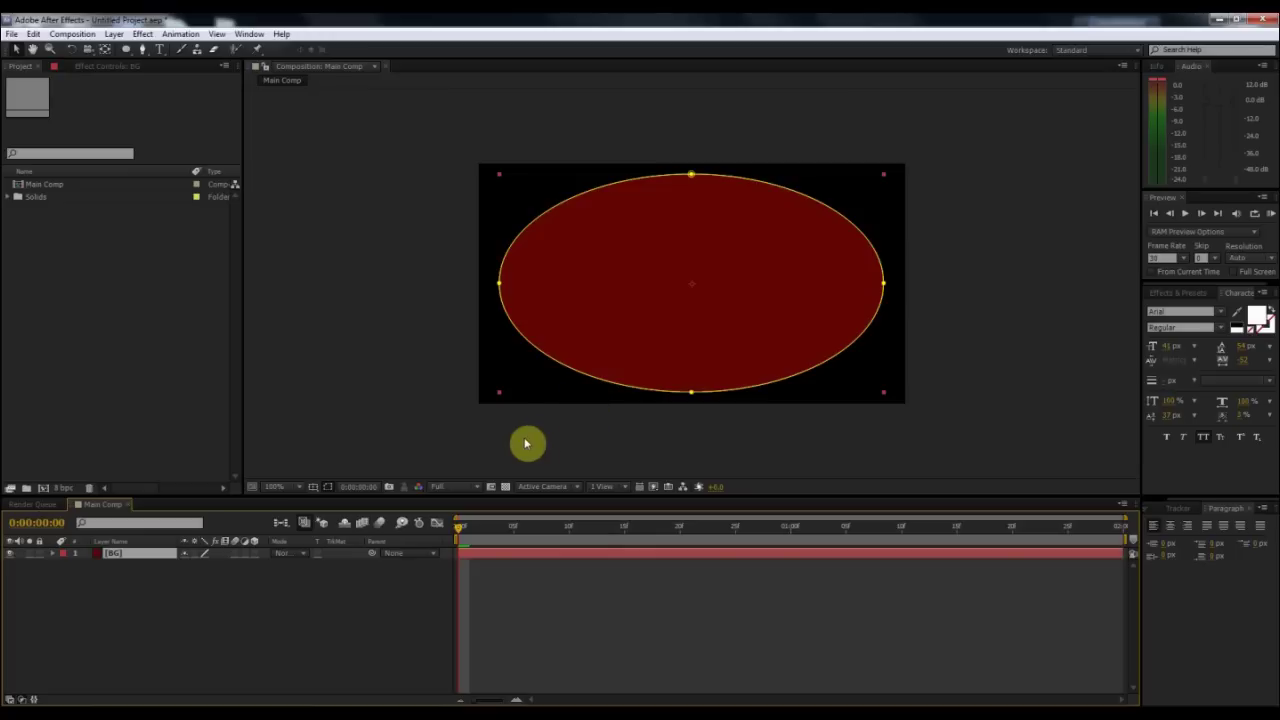
# Step: Reveal the Mask Feather property of the BG layer's elliptical mask and set it to 215 pixels
pyautogui.press('f')
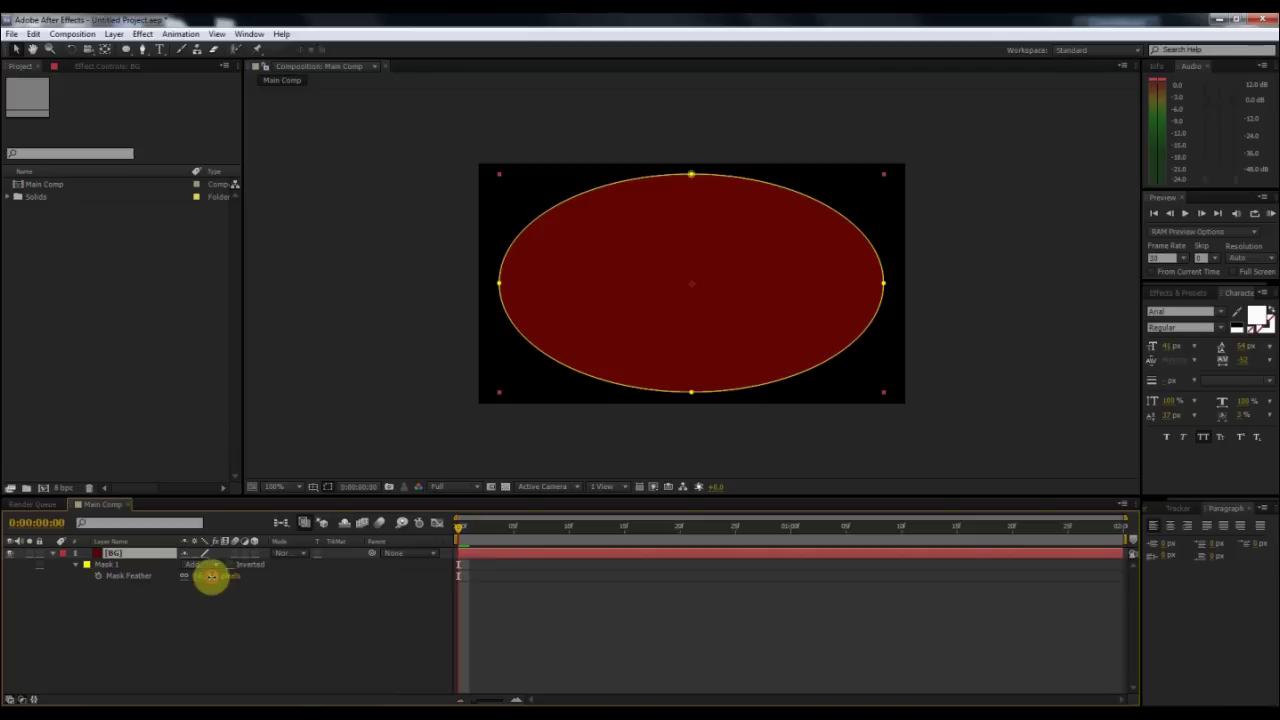
pyautogui.moveTo(211, 577); pyautogui.dragTo(357, 588)
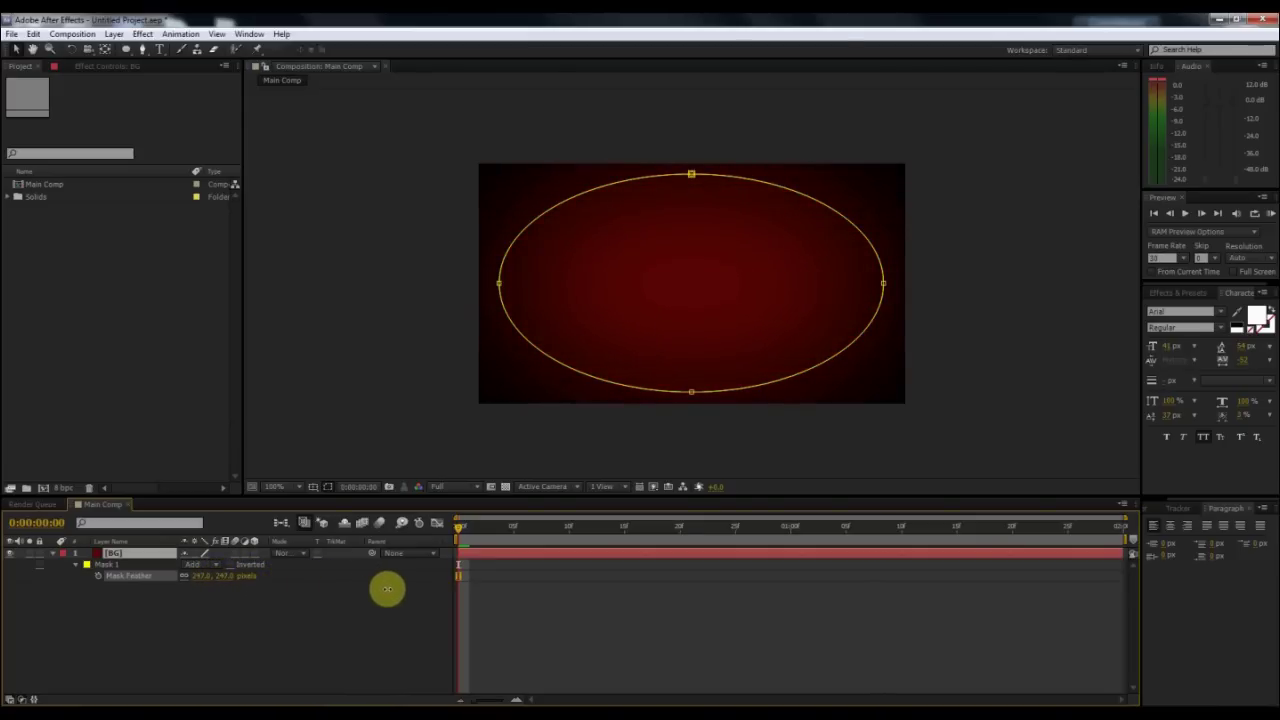
pyautogui.click(366, 589)
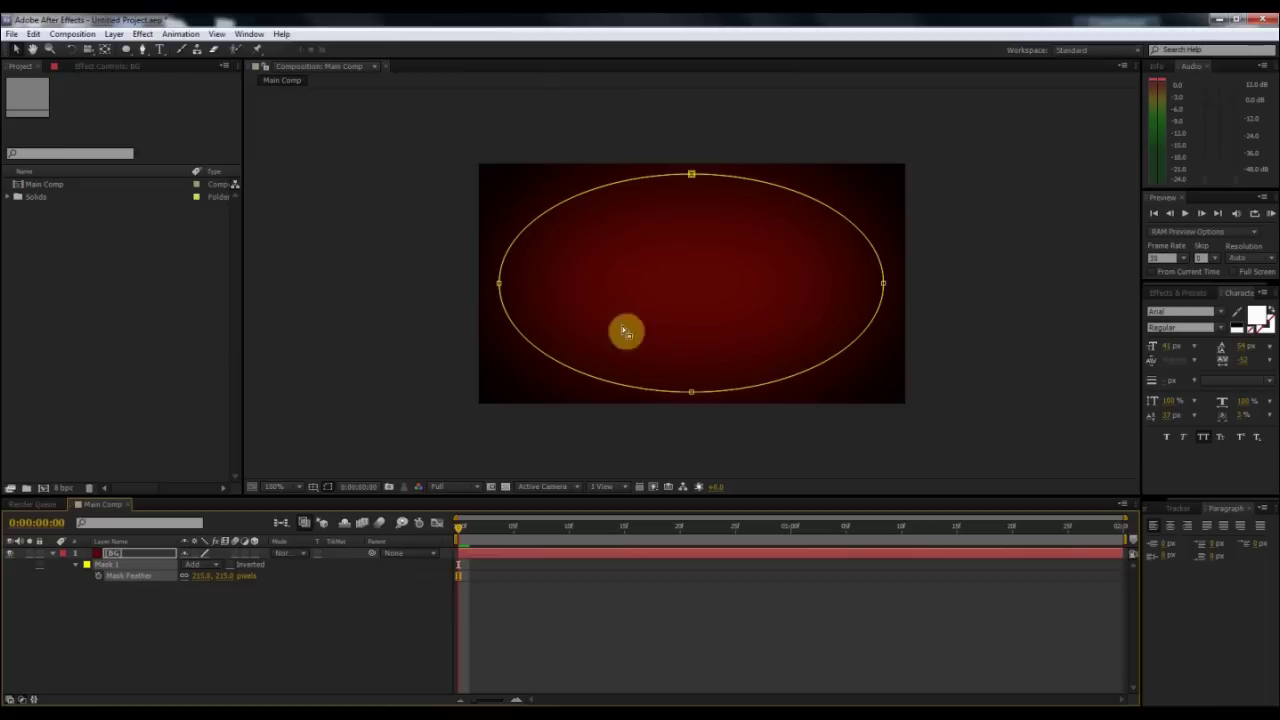
# Step: Deselect the BG layer, collapse its mask properties in the timeline and lock the layer
pyautogui.click(14, 49)
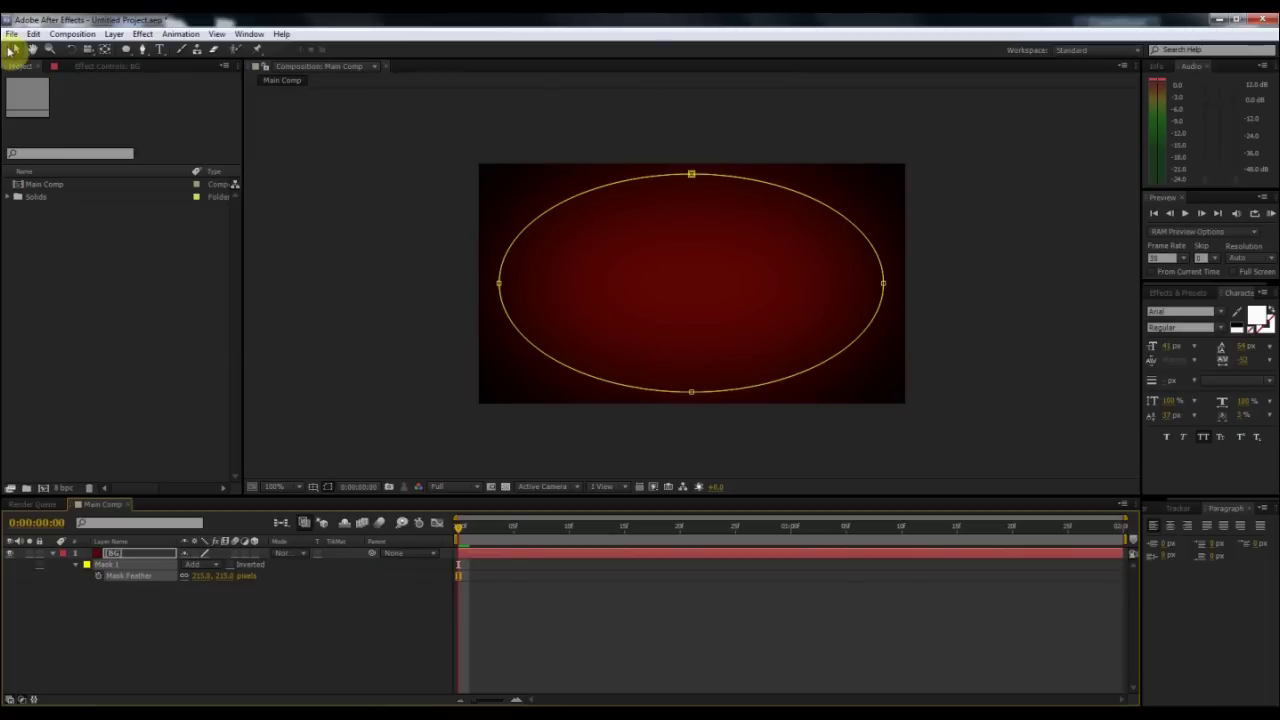
pyautogui.click(390, 230)
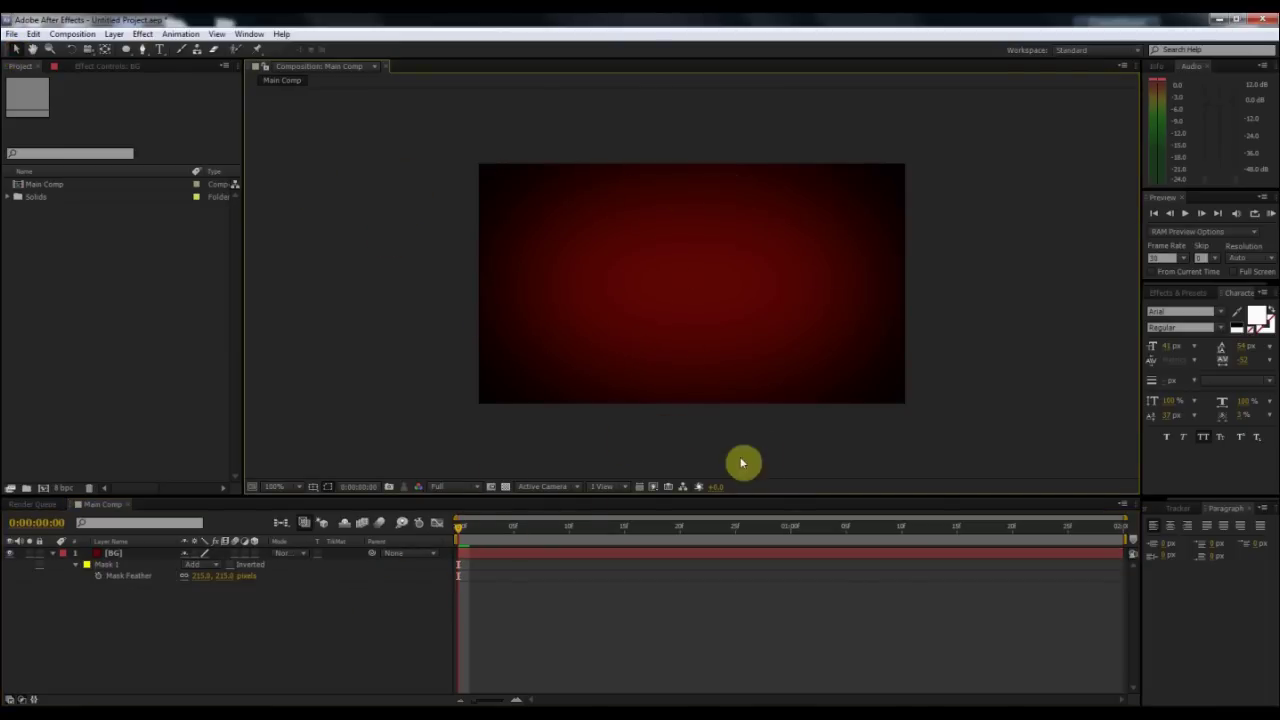
pyautogui.click(75, 565)
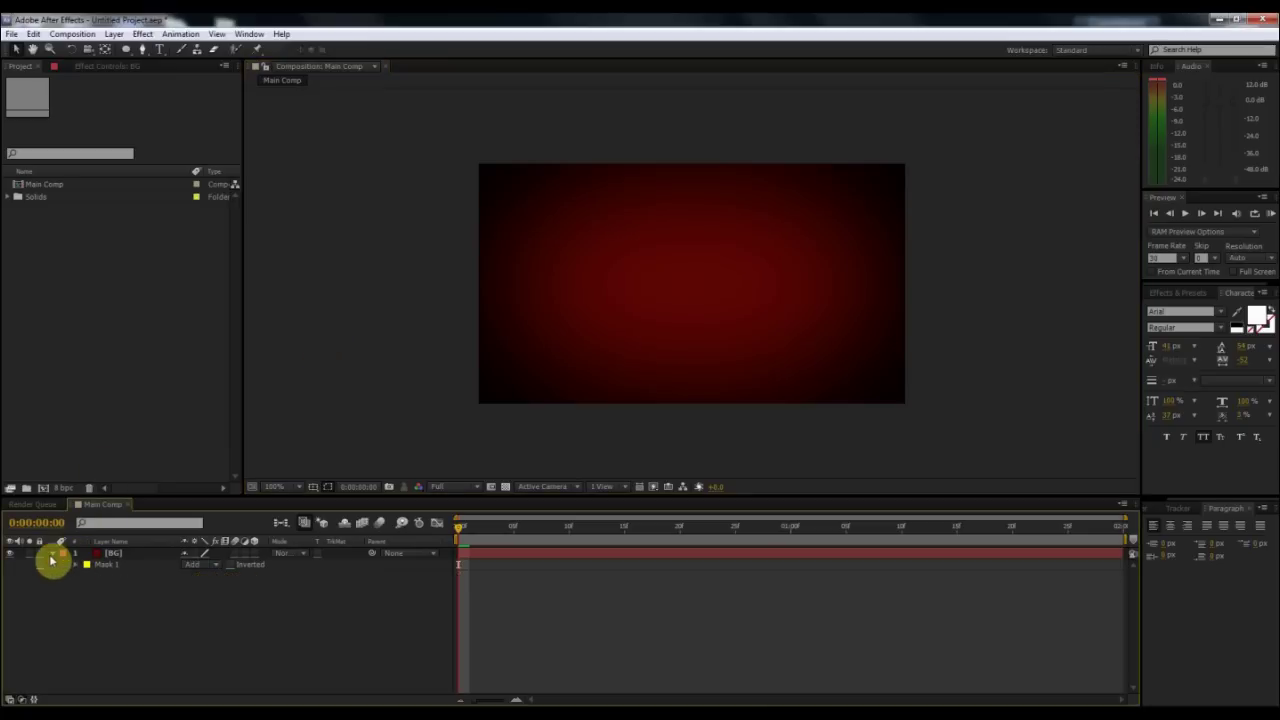
pyautogui.click(53, 554)
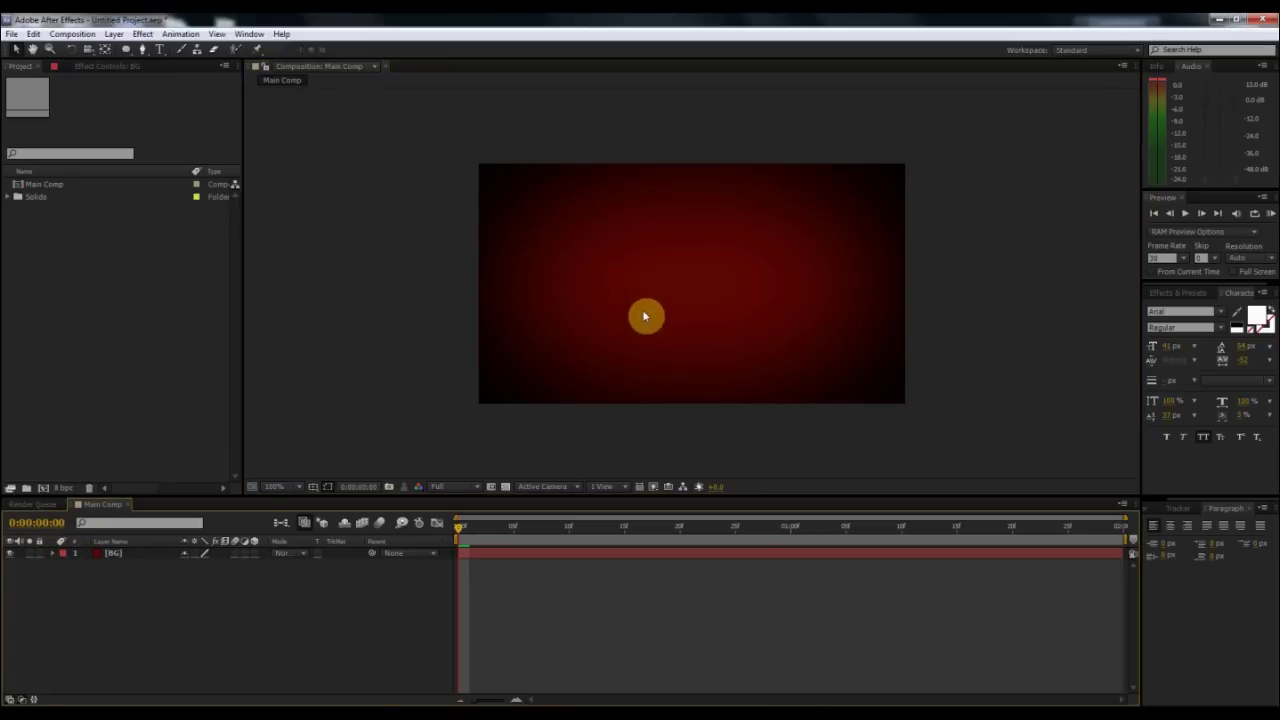
pyautogui.click(40, 554)
# Step: Add a text layer reading REDHEADHENRY and move it to the centre of the composition, keeping the Arial font
pyautogui.click(158, 51)
pyautogui.click(555, 265)
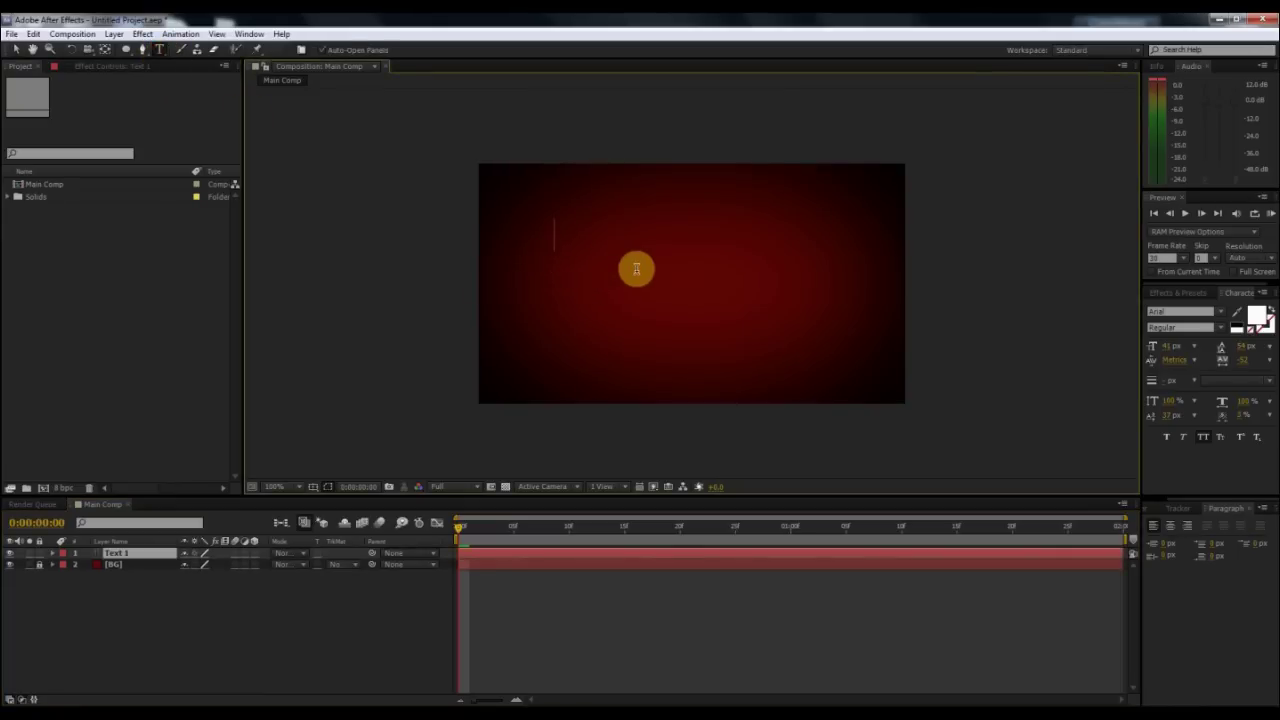
pyautogui.write('REDHEADHENRY')
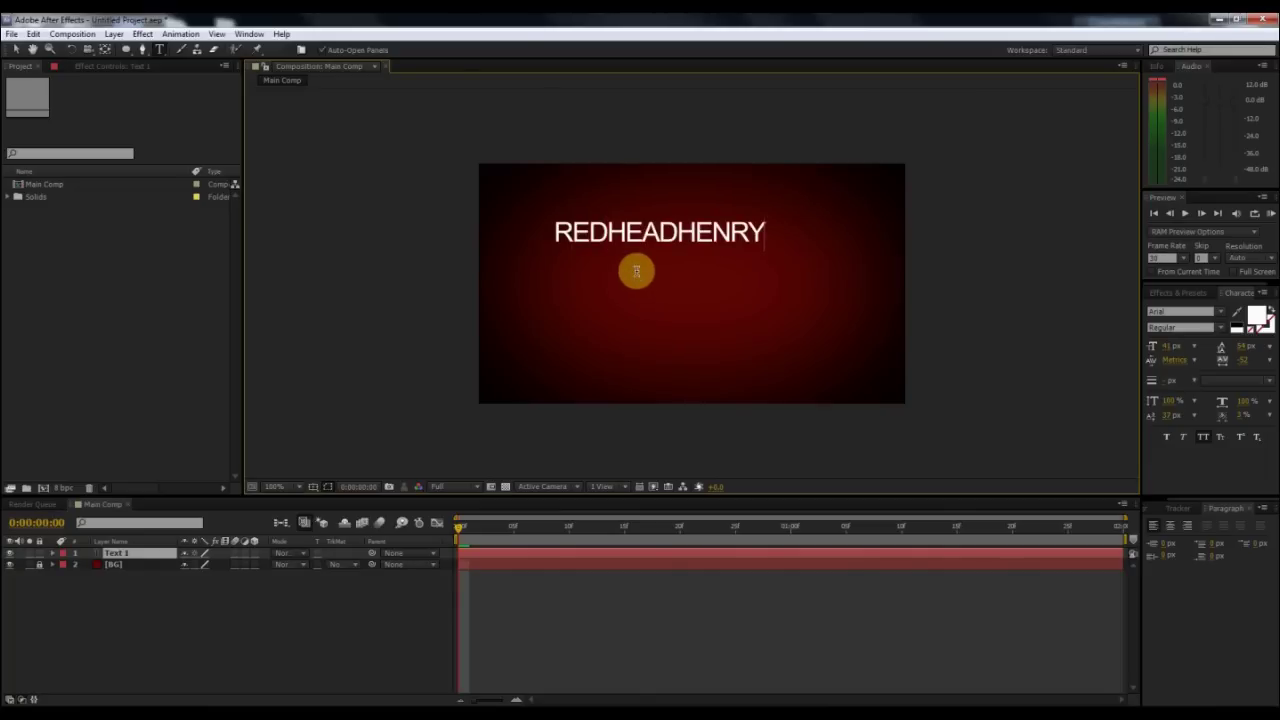
pyautogui.click(17, 52)
pyautogui.moveTo(603, 229); pyautogui.dragTo(634, 274)
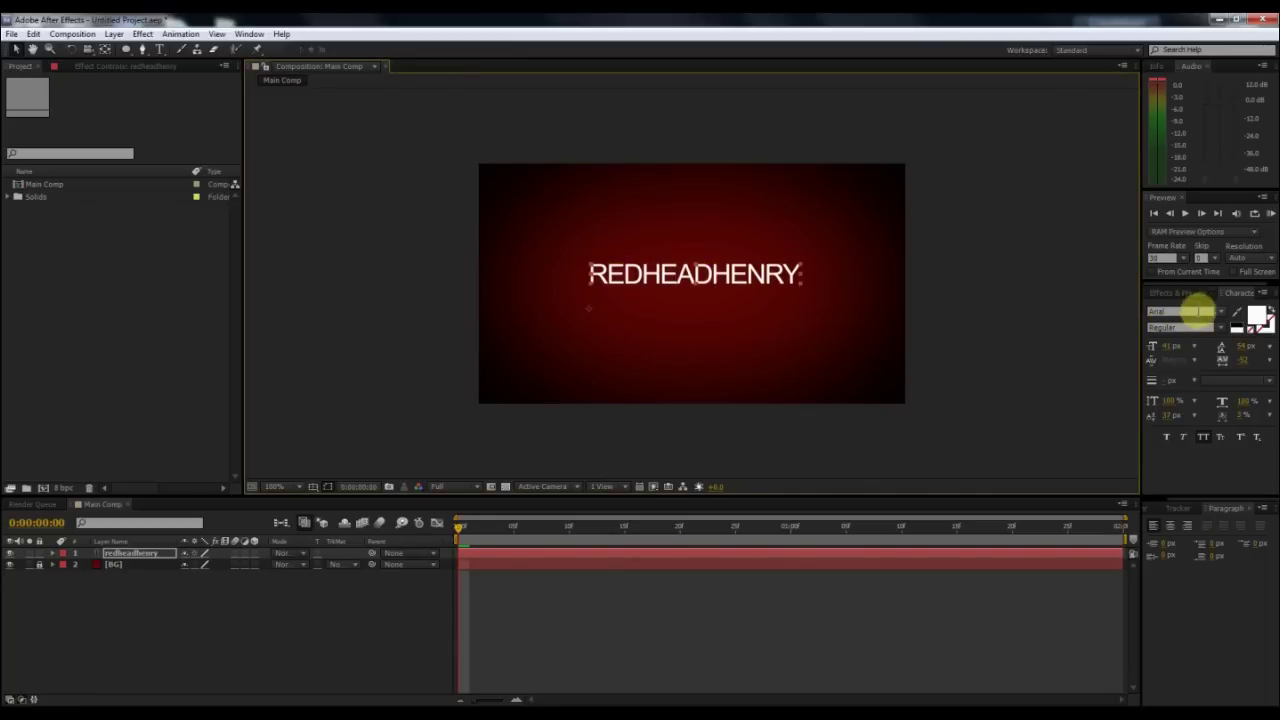
pyautogui.click(1222, 312)
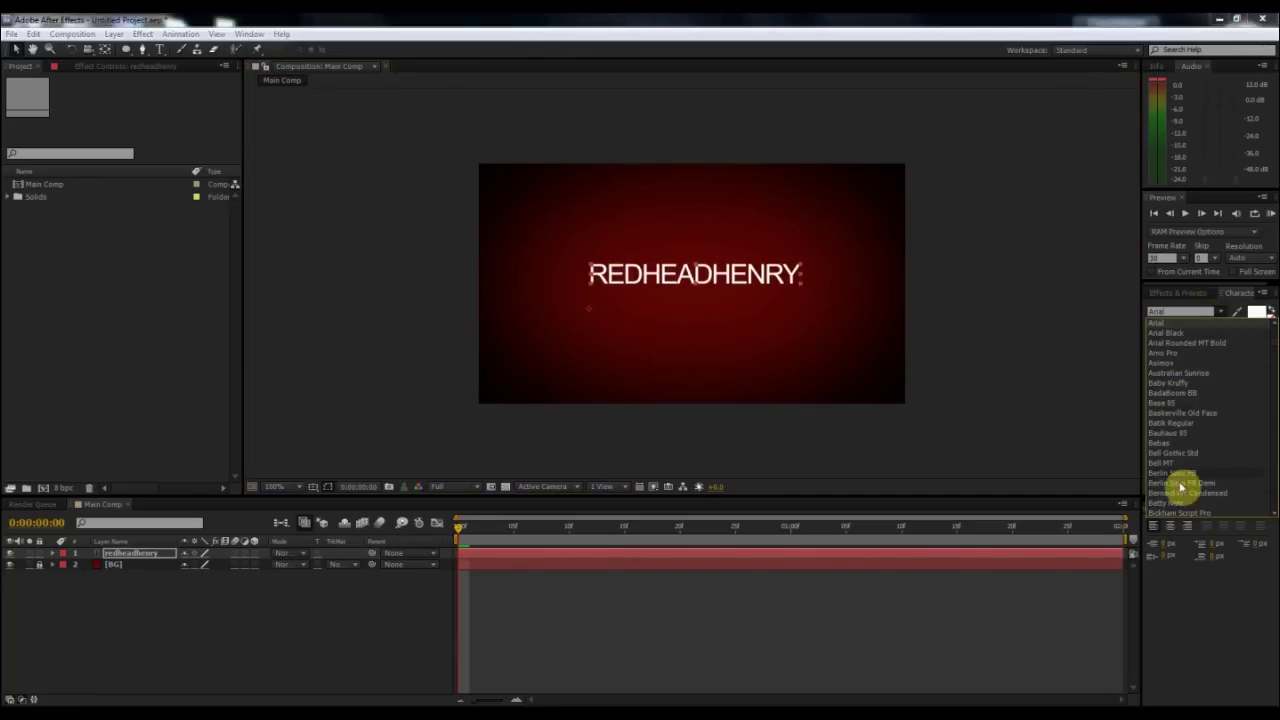
pyautogui.click(1180, 310)
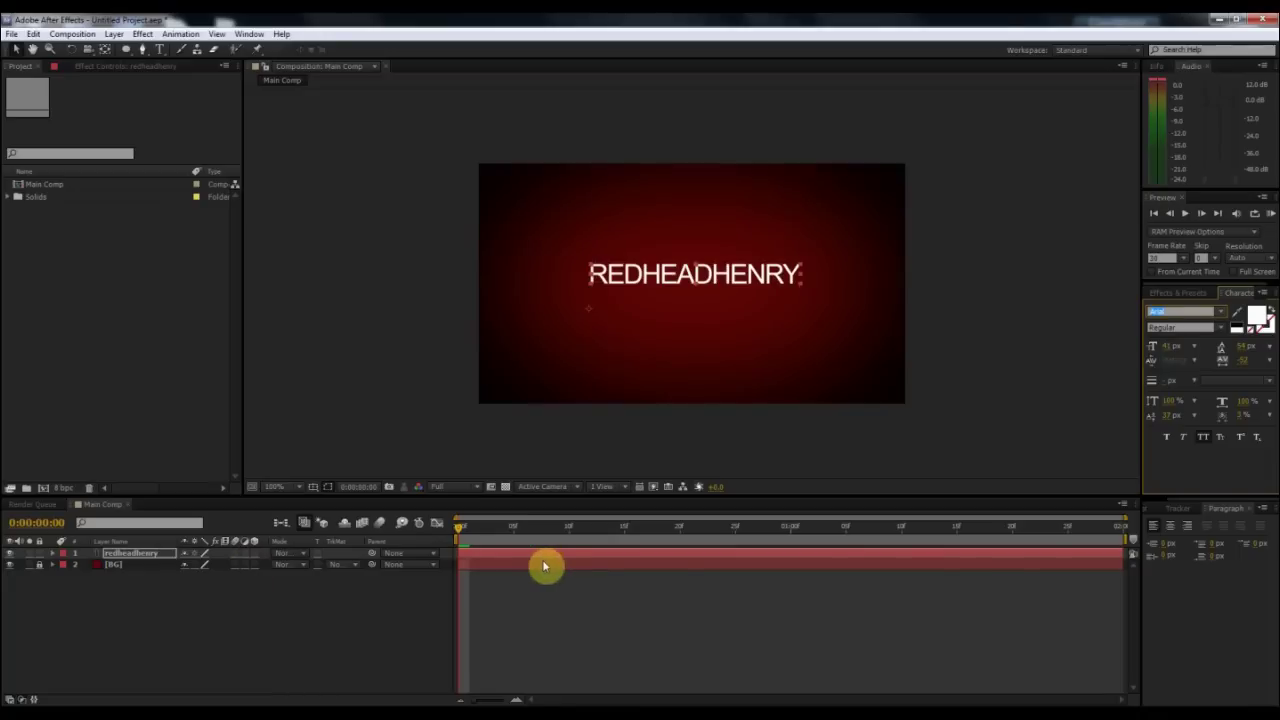
# Step: Change the label colour of the redheadhenry text layer to Blue
pyautogui.click(160, 554)
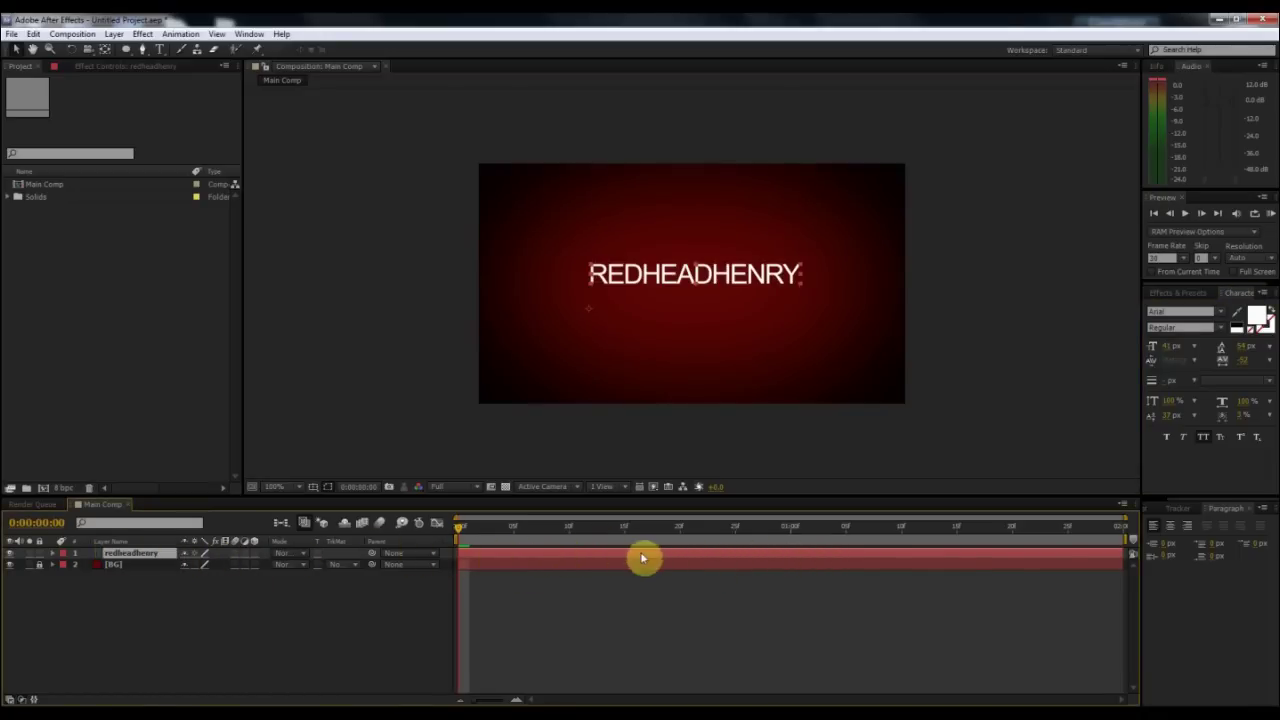
pyautogui.click(66, 558)
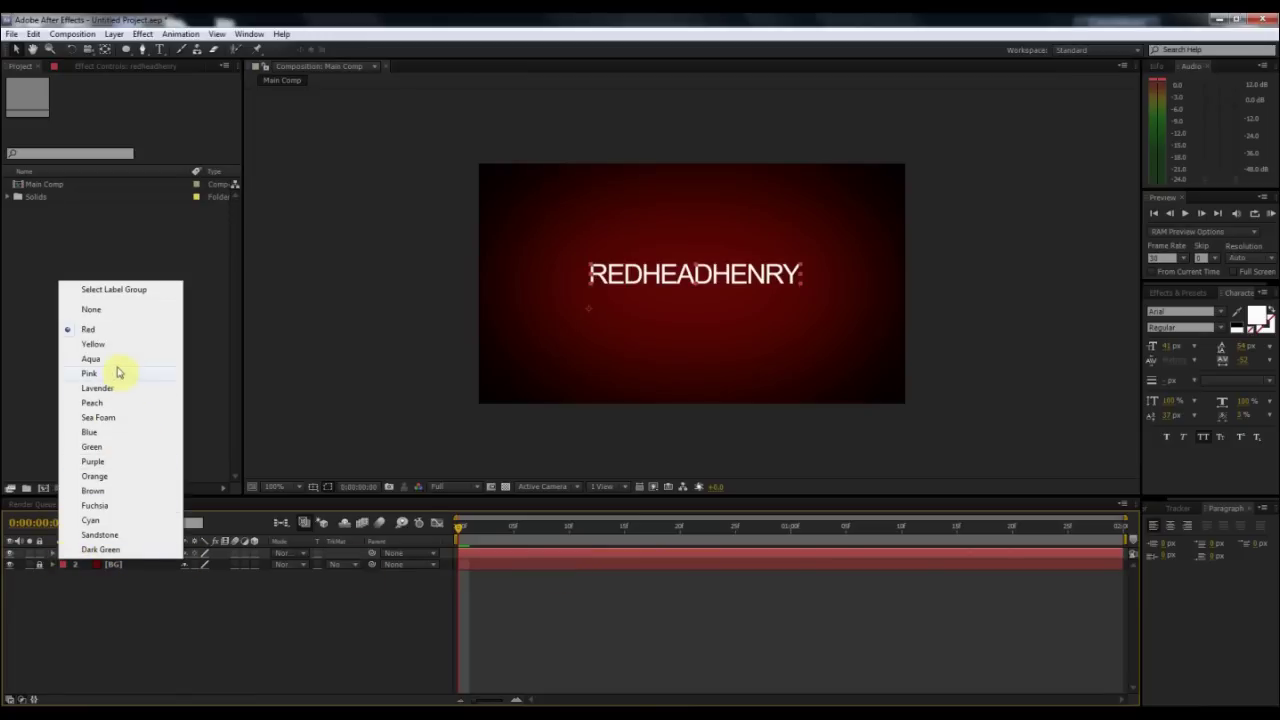
pyautogui.click(101, 437)
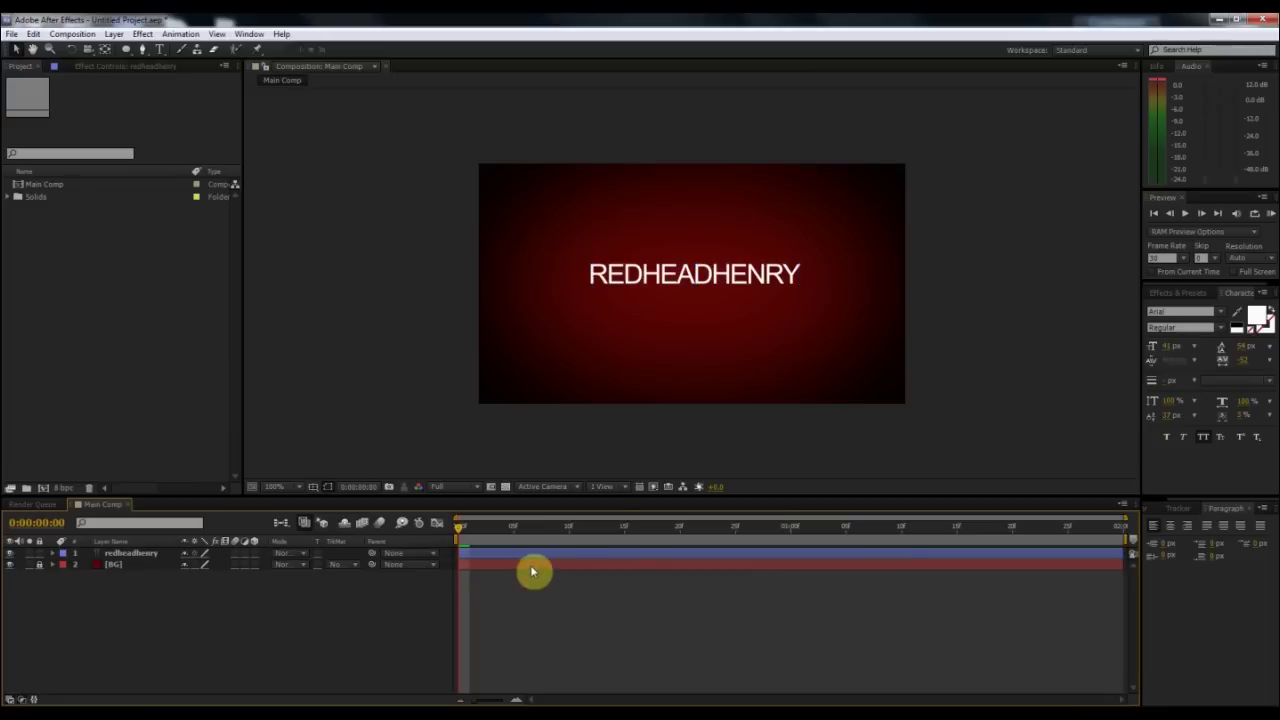
# Step: Move the REDHEADHENRY title just above the composition frame and start Position keyframing at 0:00:00:00
pyautogui.click(540, 556)
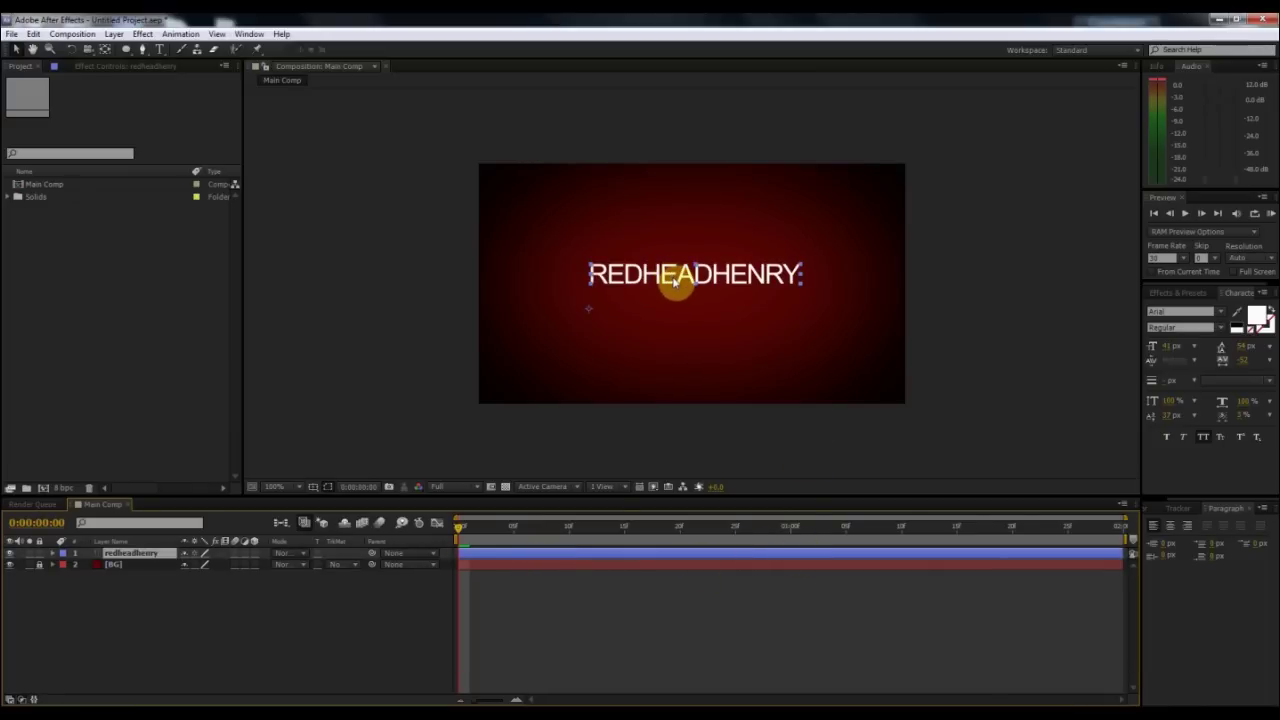
pyautogui.moveTo(676, 283); pyautogui.dragTo(669, 151)
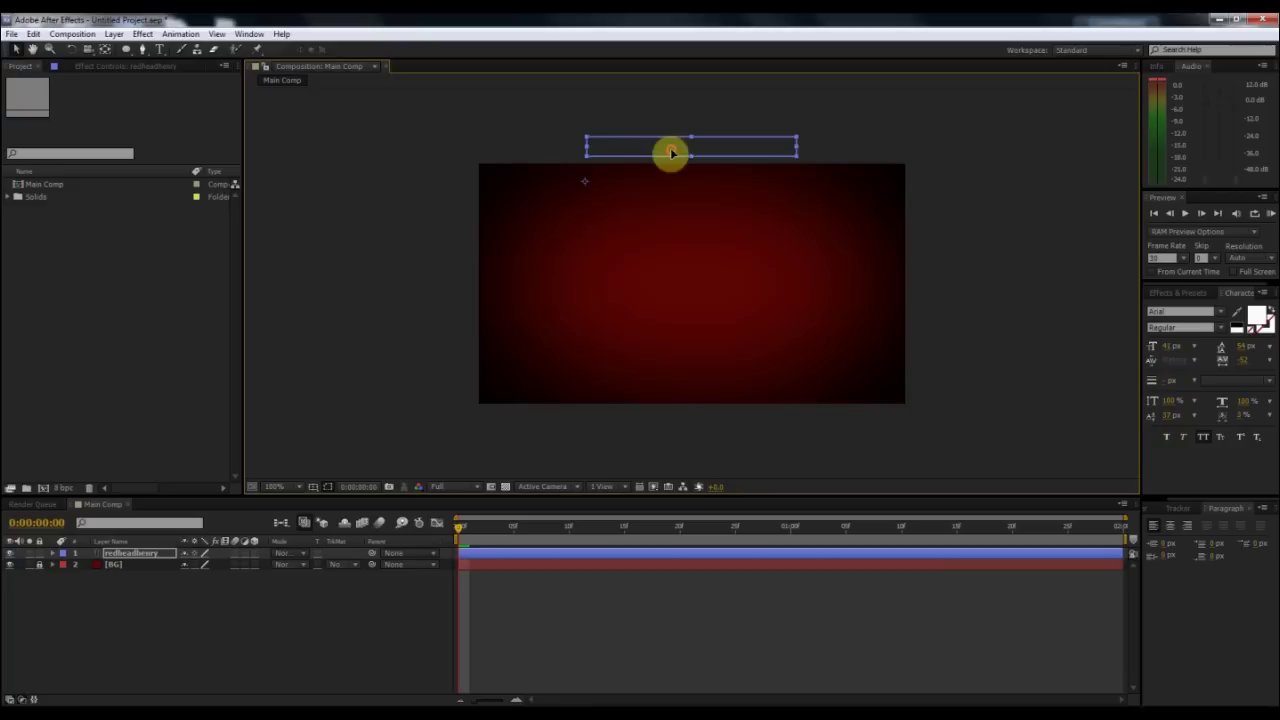
pyautogui.click(576, 557)
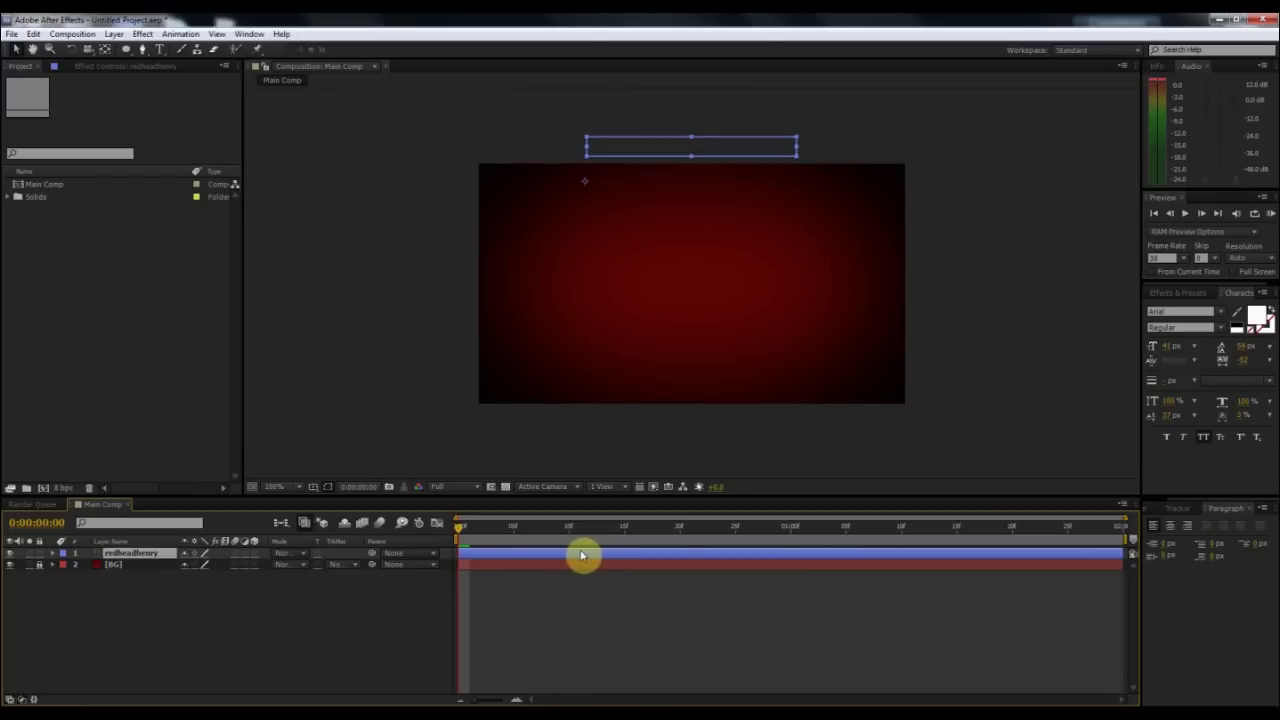
pyautogui.press('p')
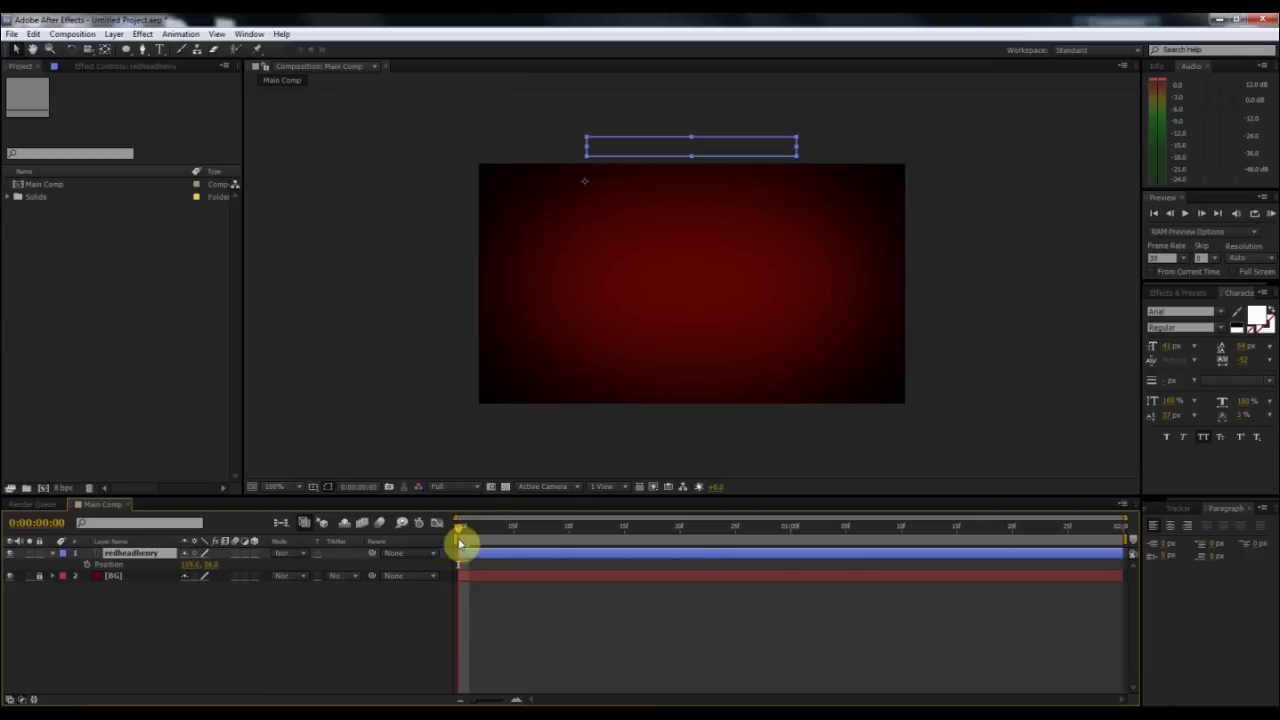
pyautogui.click(88, 566)
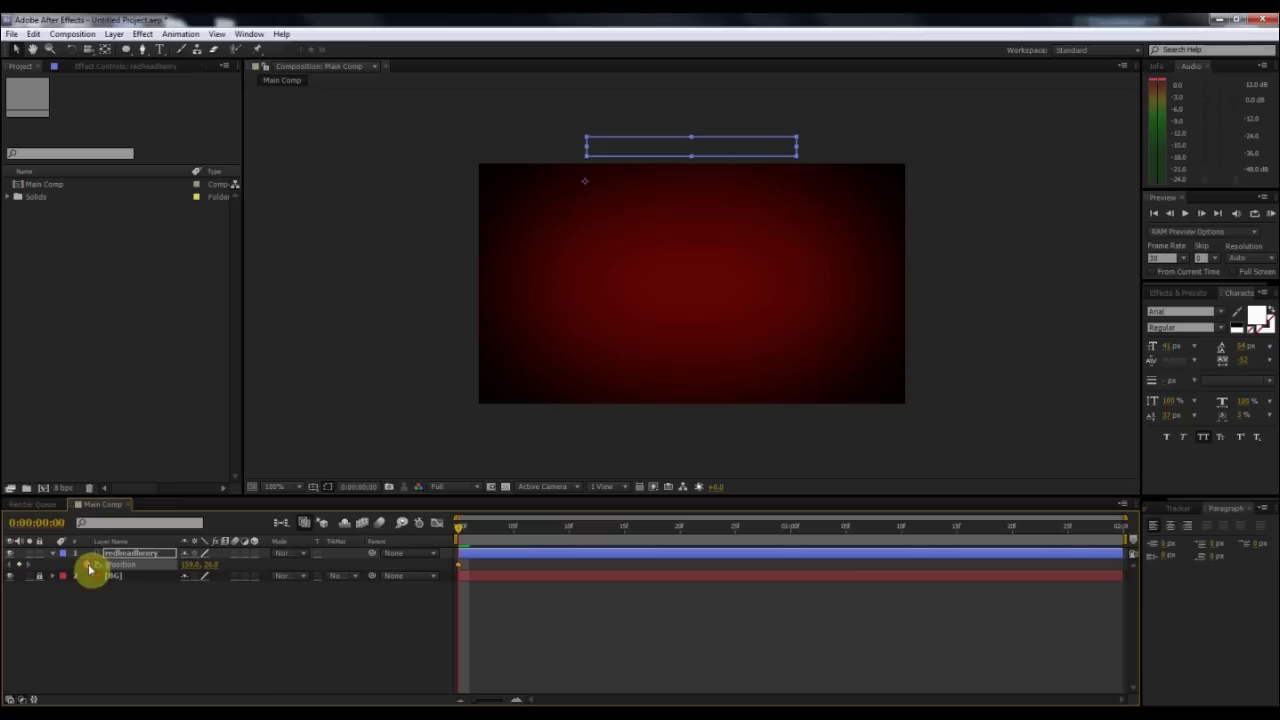
# Step: Try adding a Position keyframe at 0:00:01:00, moving the title straight down below the frame, and scrub back through the motion
pyautogui.click(491, 527)
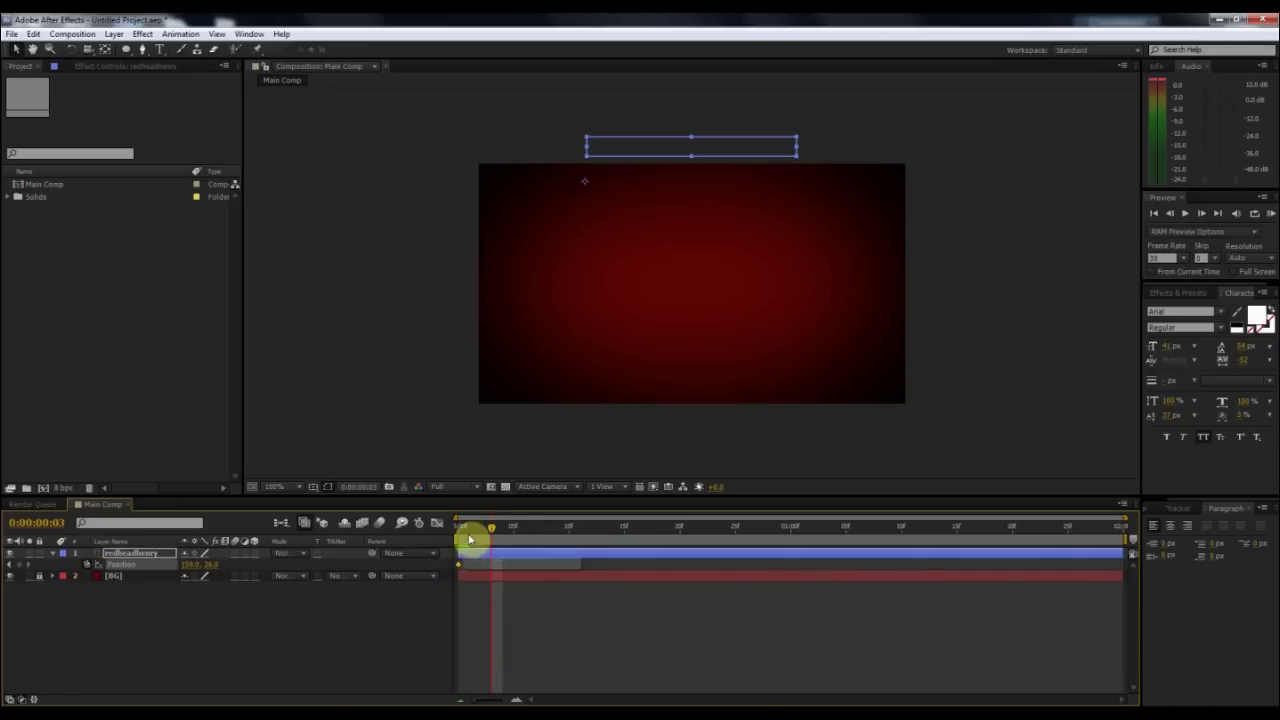
pyautogui.click(457, 528)
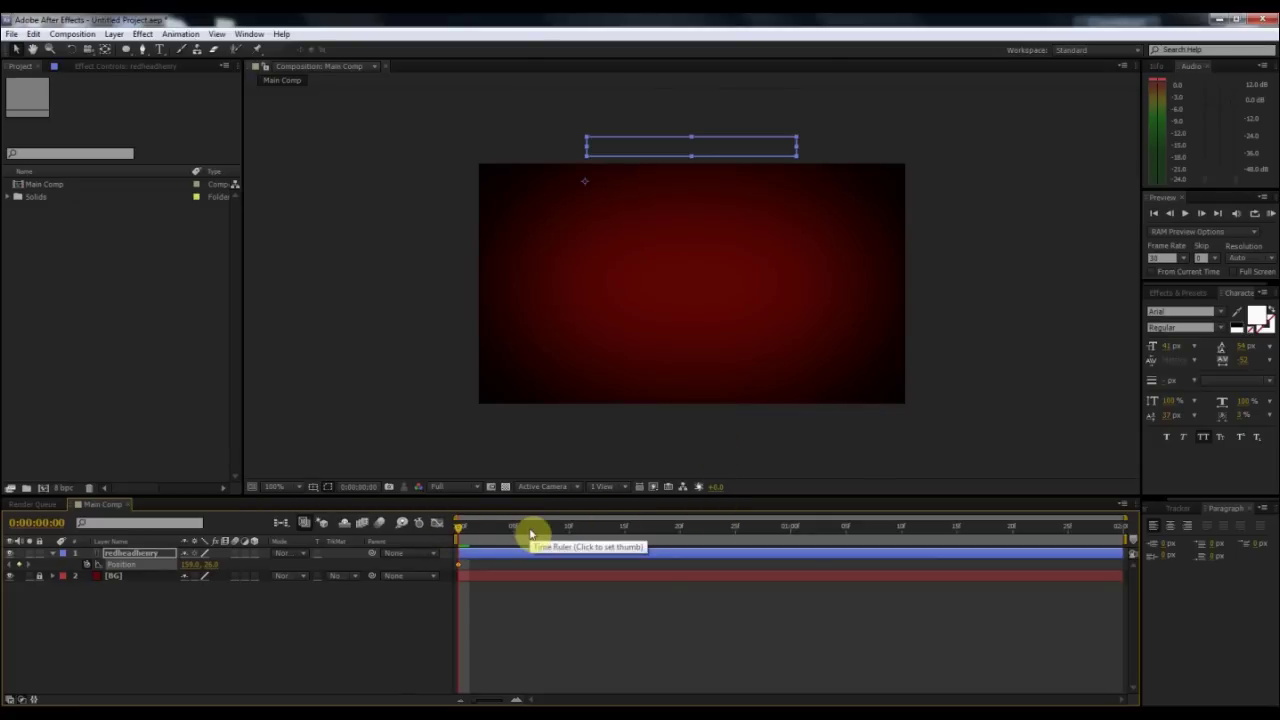
pyautogui.moveTo(531, 535); pyautogui.dragTo(591, 560)
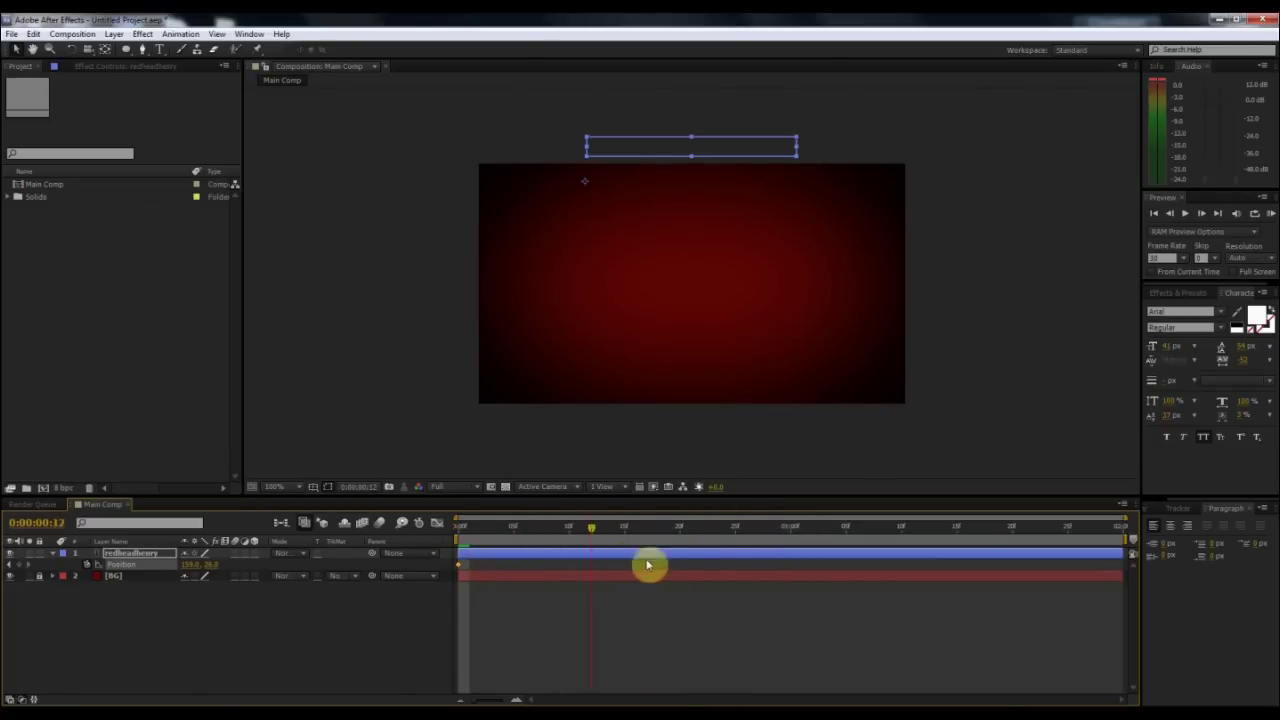
pyautogui.press('space')
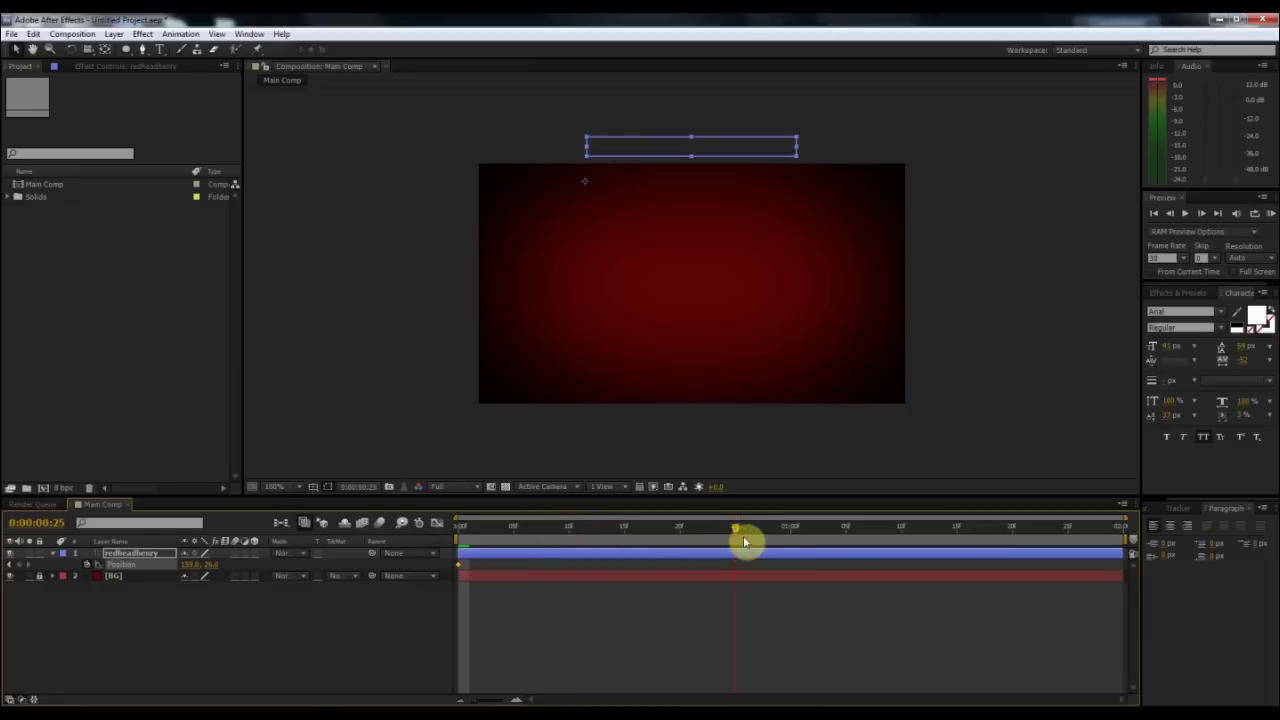
pyautogui.click(791, 535)
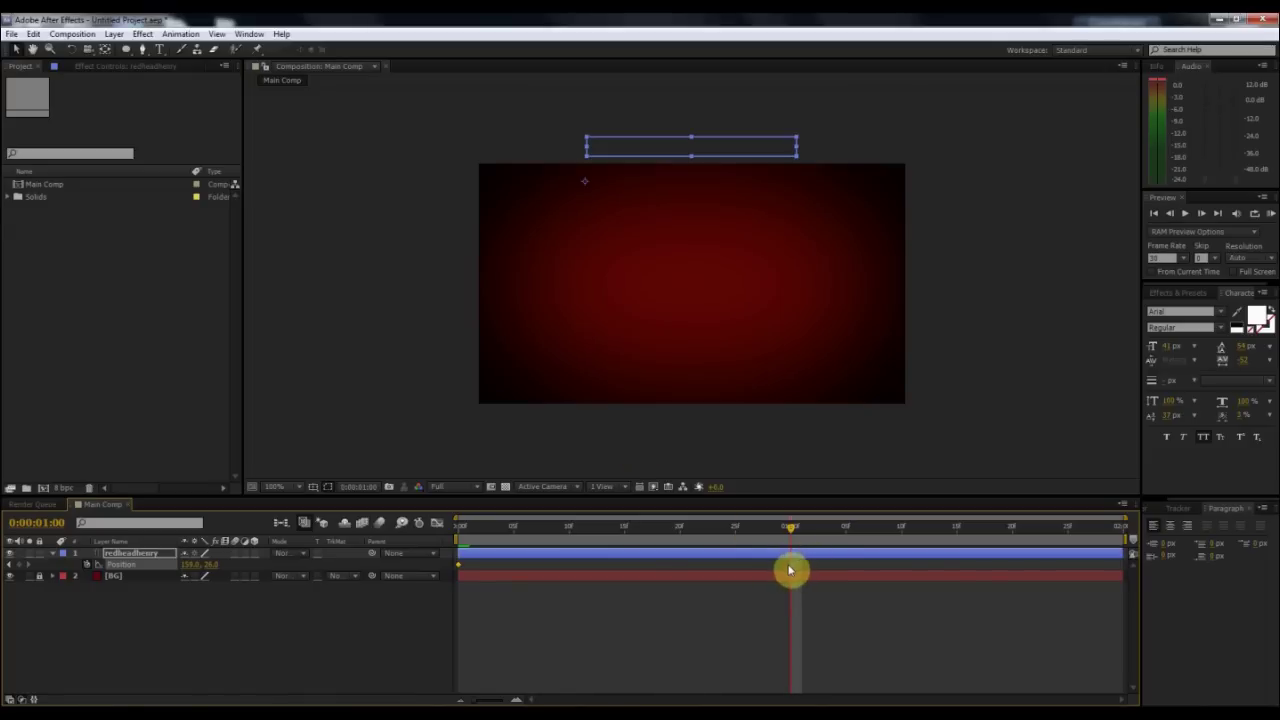
pyautogui.click(20, 568)
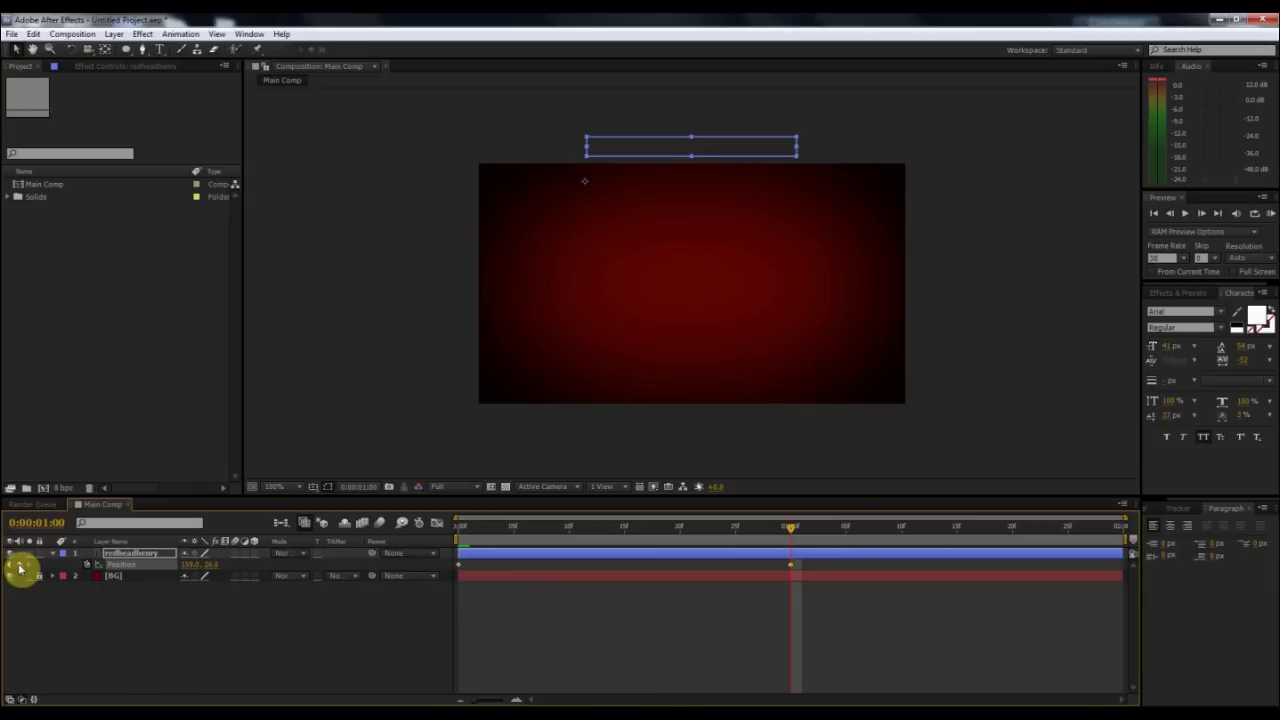
pyautogui.click(667, 150)
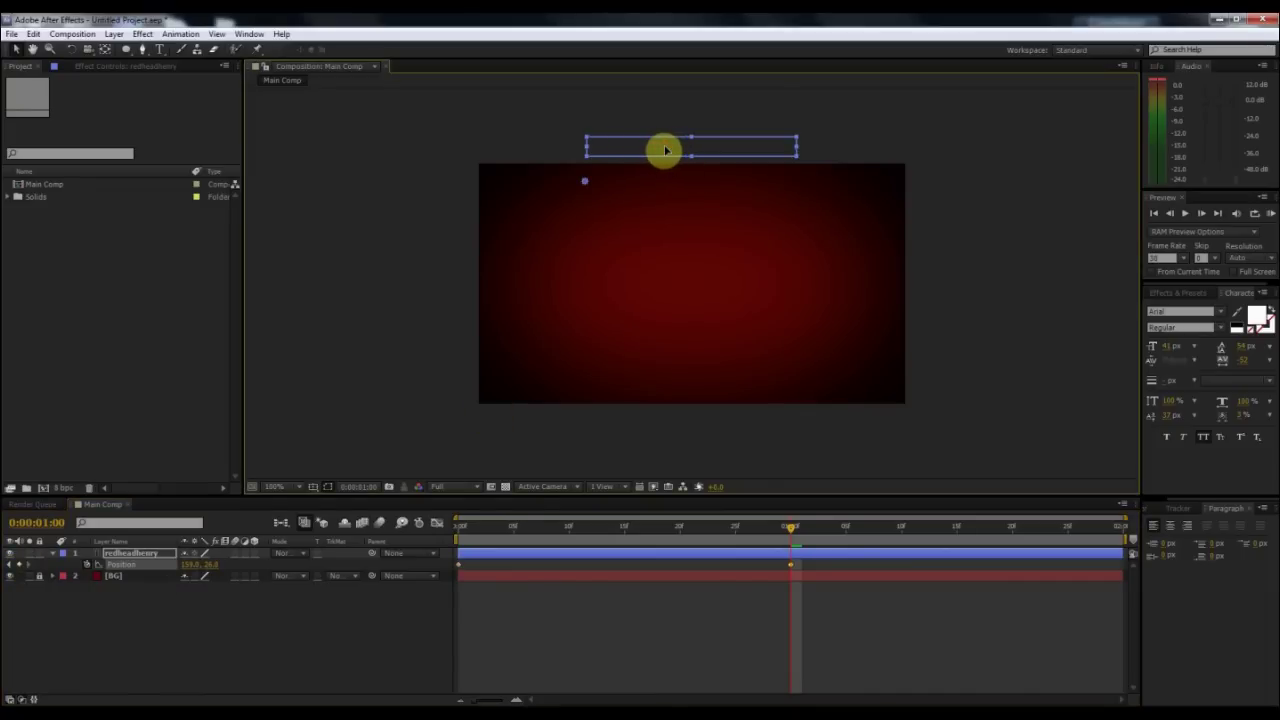
pyautogui.moveTo(667, 150); pyautogui.dragTo(665, 428)
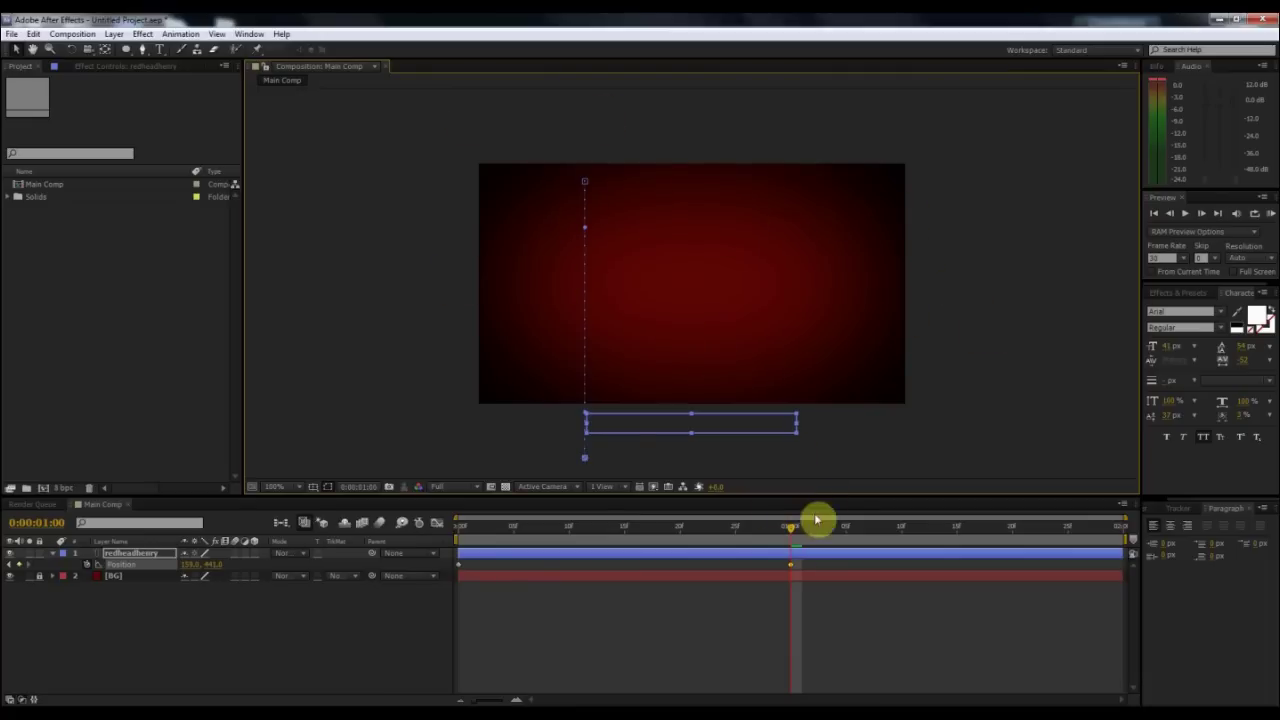
pyautogui.moveTo(793, 533); pyautogui.dragTo(437, 574)
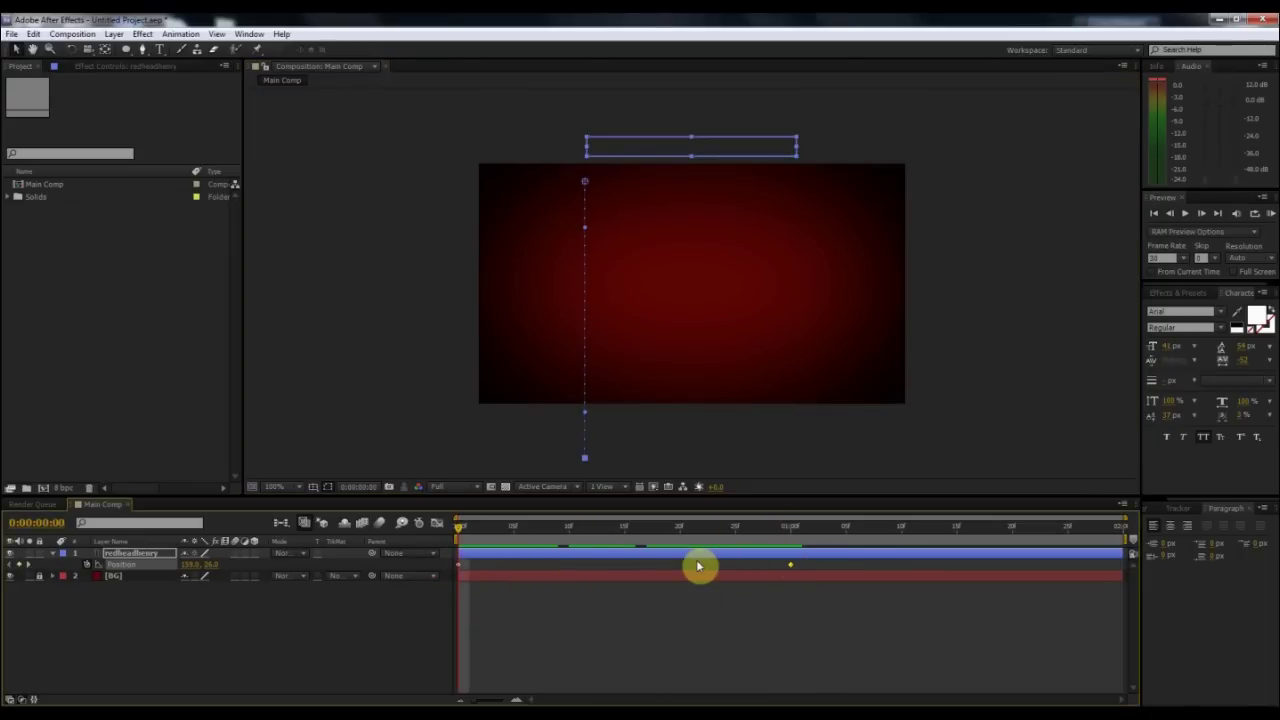
# Step: Set the current time to 0:00:01:00, stepping frame by frame to reach it exactly
pyautogui.click(777, 534)
pyautogui.press('pageup')
pyautogui.press('pageup')
pyautogui.press('pageup')
pyautogui.press('pageup')
pyautogui.press('pageup')
pyautogui.press('pageup')
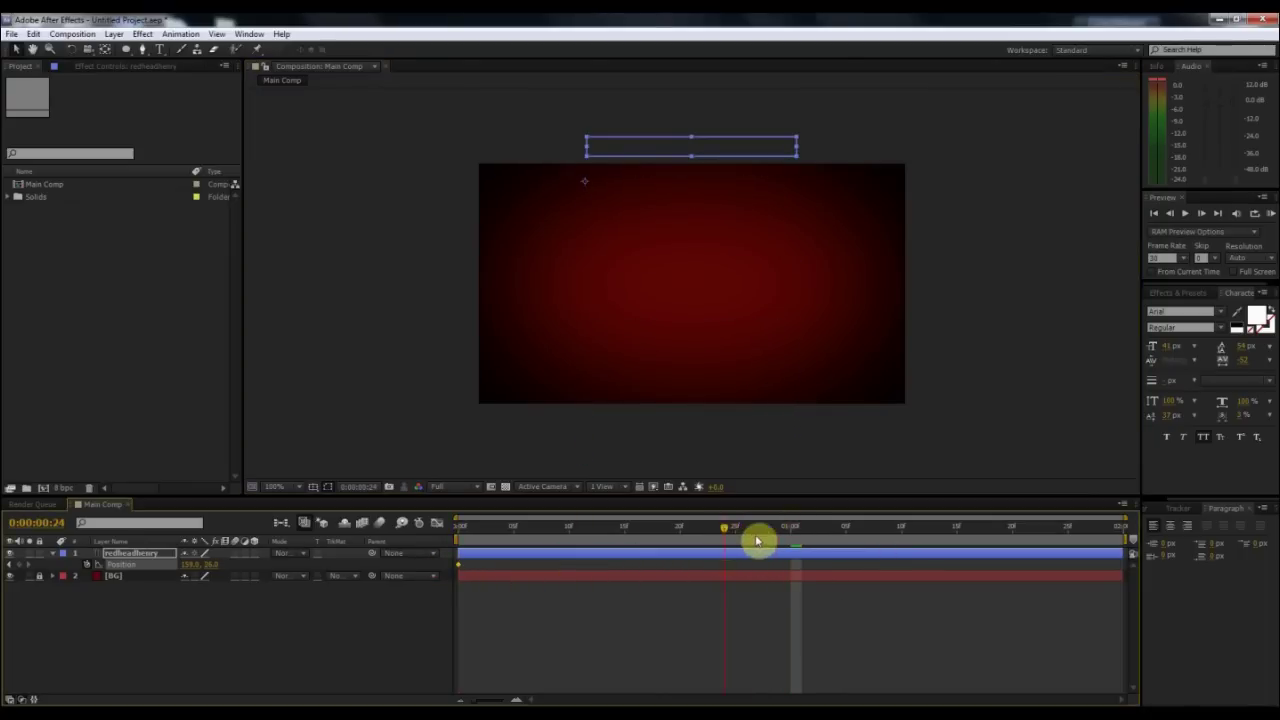
pyautogui.press('pagedown')
pyautogui.press('pagedown')
pyautogui.press('pagedown')
pyautogui.press('pagedown')
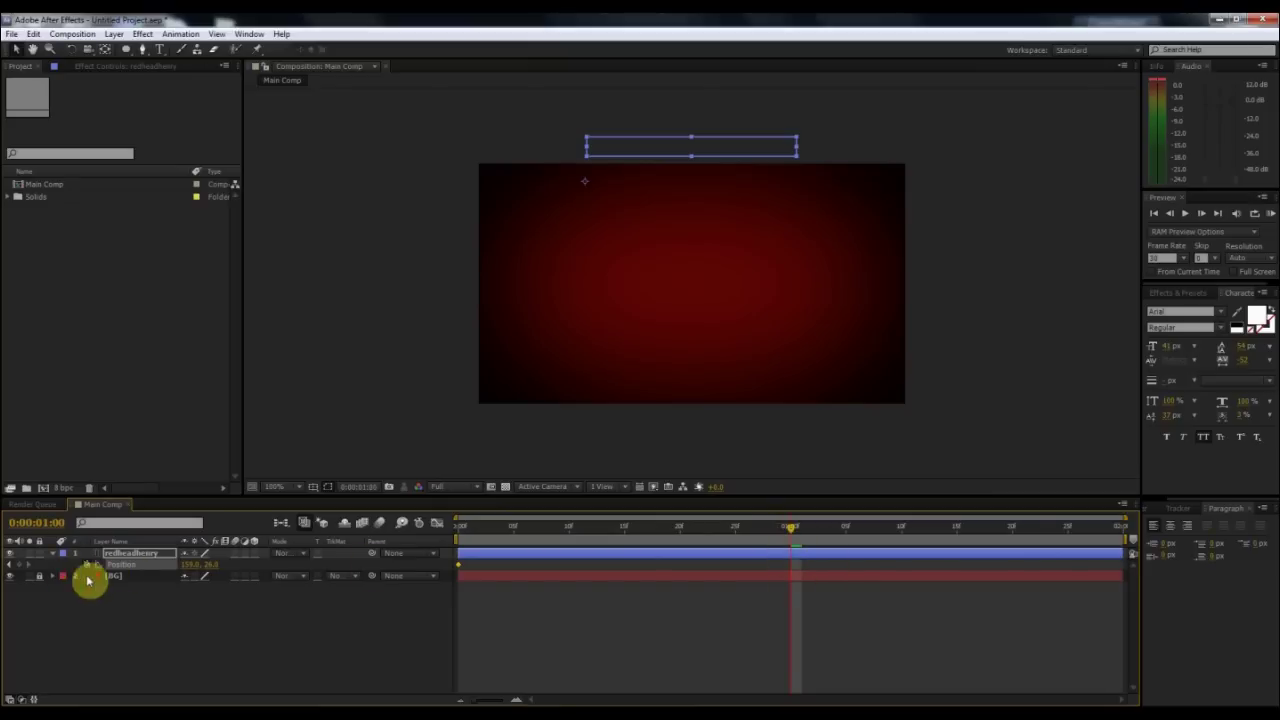
# Step: Try moving the title straight down below the frame at 0:00:01:00 without adding a keyframe first, and undo the move
pyautogui.click(642, 150)
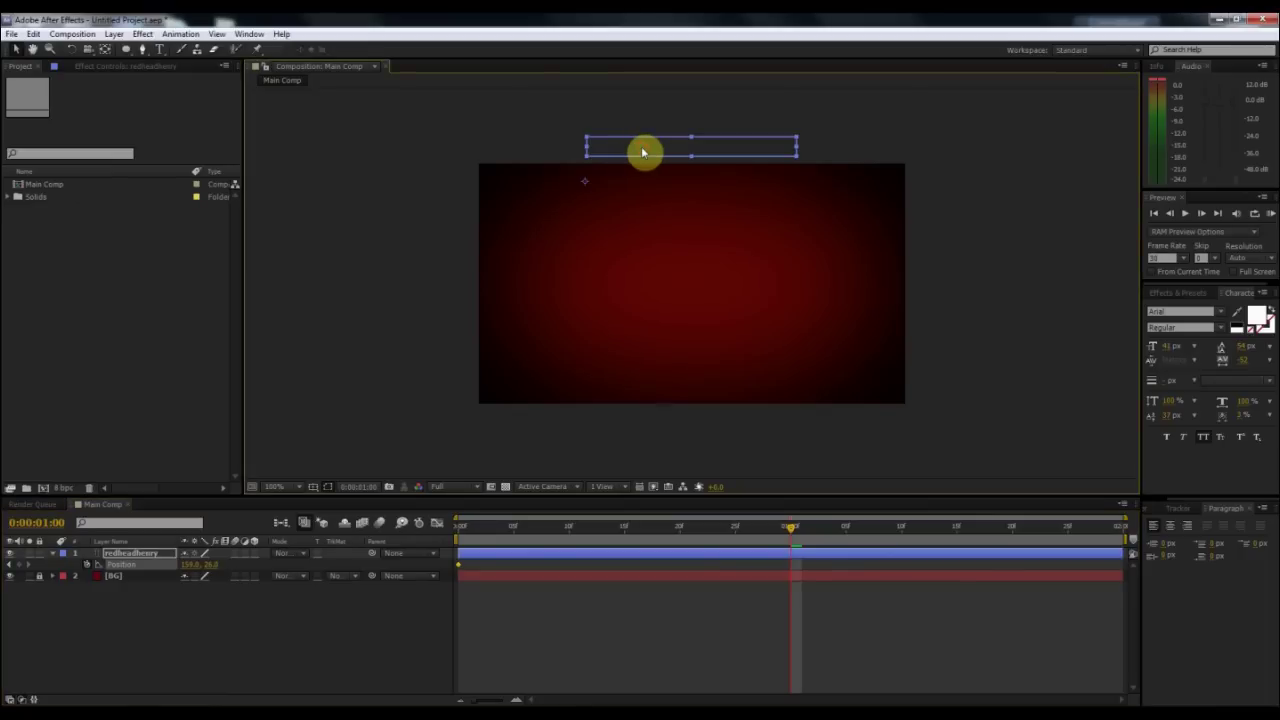
pyautogui.click(656, 150)
pyautogui.click(657, 154)
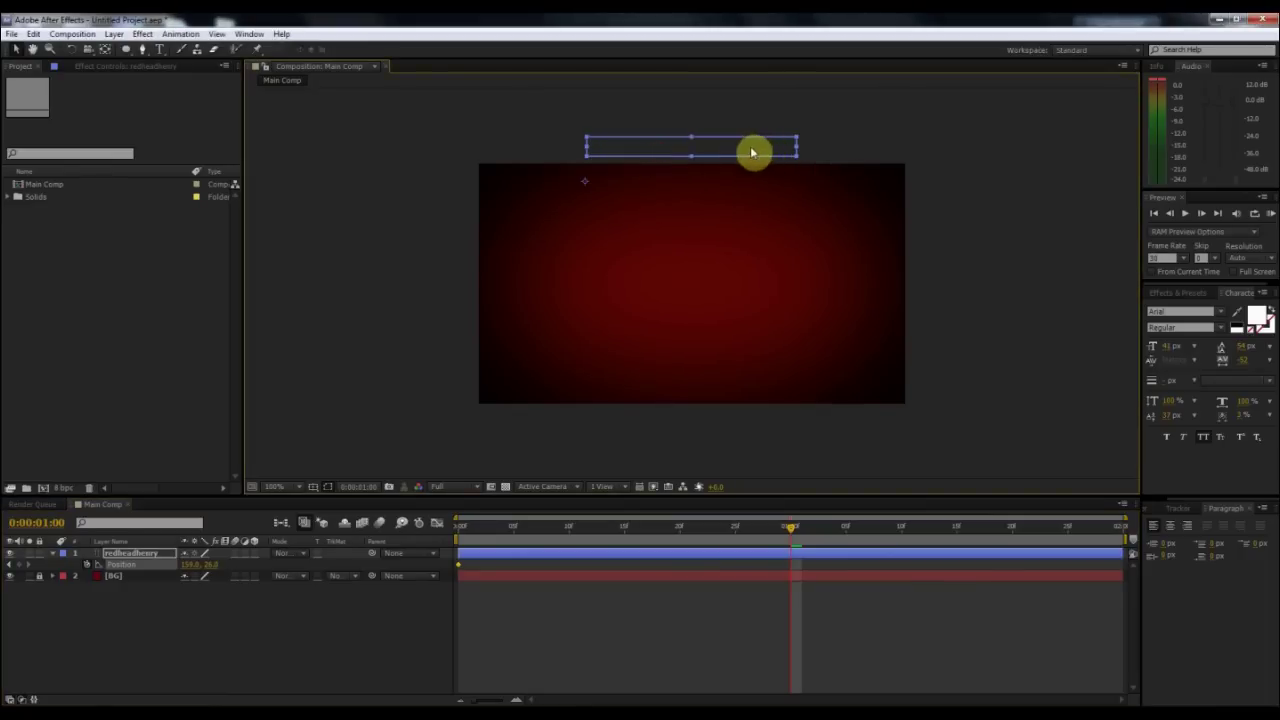
pyautogui.moveTo(750, 173); pyautogui.dragTo(748, 434)
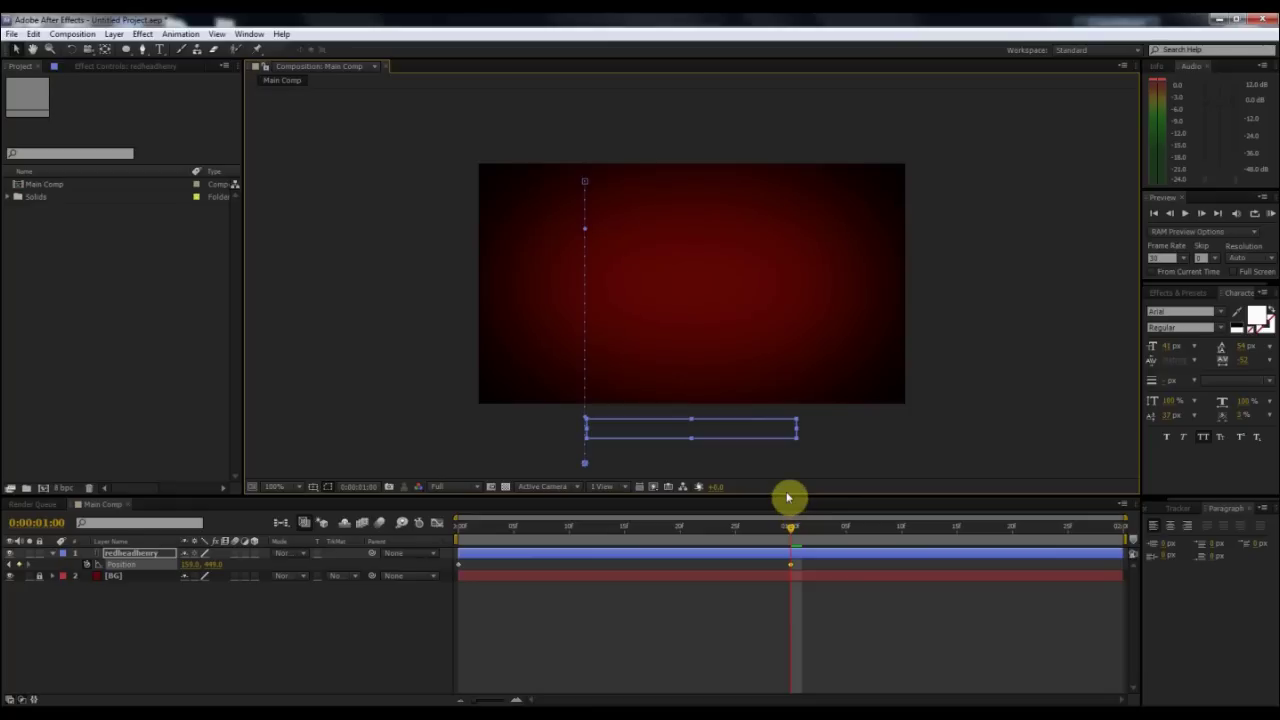
pyautogui.hotkey('ctrl', 'z')
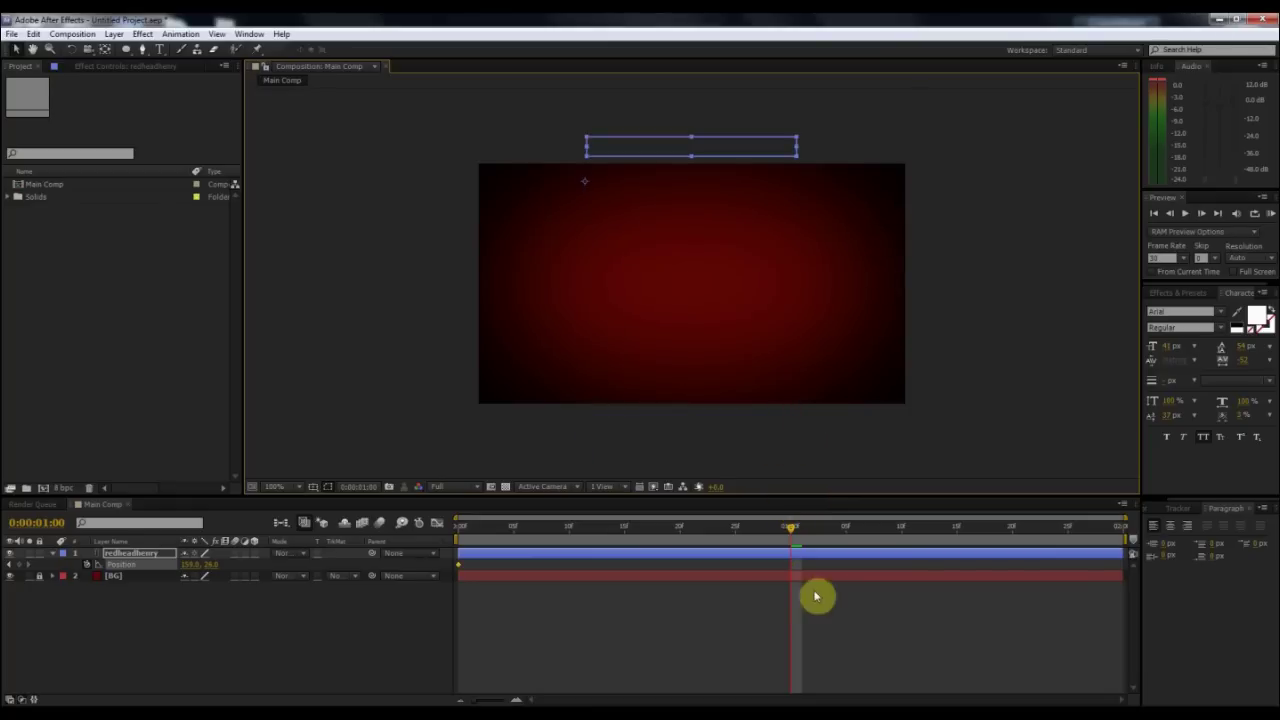
# Step: Reselect the title and raise its vertical Position value to about 435 at 0:00:01:00, placing it below the frame
pyautogui.click(662, 302)
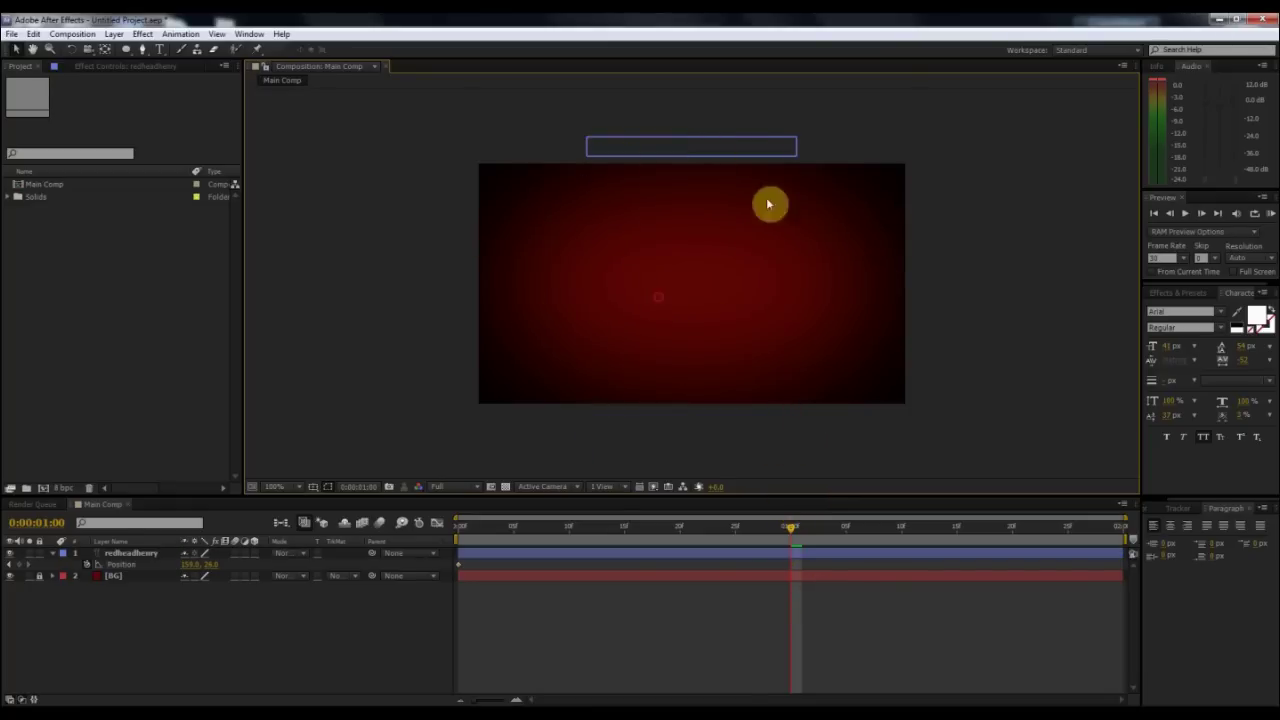
pyautogui.click(657, 156)
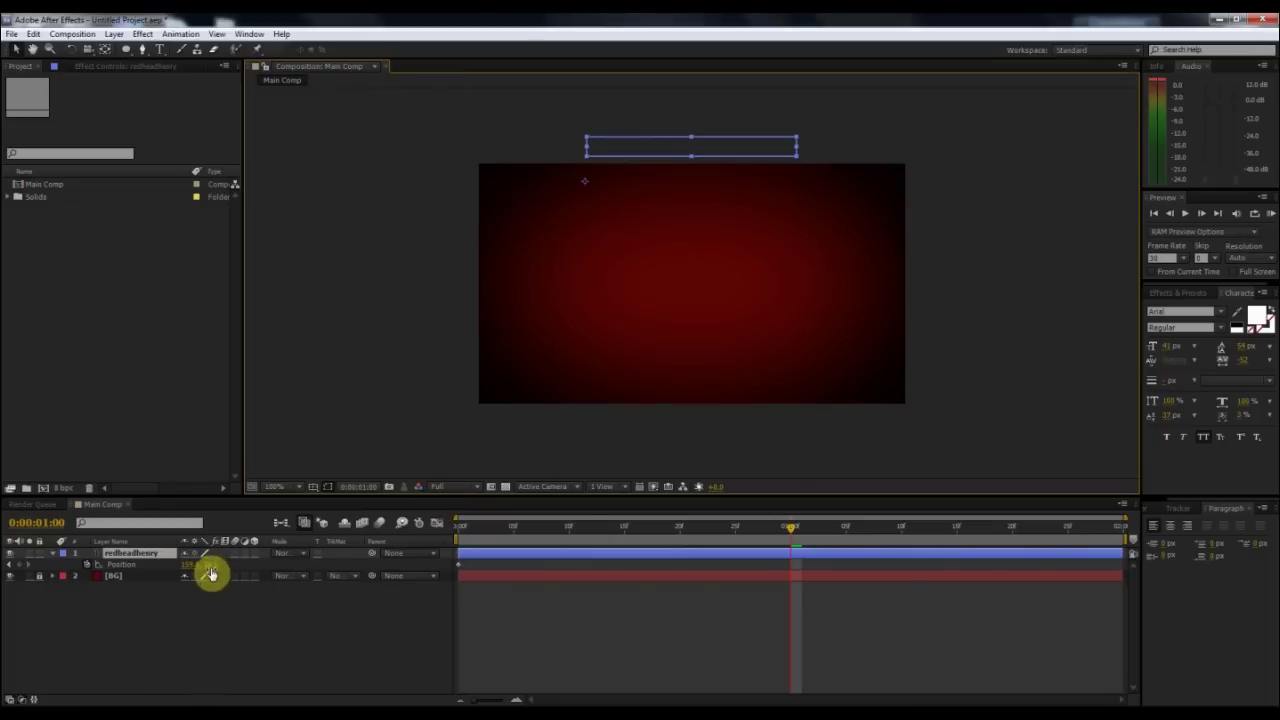
pyautogui.moveTo(210, 572); pyautogui.dragTo(449, 586)
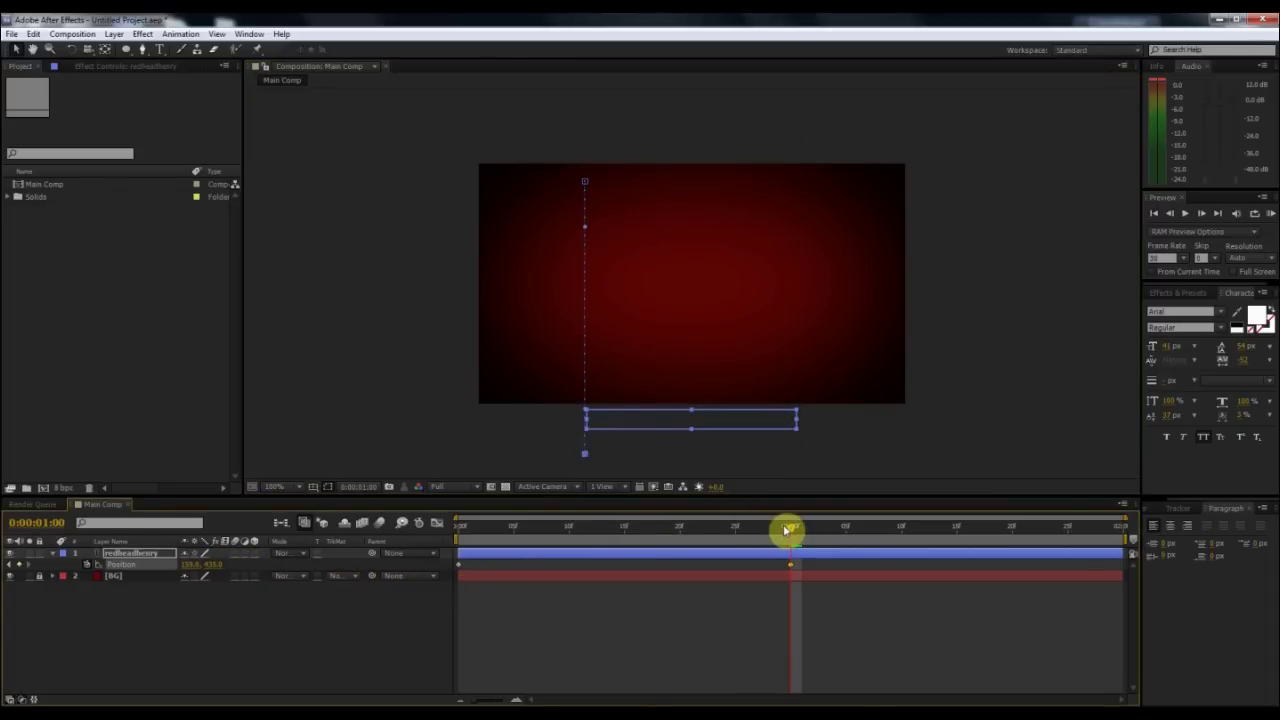
# Step: Scrub through the title's downward motion in the timeline and play it back with a RAM preview
pyautogui.moveTo(787, 530)
pyautogui.mouseDown()
pyautogui.moveTo(449, 563)
pyautogui.moveTo(773, 560)
pyautogui.moveTo(786, 563)
pyautogui.moveTo(591, 563)
pyautogui.moveTo(790, 573)
pyautogui.moveTo(763, 528)
pyautogui.moveTo(737, 534)
pyautogui.moveTo(805, 547)
pyautogui.mouseUp()
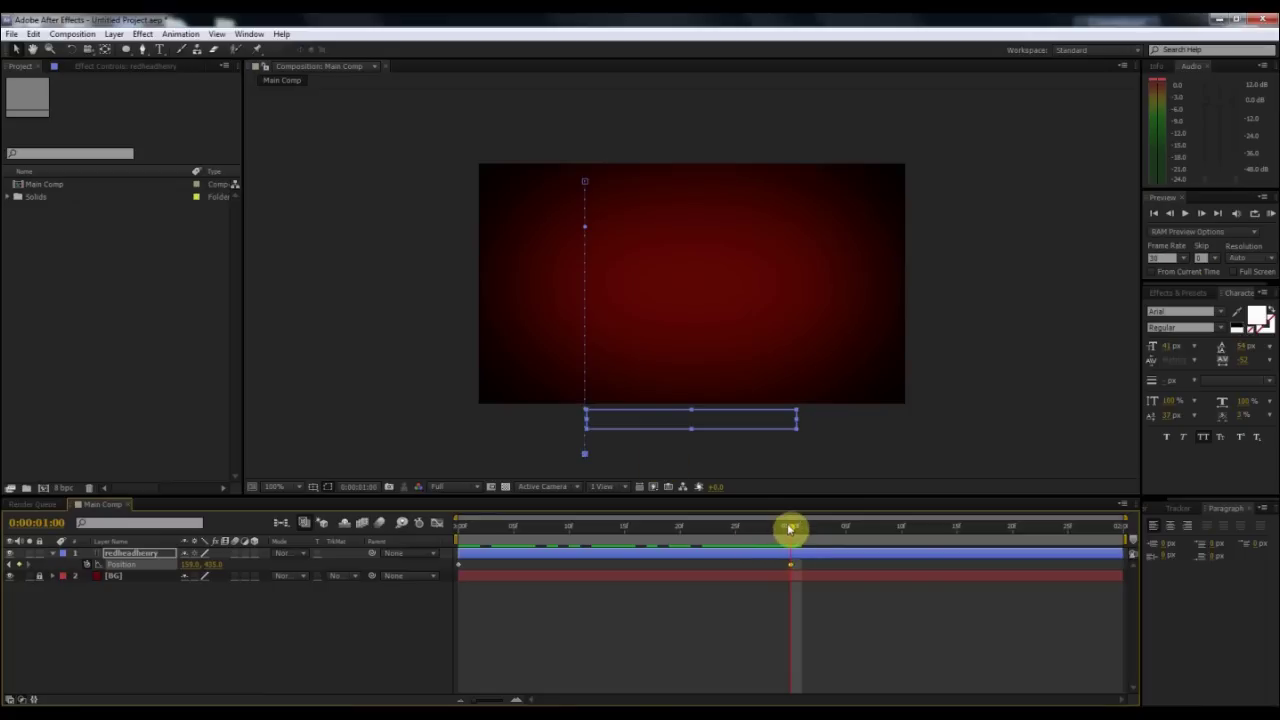
pyautogui.moveTo(790, 530); pyautogui.dragTo(537, 579)
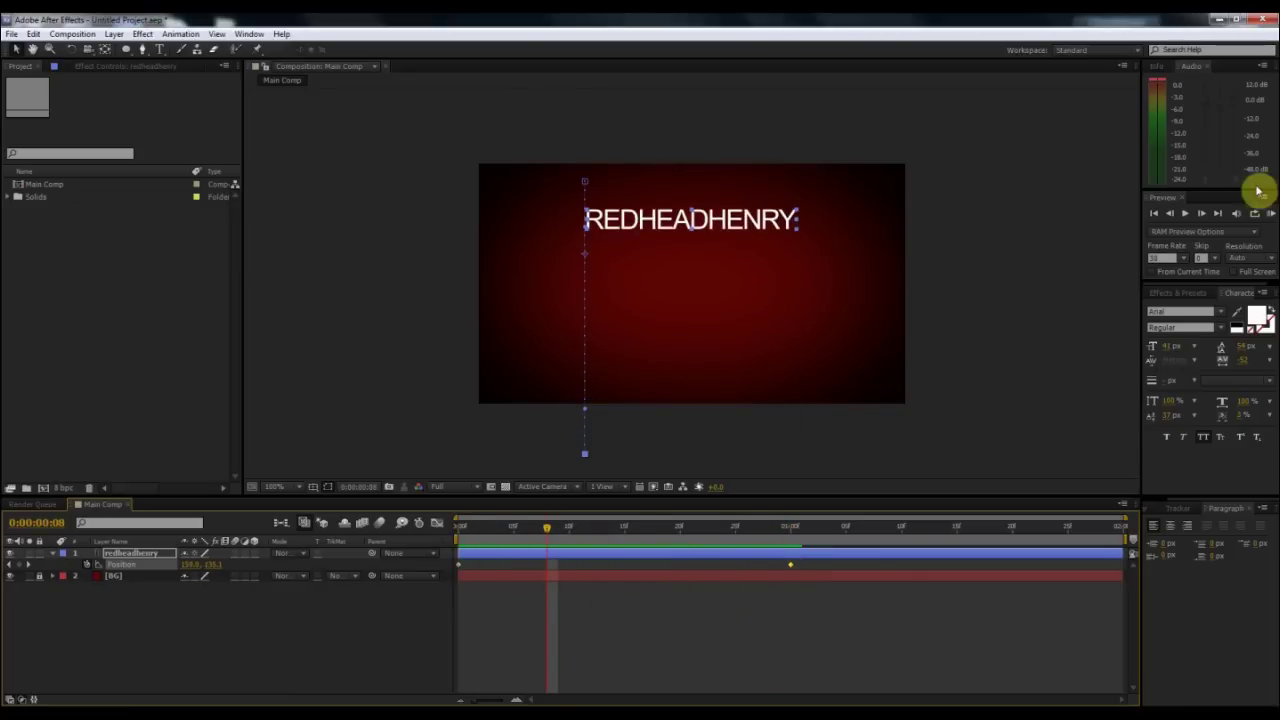
pyautogui.click(1162, 201)
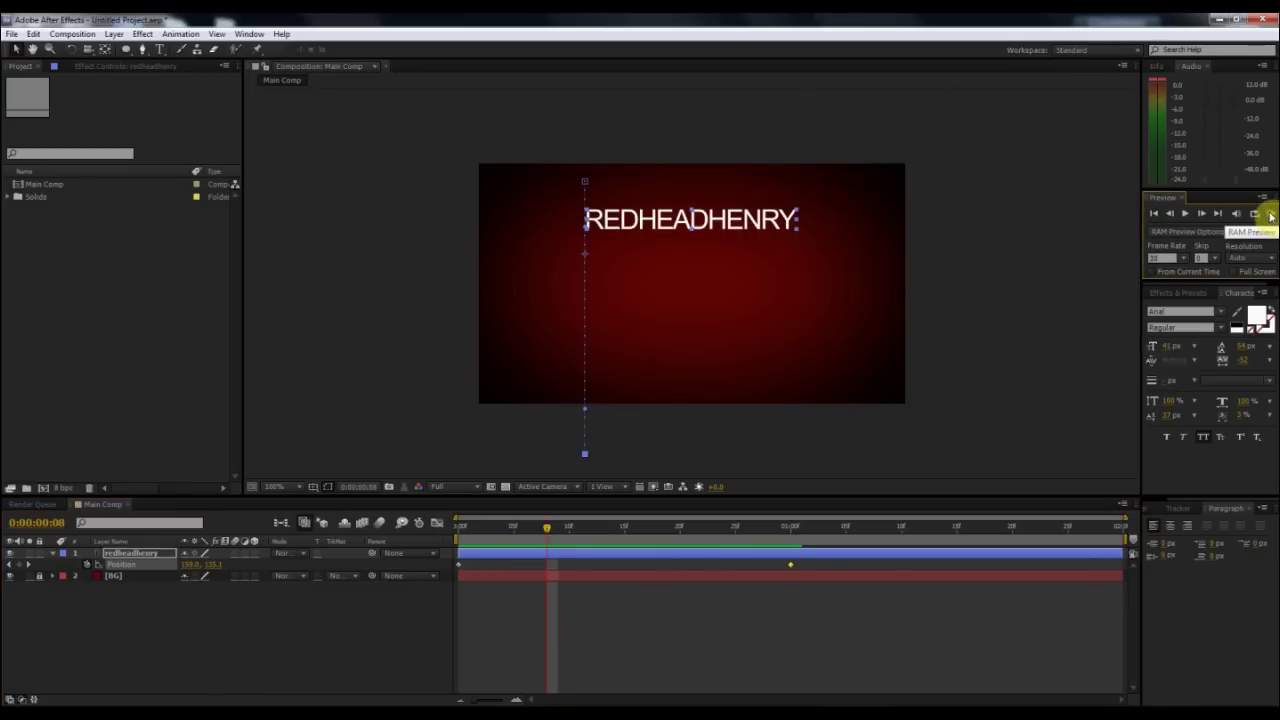
pyautogui.click(1271, 216)
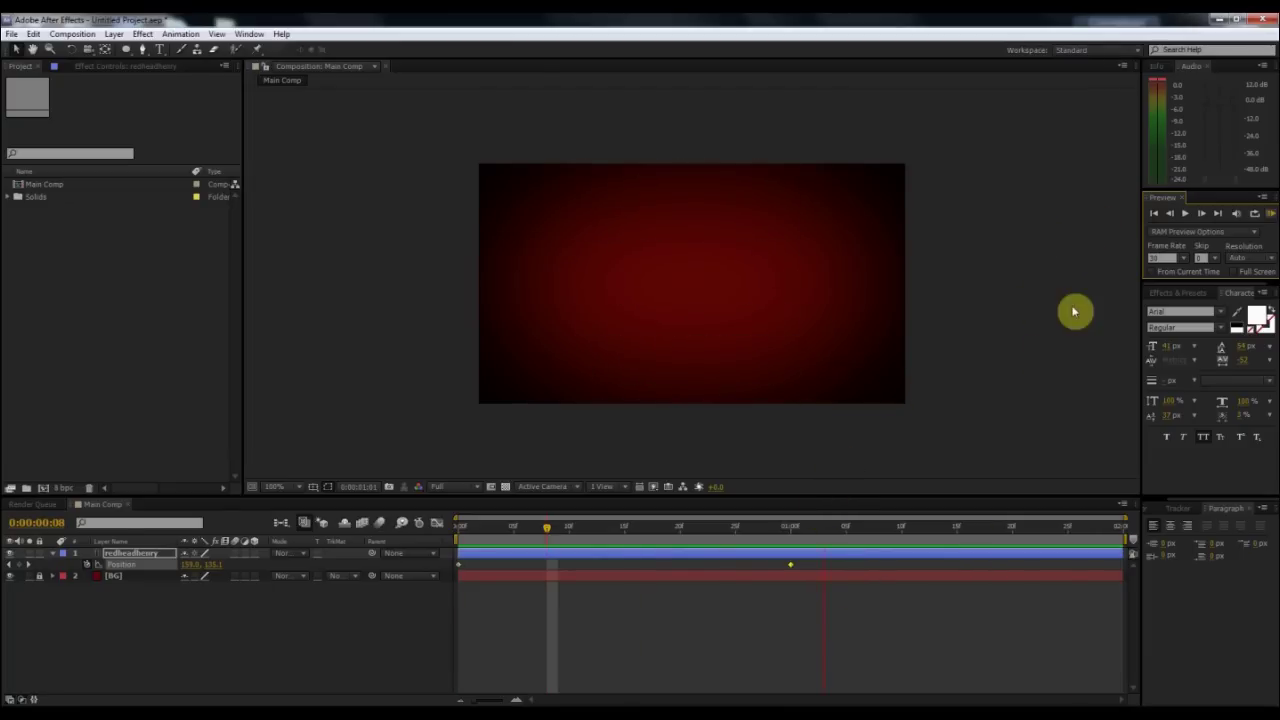
pyautogui.press('space')
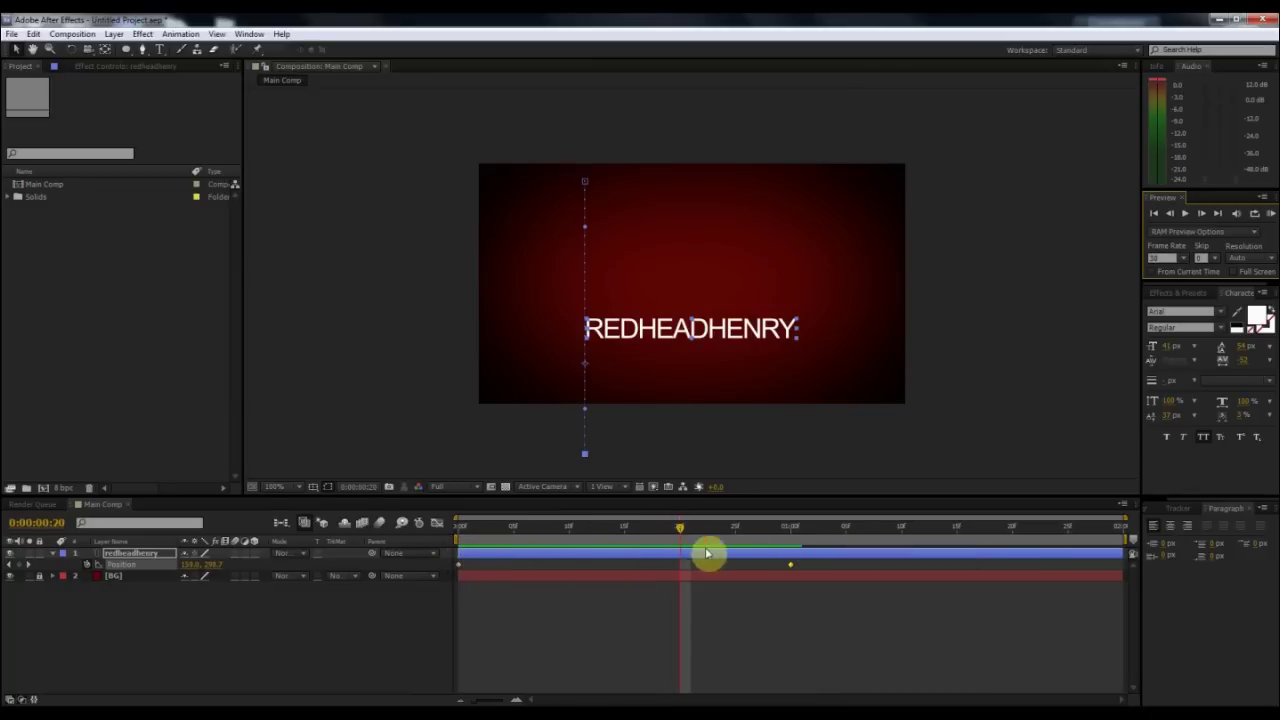
pyautogui.moveTo(690, 529); pyautogui.dragTo(580, 549)
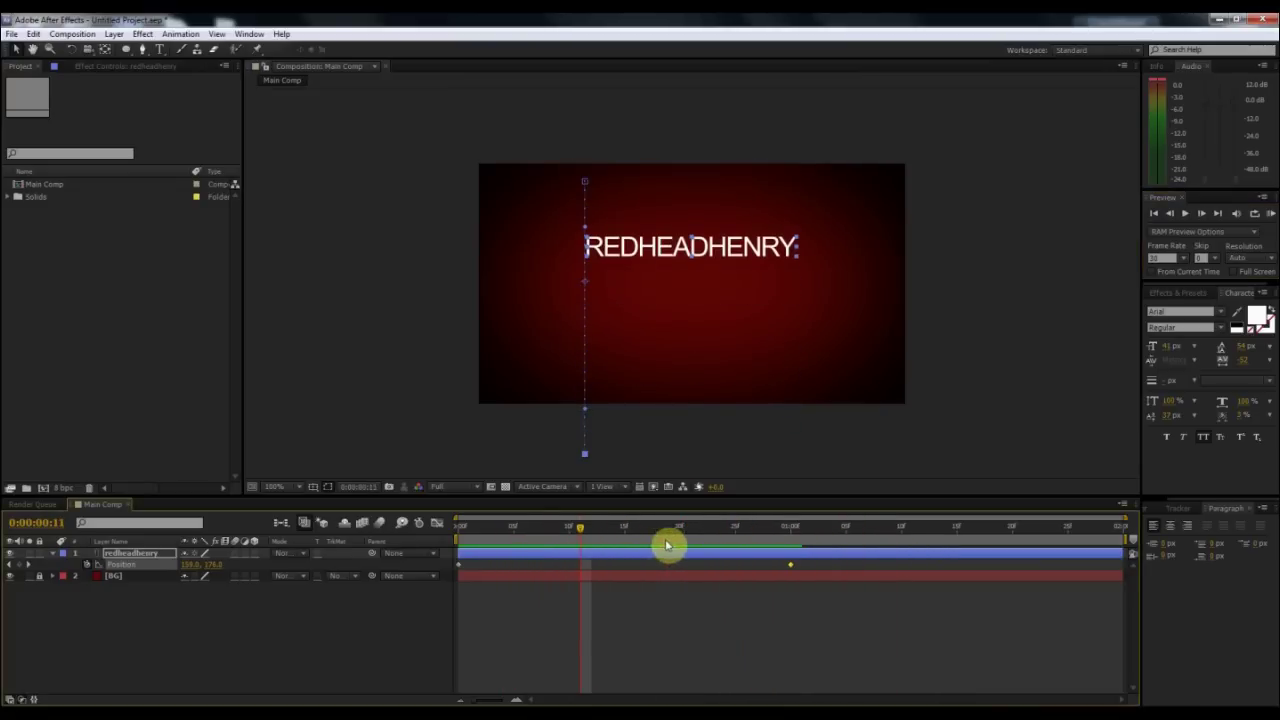
pyautogui.click(1106, 538)
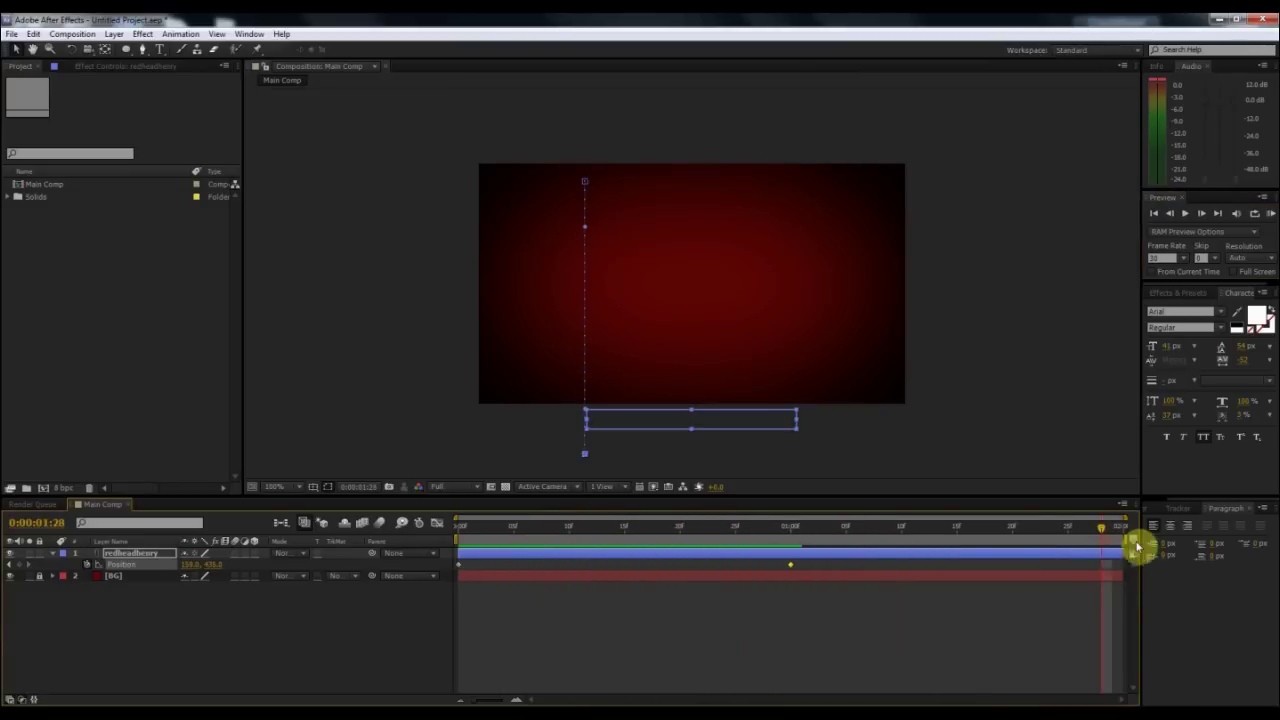
# Step: Trim the end of the work area to 0:00:01:00 and RAM preview the shortened range
pyautogui.moveTo(1102, 540); pyautogui.dragTo(956, 540)
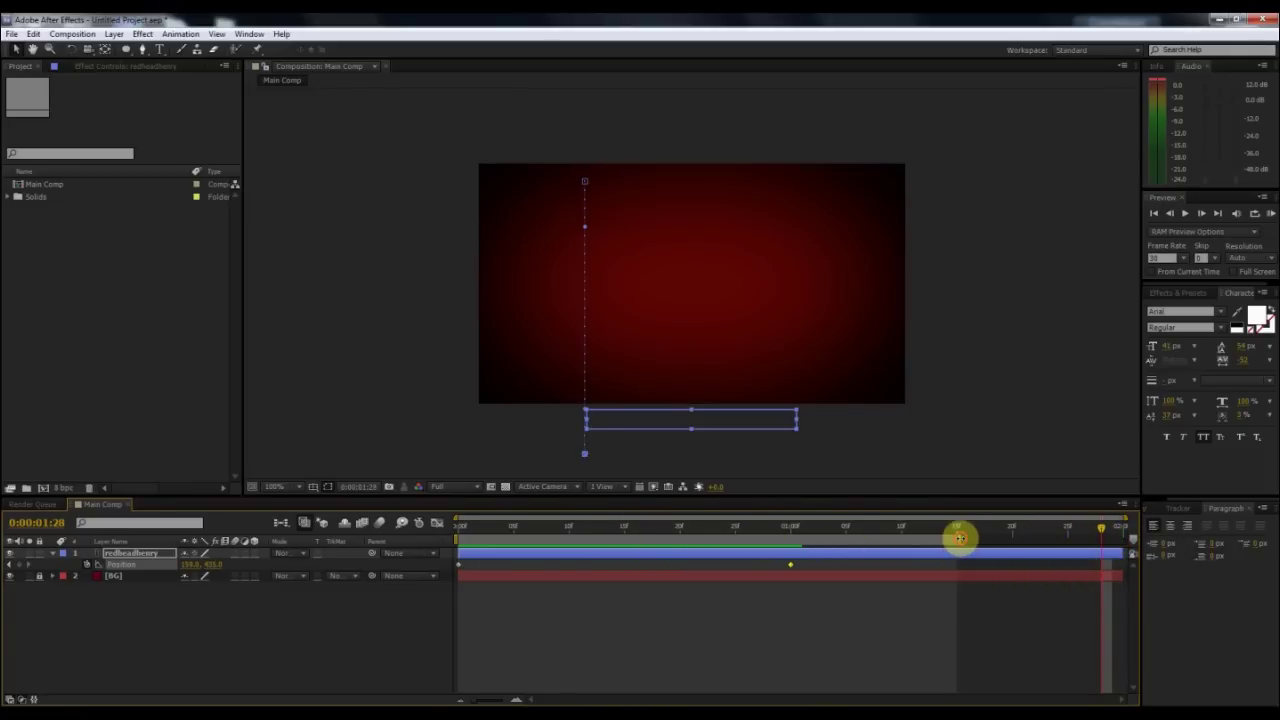
pyautogui.moveTo(955, 540); pyautogui.dragTo(857, 530)
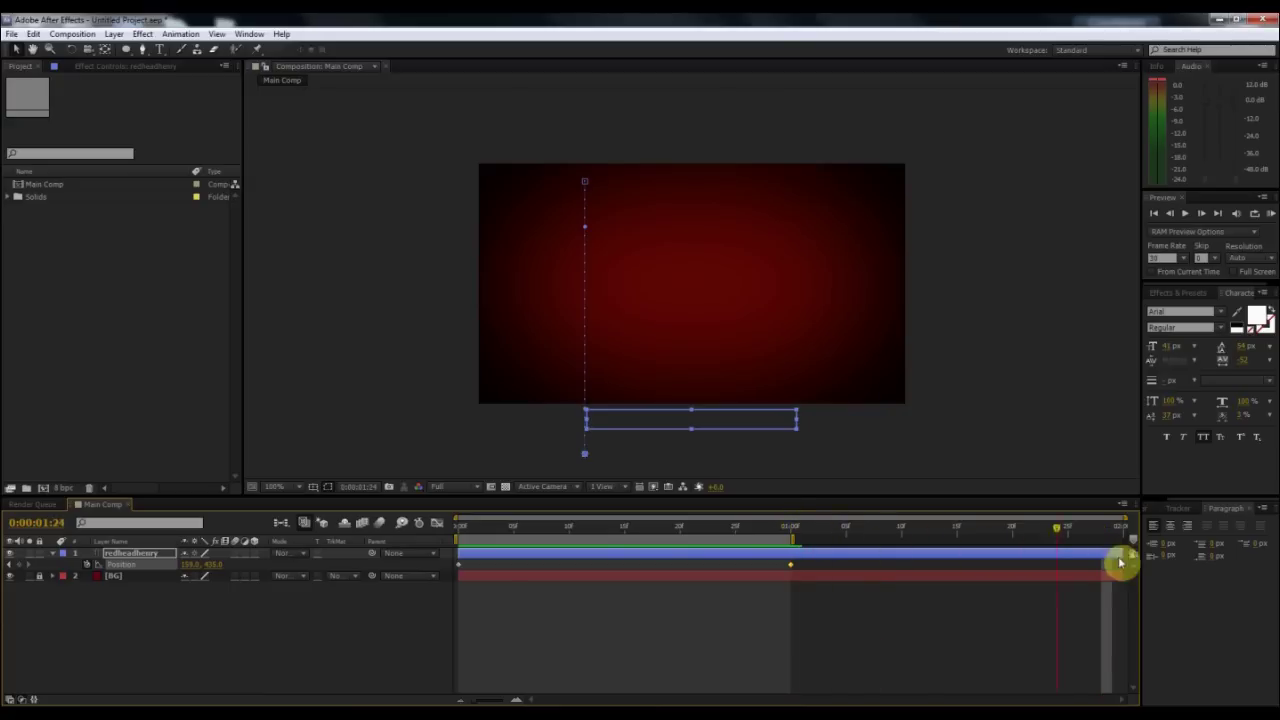
pyautogui.press('space')
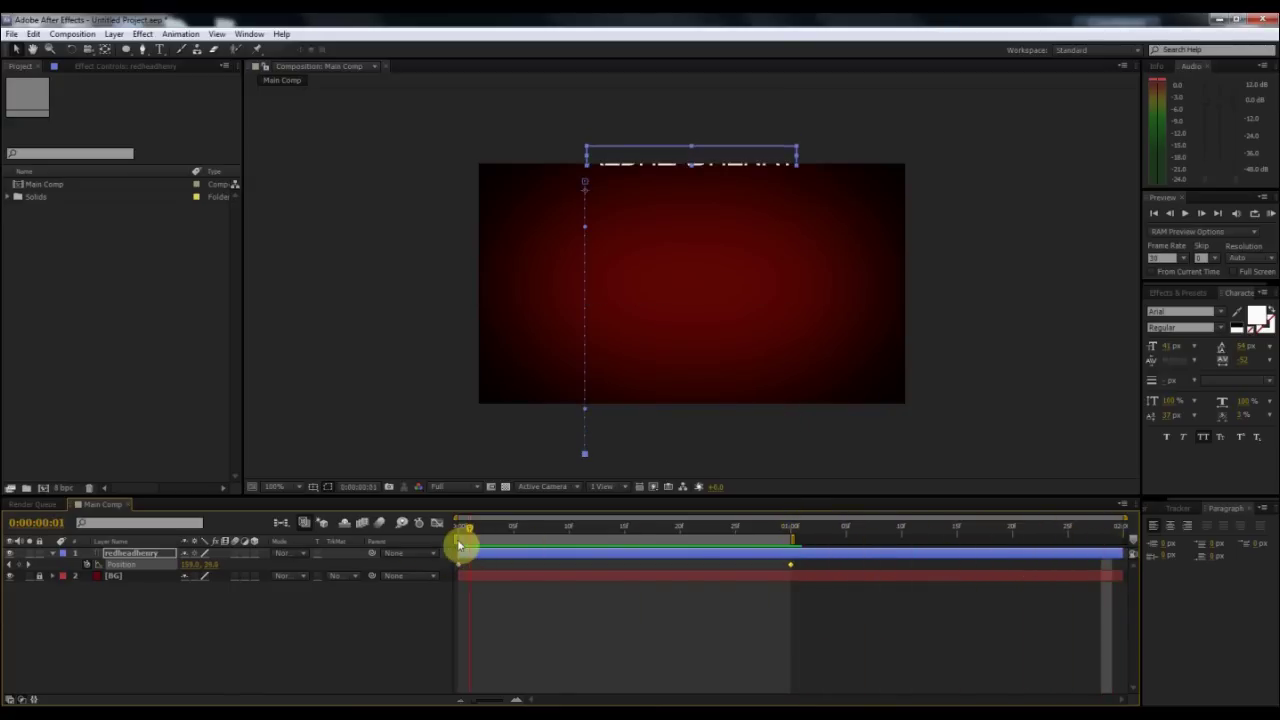
pyautogui.moveTo(478, 546); pyautogui.dragTo(1176, 589)
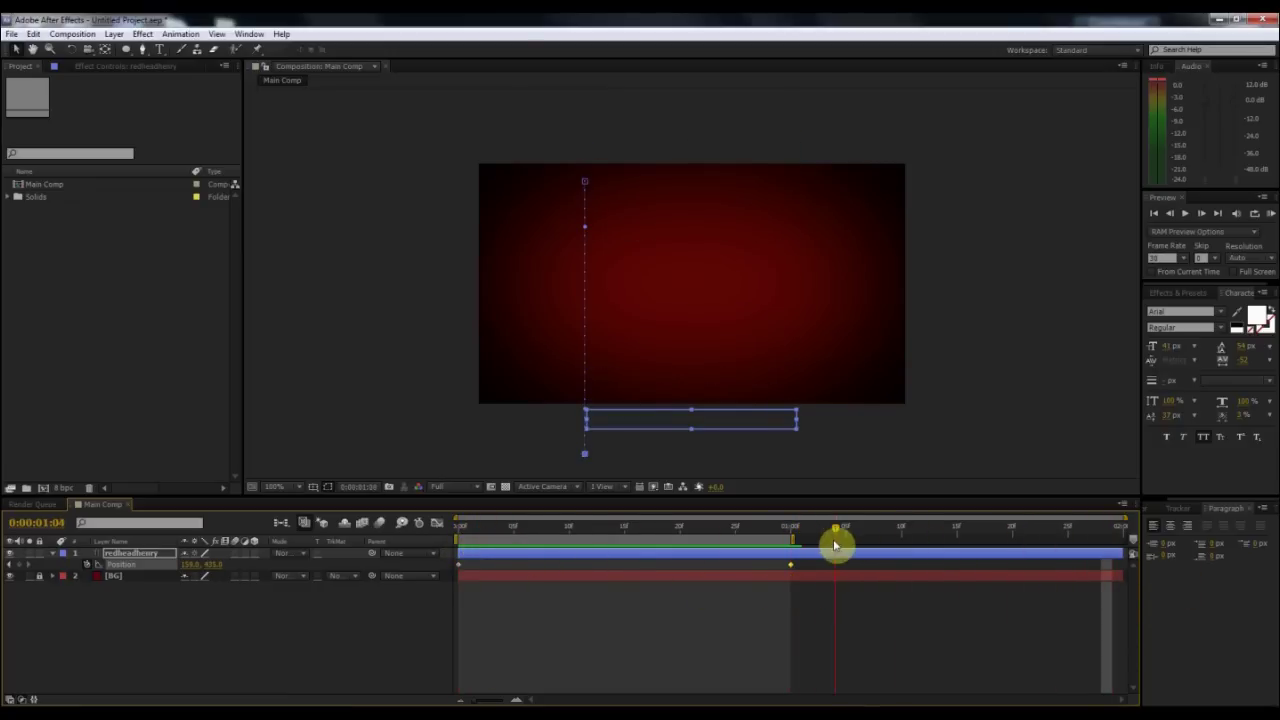
pyautogui.click(801, 530)
pyautogui.moveTo(780, 545); pyautogui.dragTo(458, 549)
pyautogui.moveTo(757, 540); pyautogui.dragTo(696, 540)
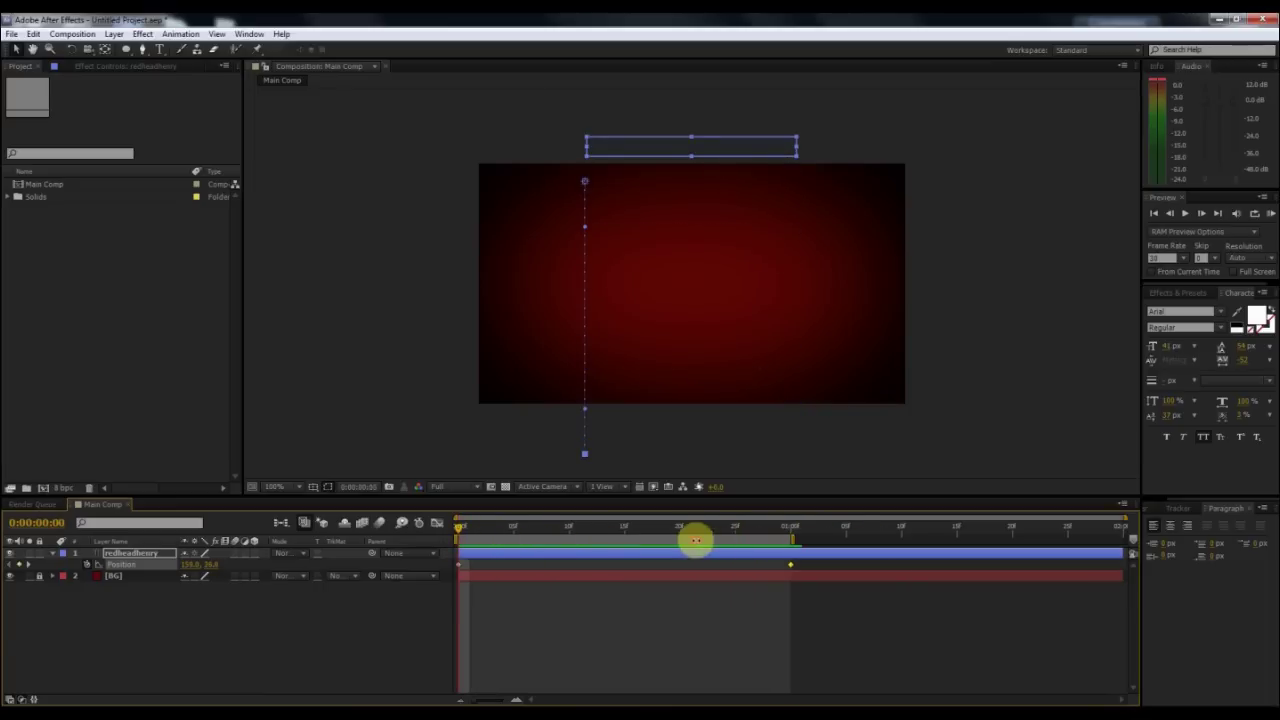
pyautogui.moveTo(808, 538)
pyautogui.mouseDown()
pyautogui.moveTo(874, 540)
pyautogui.moveTo(779, 543)
pyautogui.moveTo(866, 543)
pyautogui.moveTo(795, 552)
pyautogui.mouseUp()
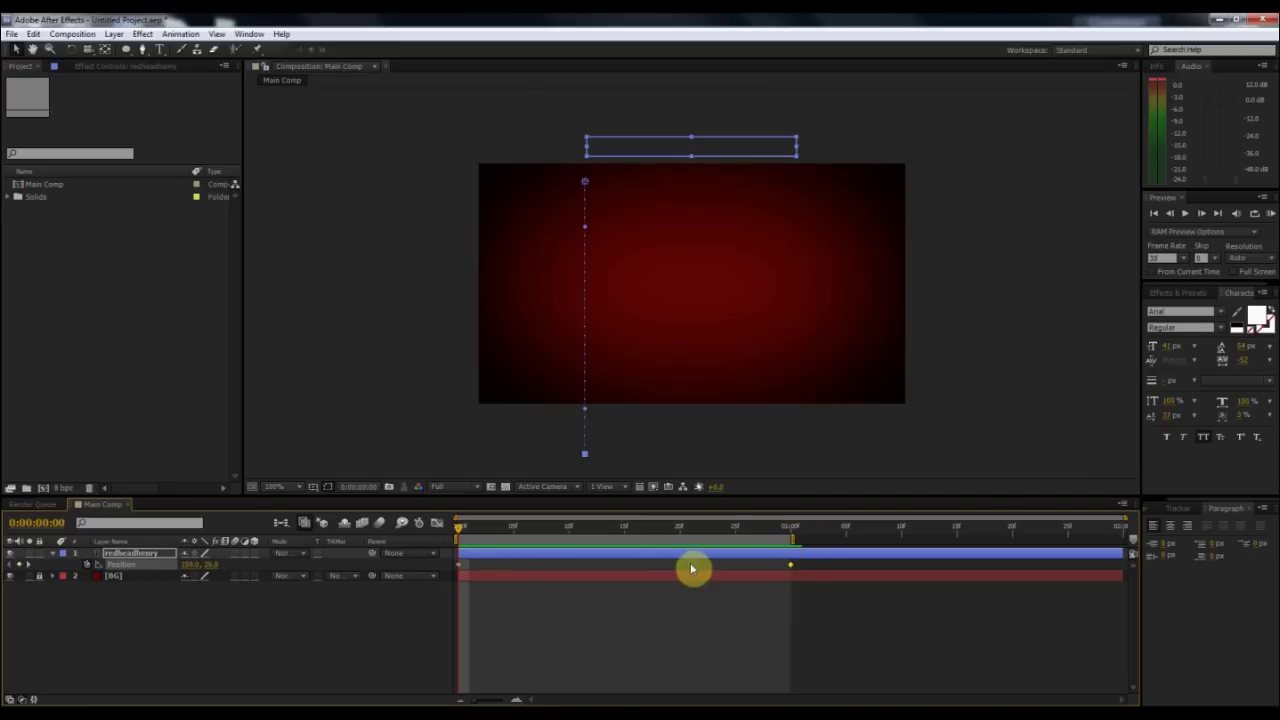
pyautogui.click(1270, 216)
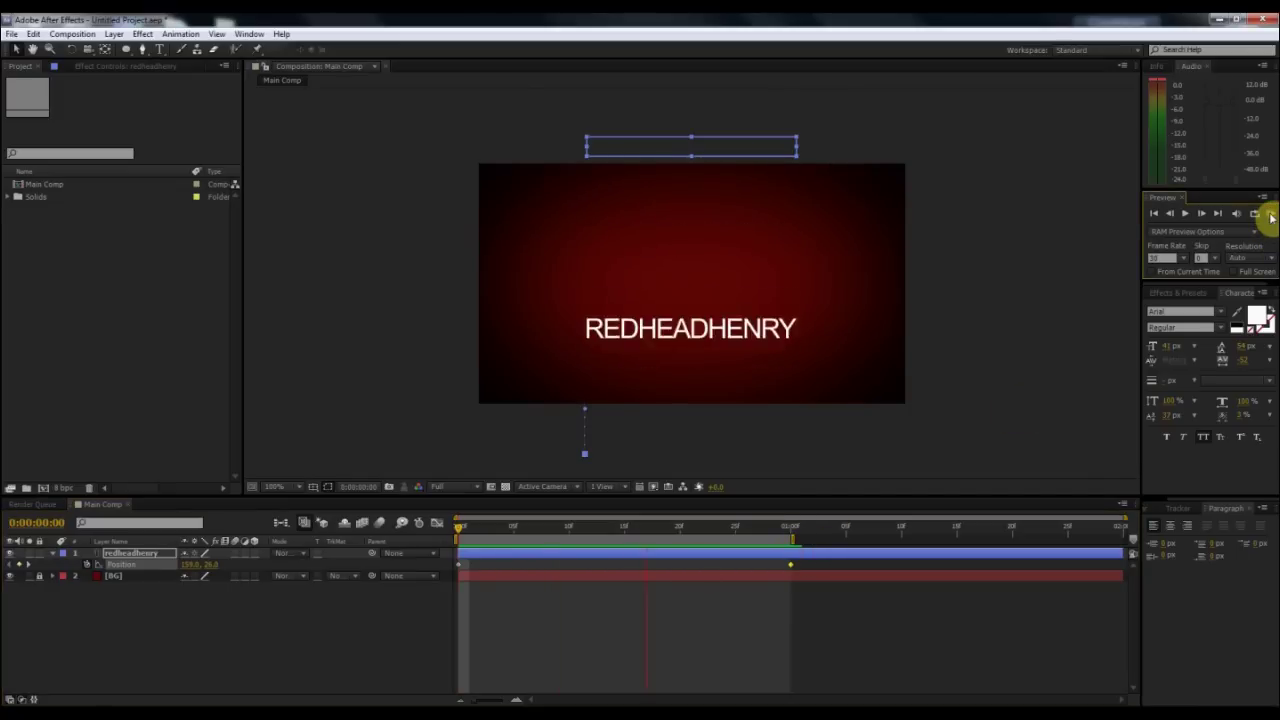
pyautogui.click(503, 545)
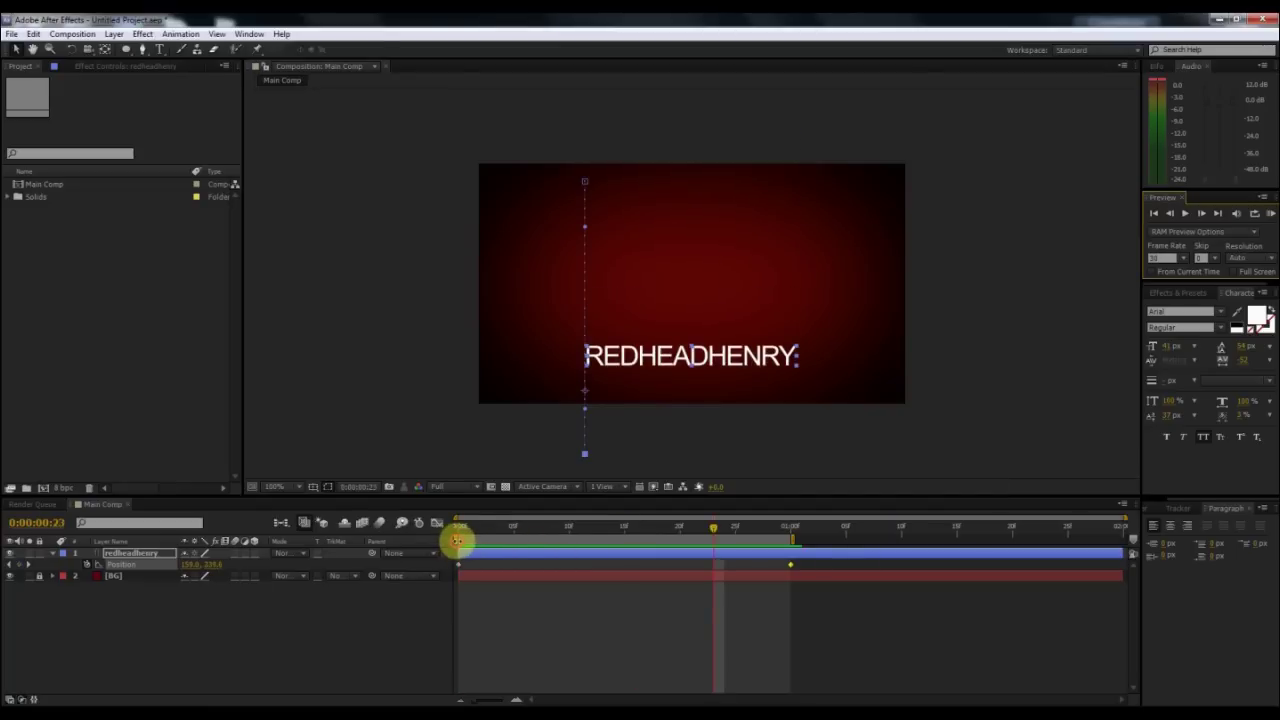
# Step: Try a RAM preview with the work area starting at 0:00:00:15, and extend the work area back to the full composition
pyautogui.moveTo(456, 540); pyautogui.dragTo(622, 541)
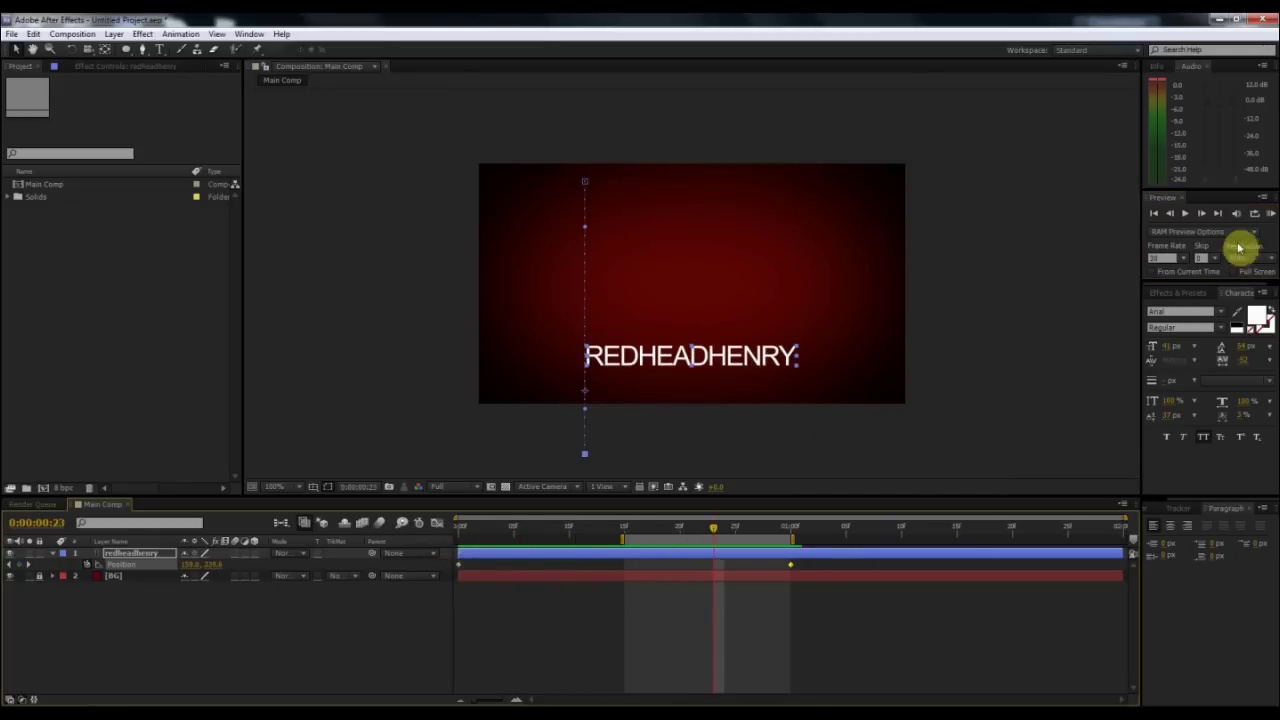
pyautogui.click(1270, 218)
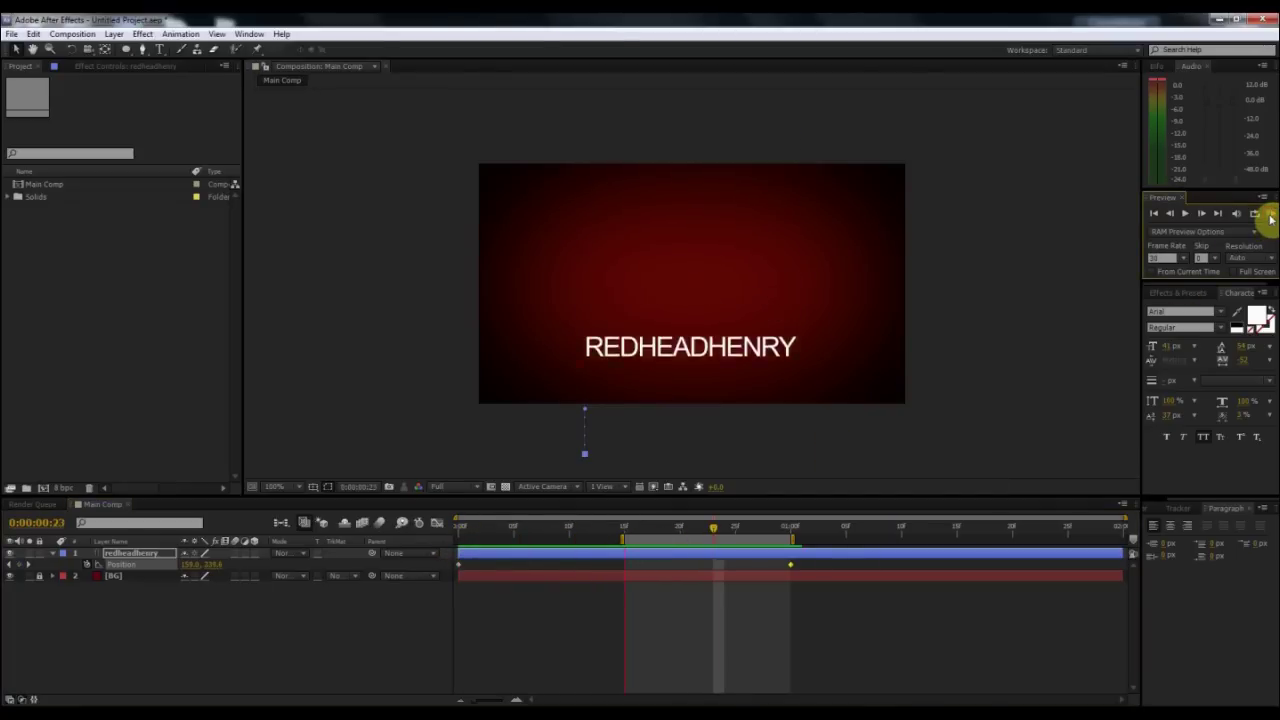
pyautogui.click(624, 540)
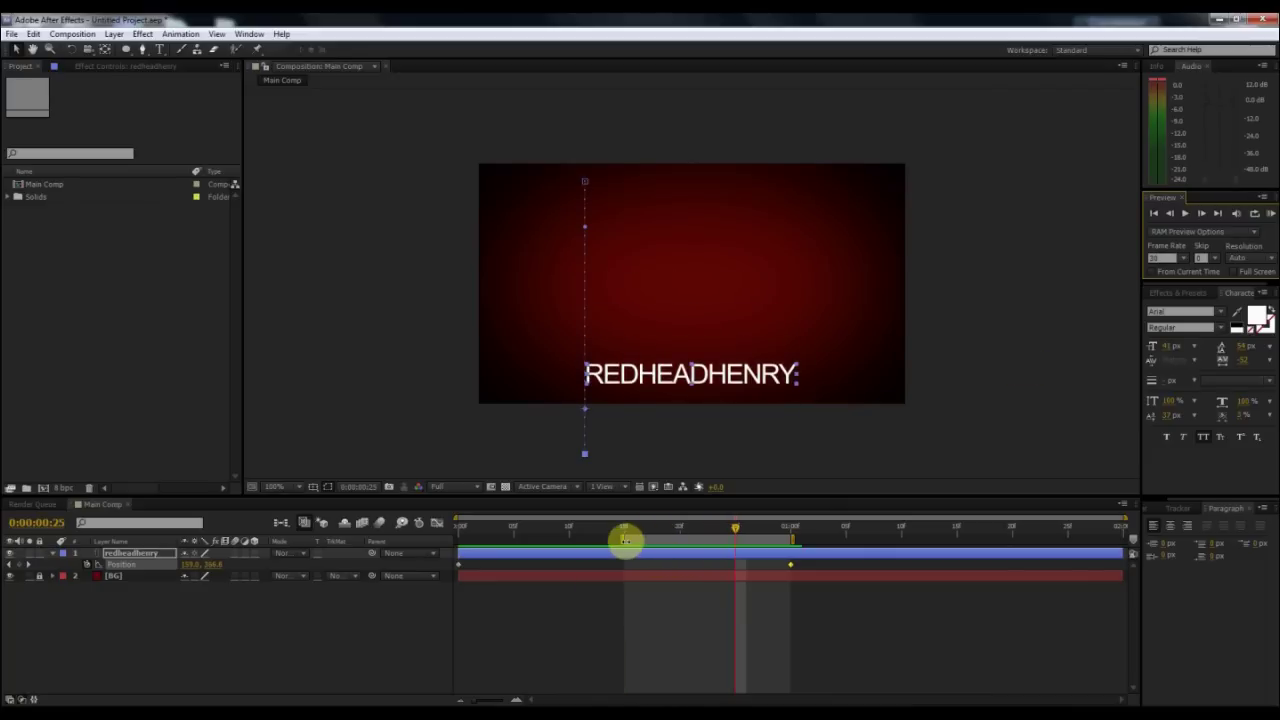
pyautogui.moveTo(622, 541); pyautogui.dragTo(449, 554)
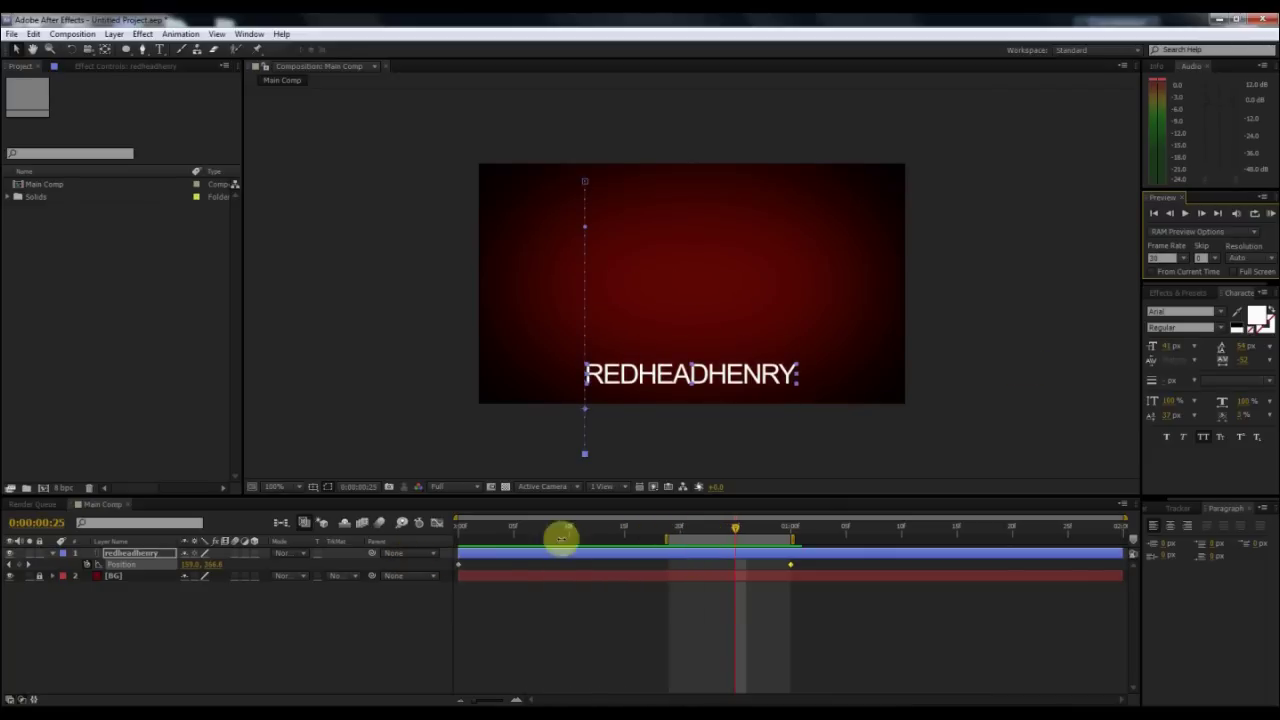
pyautogui.moveTo(797, 541); pyautogui.dragTo(1116, 553)
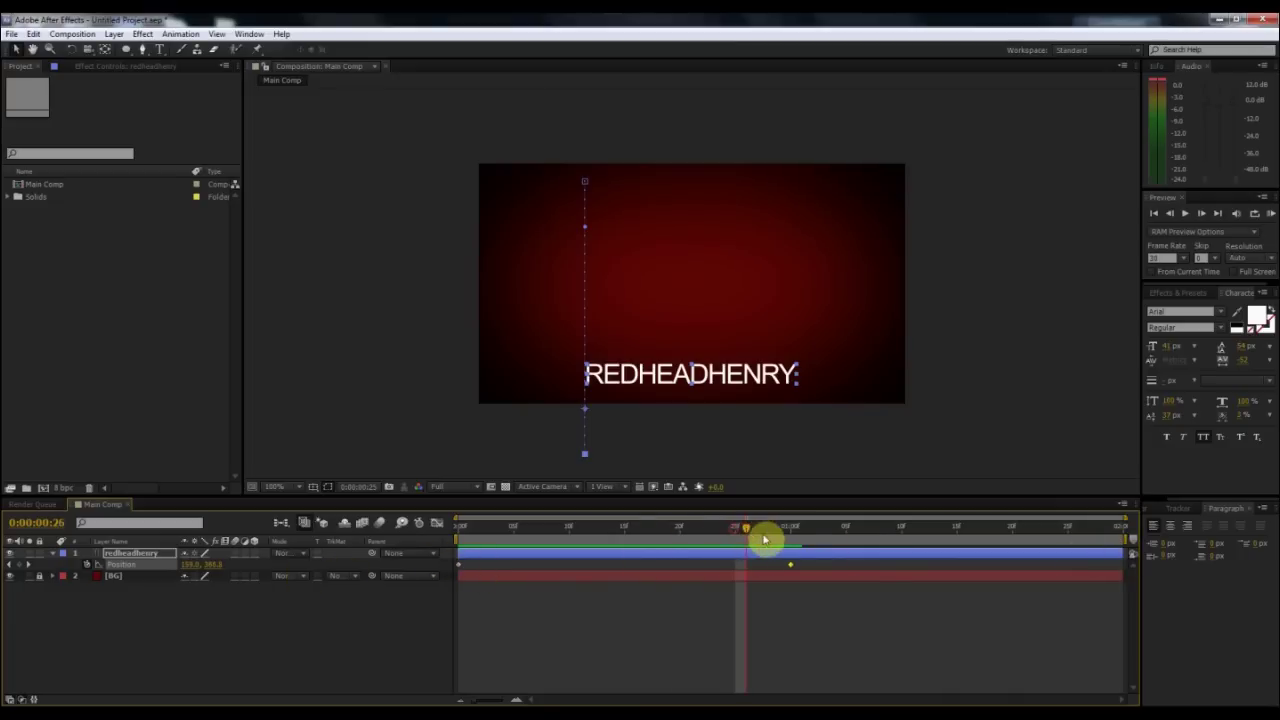
pyautogui.moveTo(765, 540); pyautogui.dragTo(611, 557)
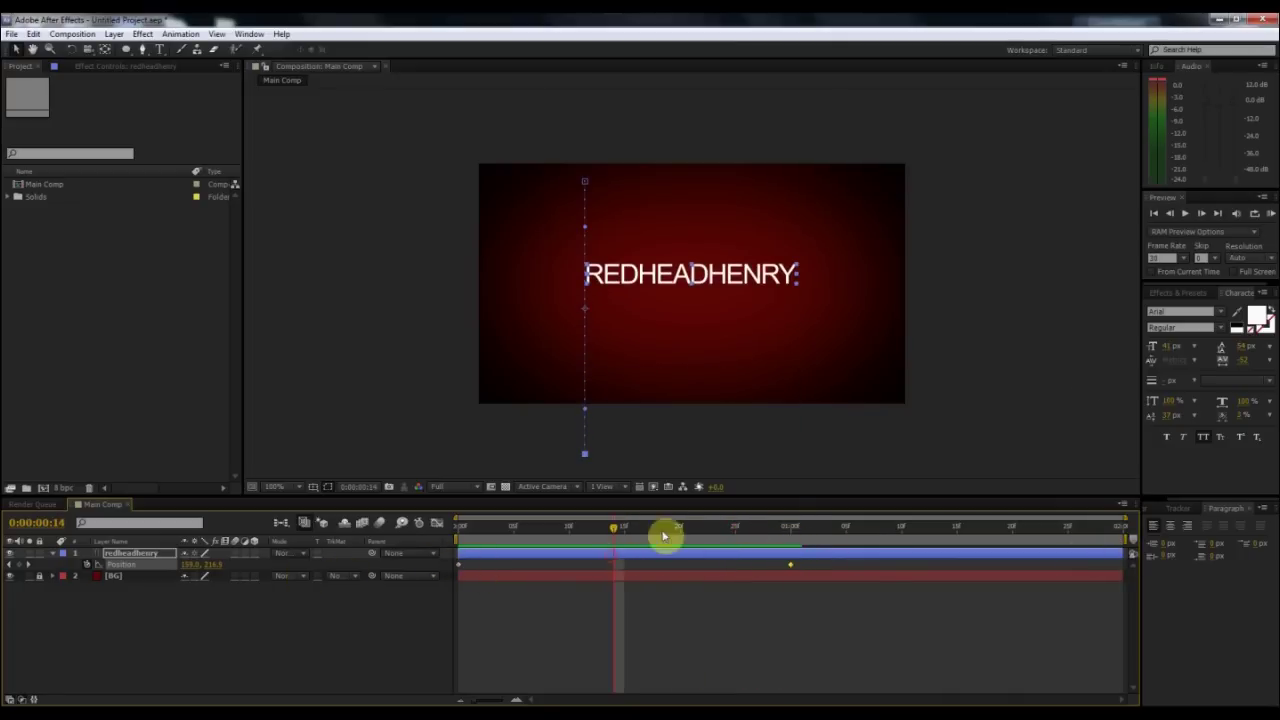
# Step: End the work area just past the title's last Position keyframe and RAM preview the movement
pyautogui.moveTo(1122, 540); pyautogui.dragTo(800, 537)
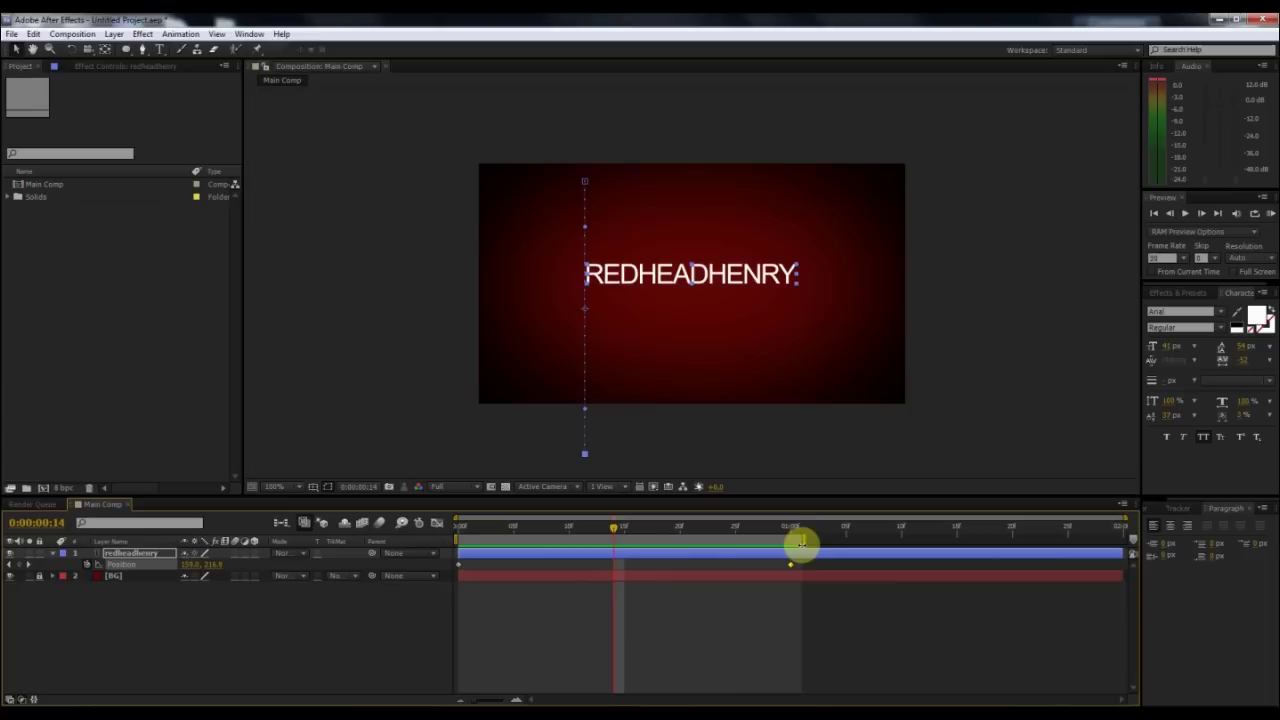
pyautogui.click(1268, 217)
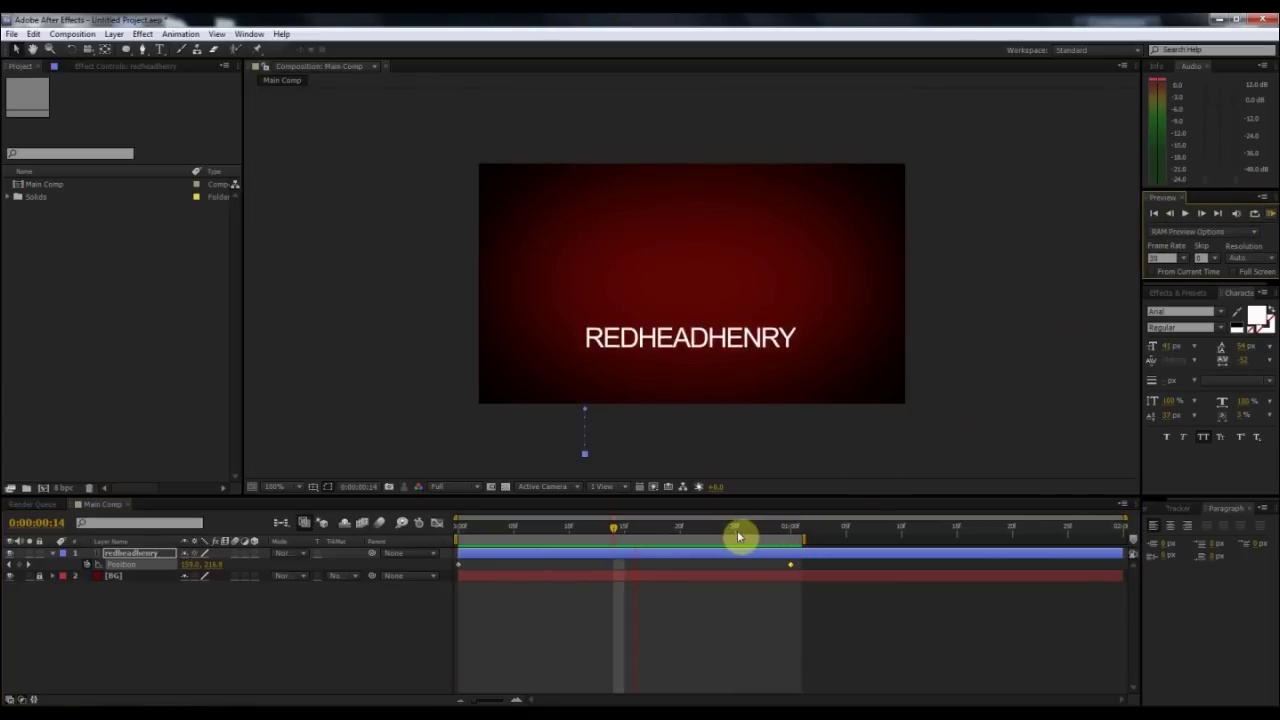
pyautogui.click(630, 527)
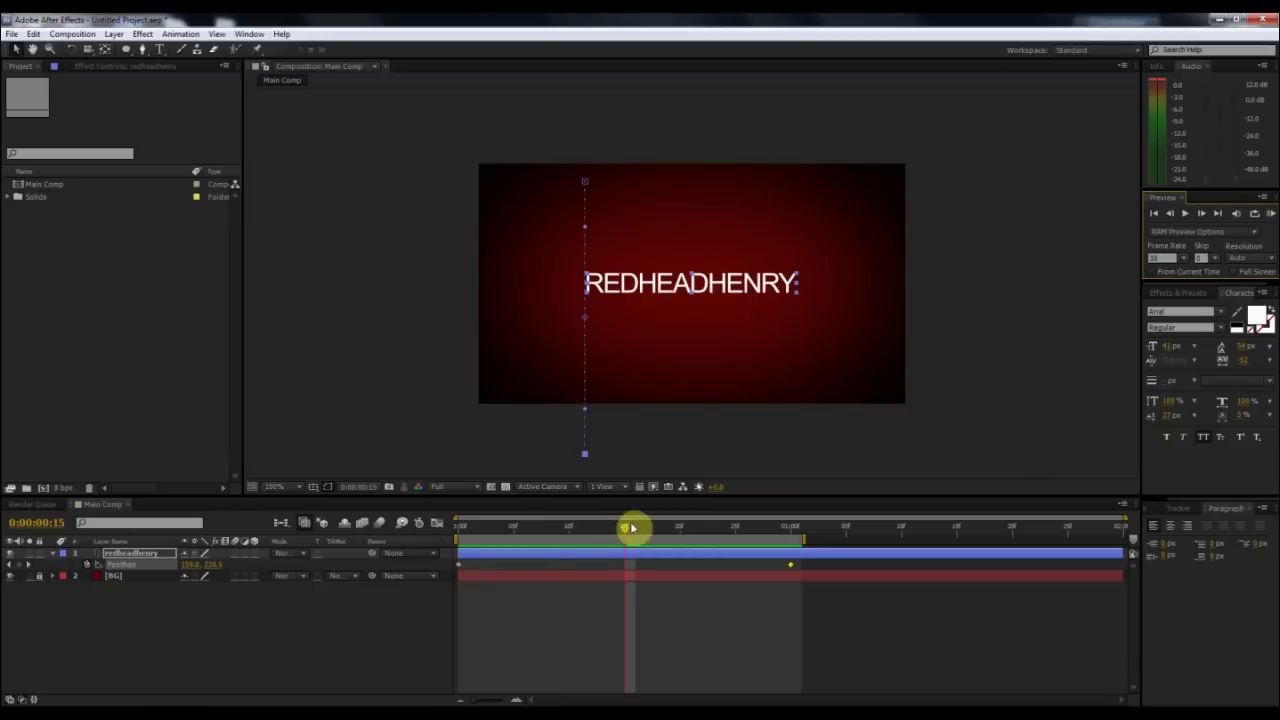
# Step: Move the title's last Position keyframe earlier to 0:00:00:08 and set the current time on it
pyautogui.moveTo(620, 530); pyautogui.dragTo(580, 530)
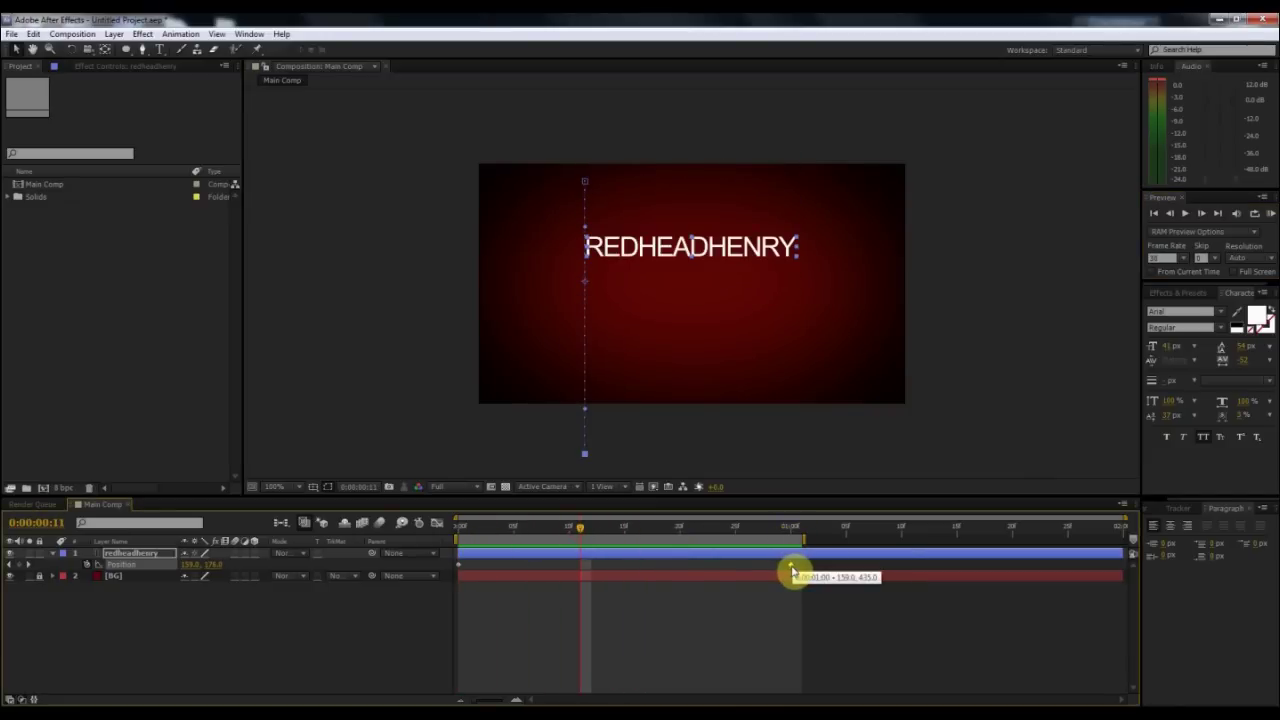
pyautogui.moveTo(787, 571); pyautogui.dragTo(577, 576)
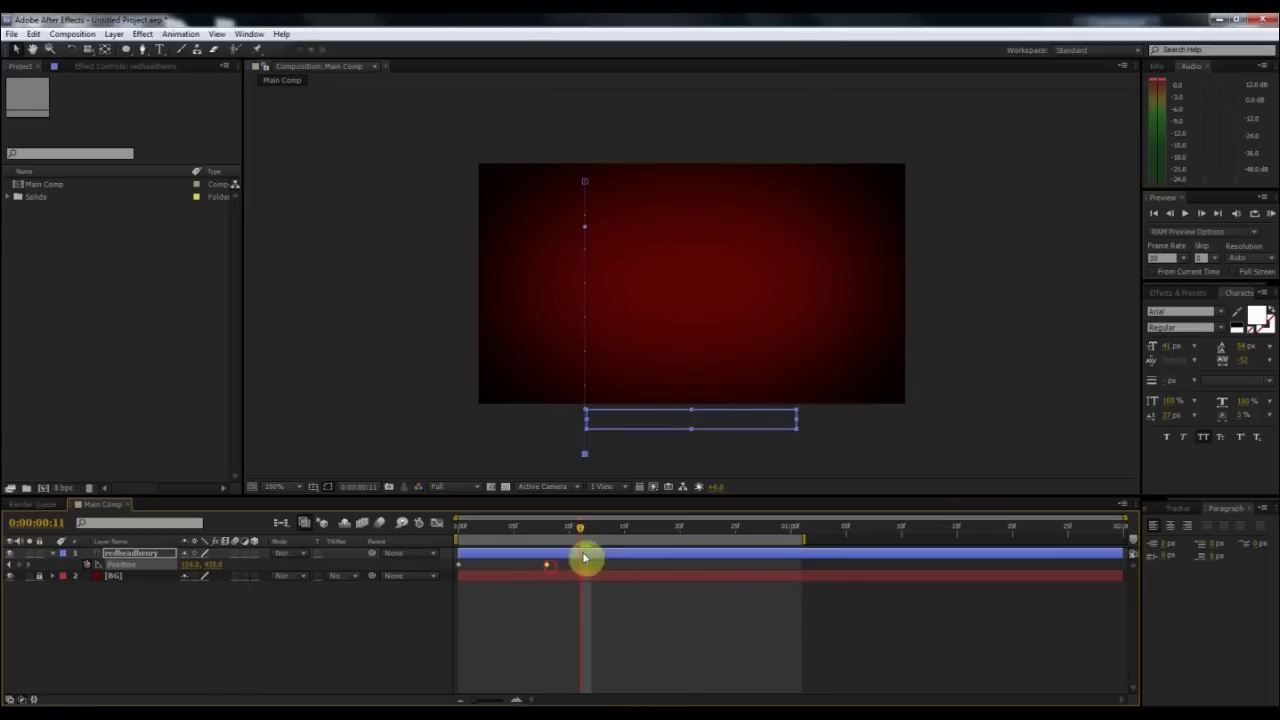
pyautogui.moveTo(551, 537)
pyautogui.mouseDown()
pyautogui.moveTo(514, 531)
pyautogui.moveTo(543, 533)
pyautogui.mouseUp()
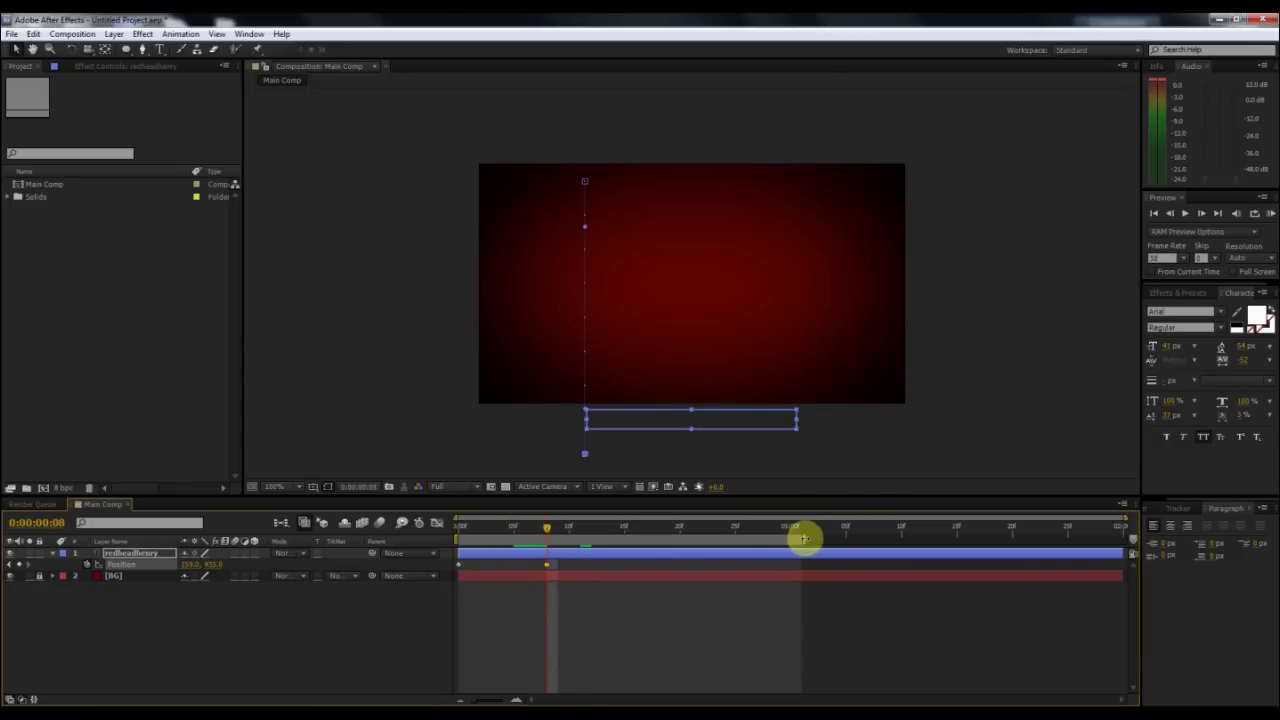
# Step: Shorten the work area to end at about 0:00:00:10, RAM preview the faster motion, and scrub back to mid-move
pyautogui.moveTo(804, 538); pyautogui.dragTo(579, 550)
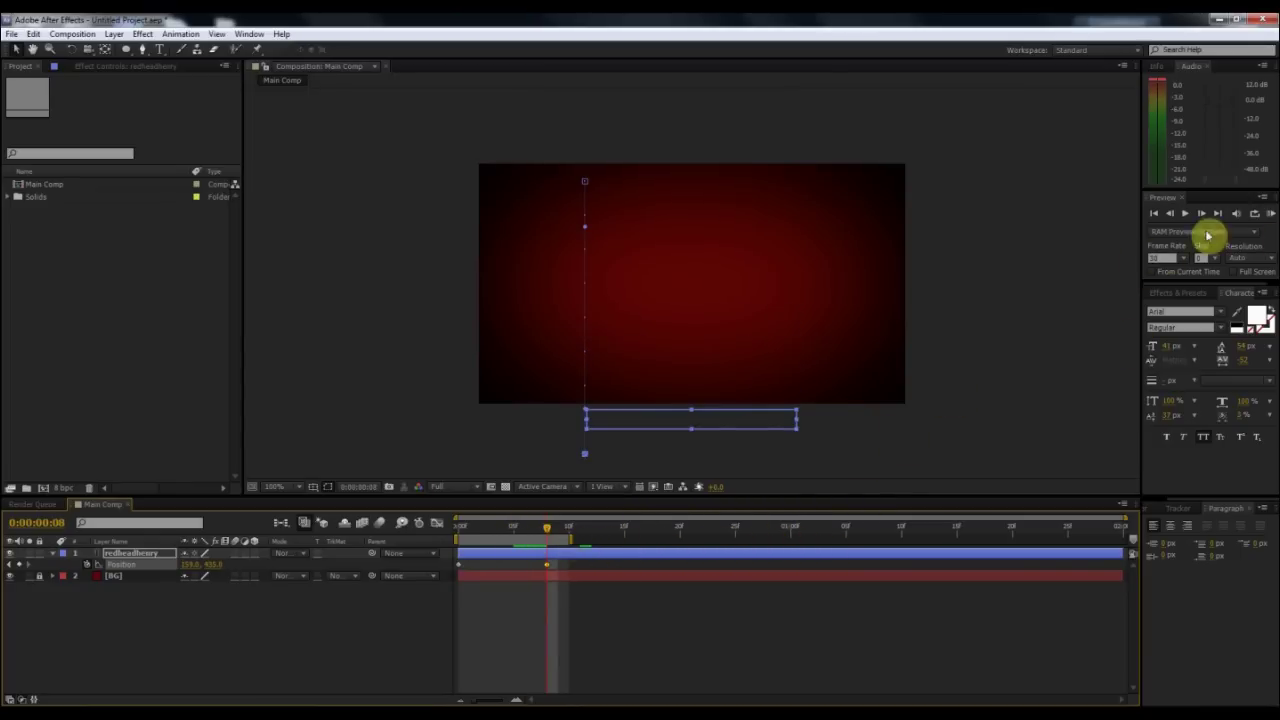
pyautogui.click(1270, 217)
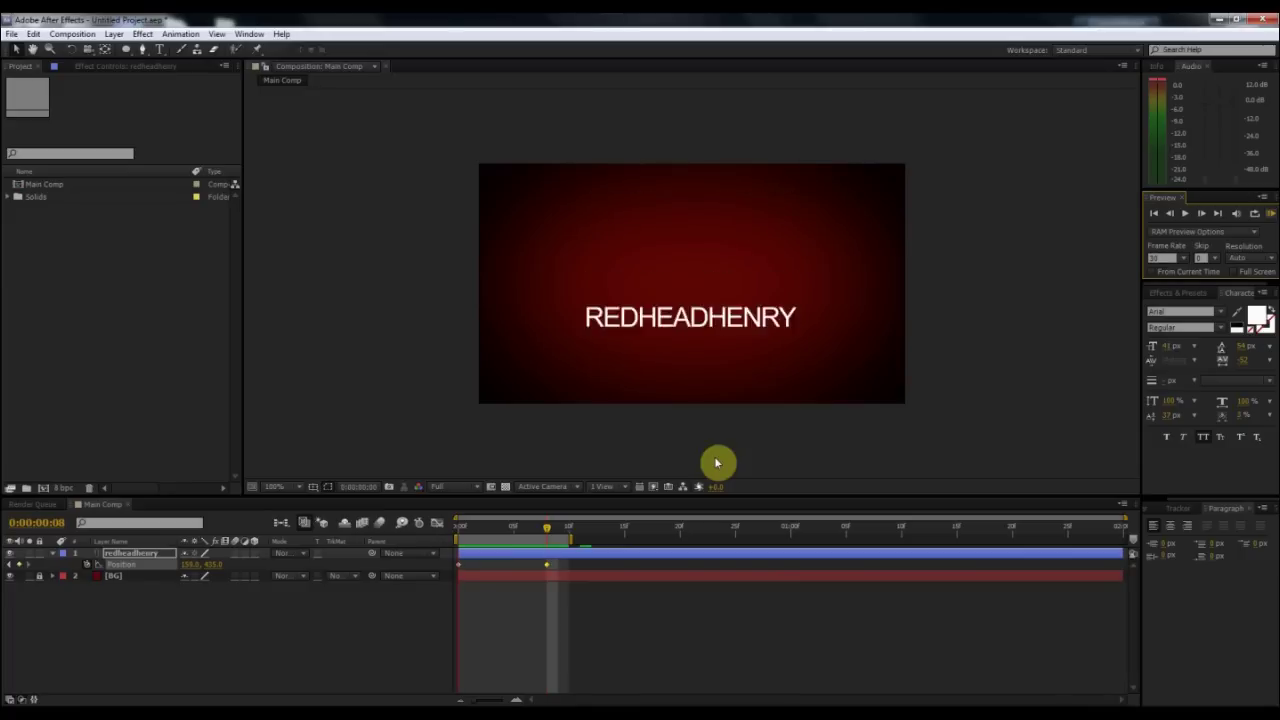
pyautogui.click(510, 572)
pyautogui.moveTo(540, 530); pyautogui.dragTo(497, 542)
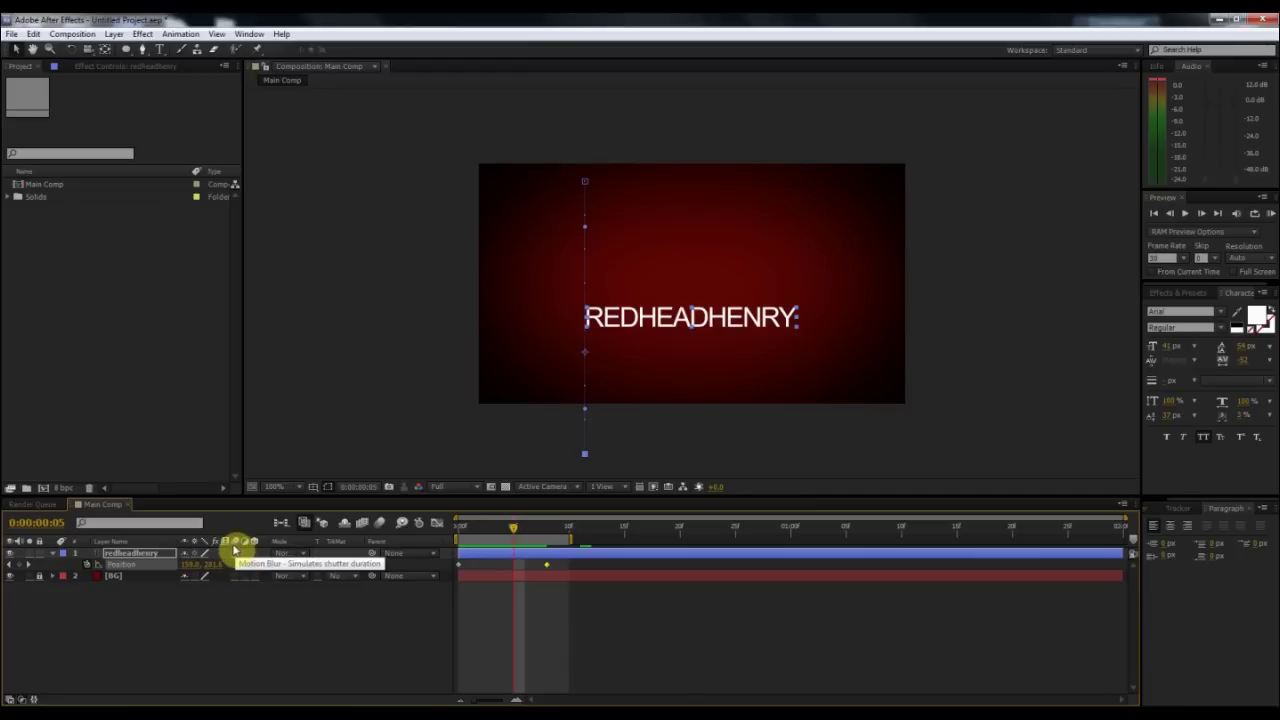
# Step: Turn on motion blur for the redheadhenry layer and enable motion blur for the whole composition, with the current time at 0:00:00:04
pyautogui.click(236, 556)
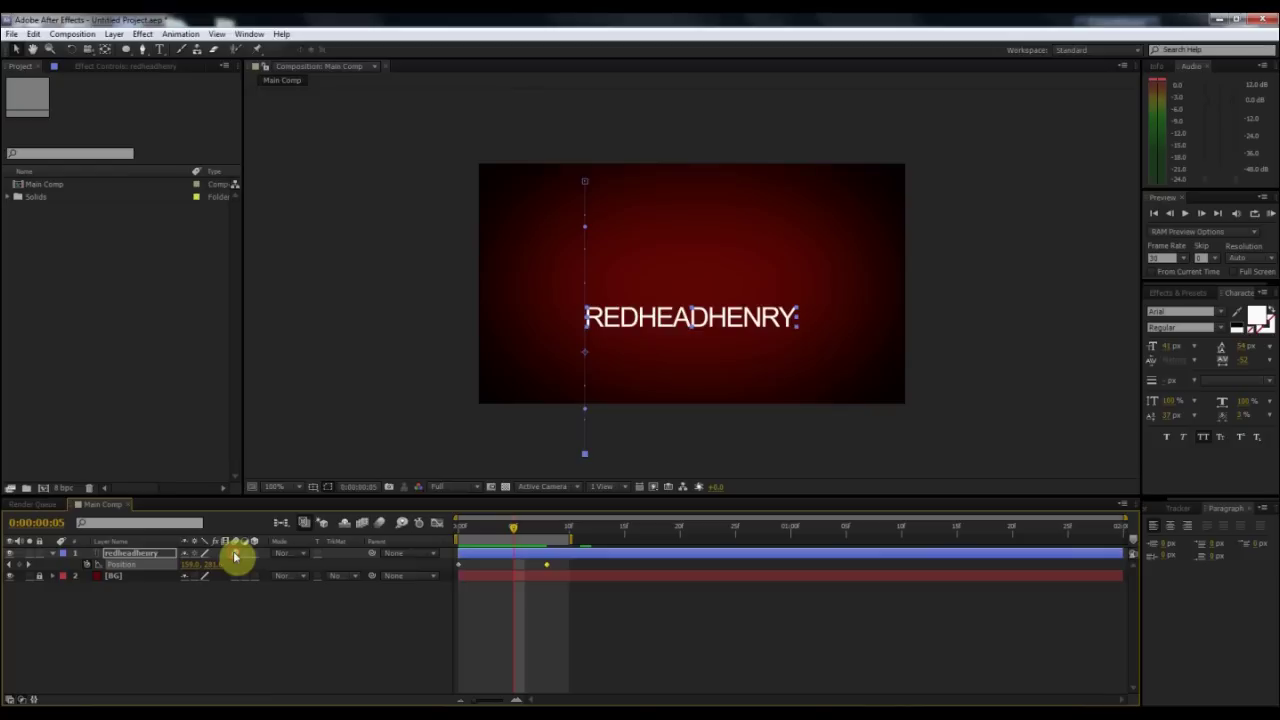
pyautogui.moveTo(521, 531); pyautogui.dragTo(502, 576)
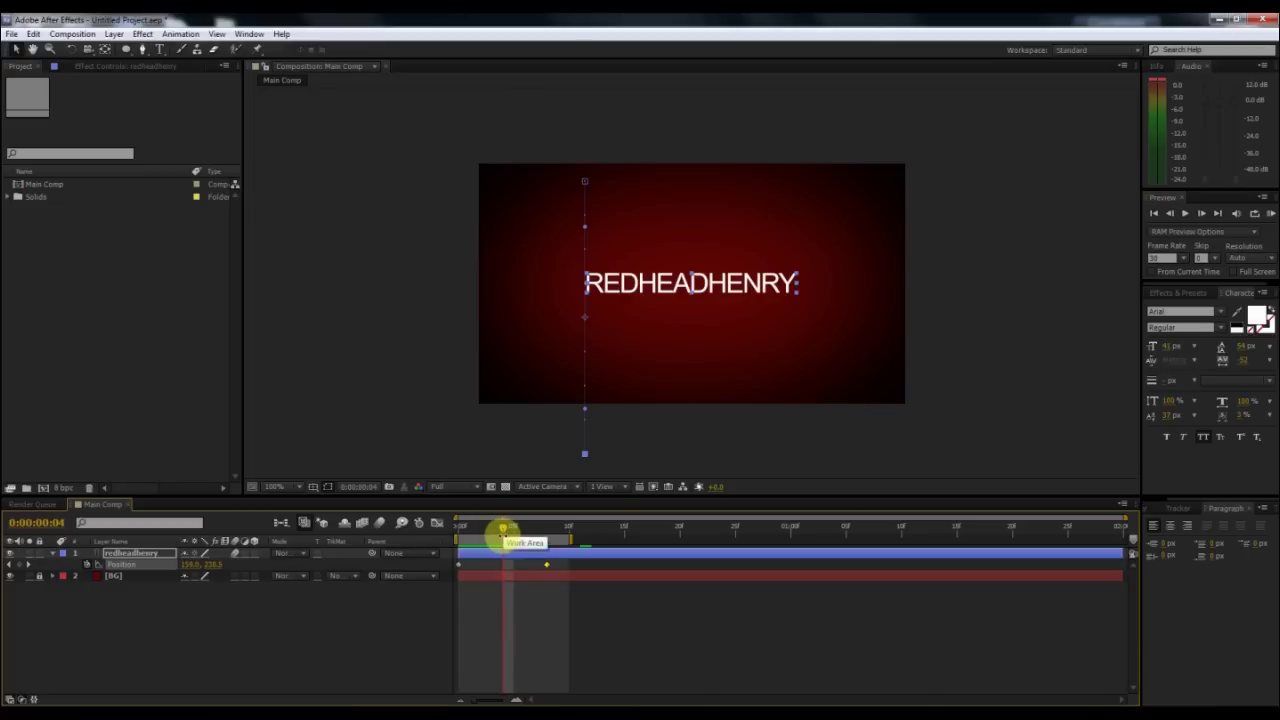
pyautogui.moveTo(506, 534)
pyautogui.mouseDown()
pyautogui.moveTo(486, 534)
pyautogui.moveTo(506, 534)
pyautogui.mouseUp()
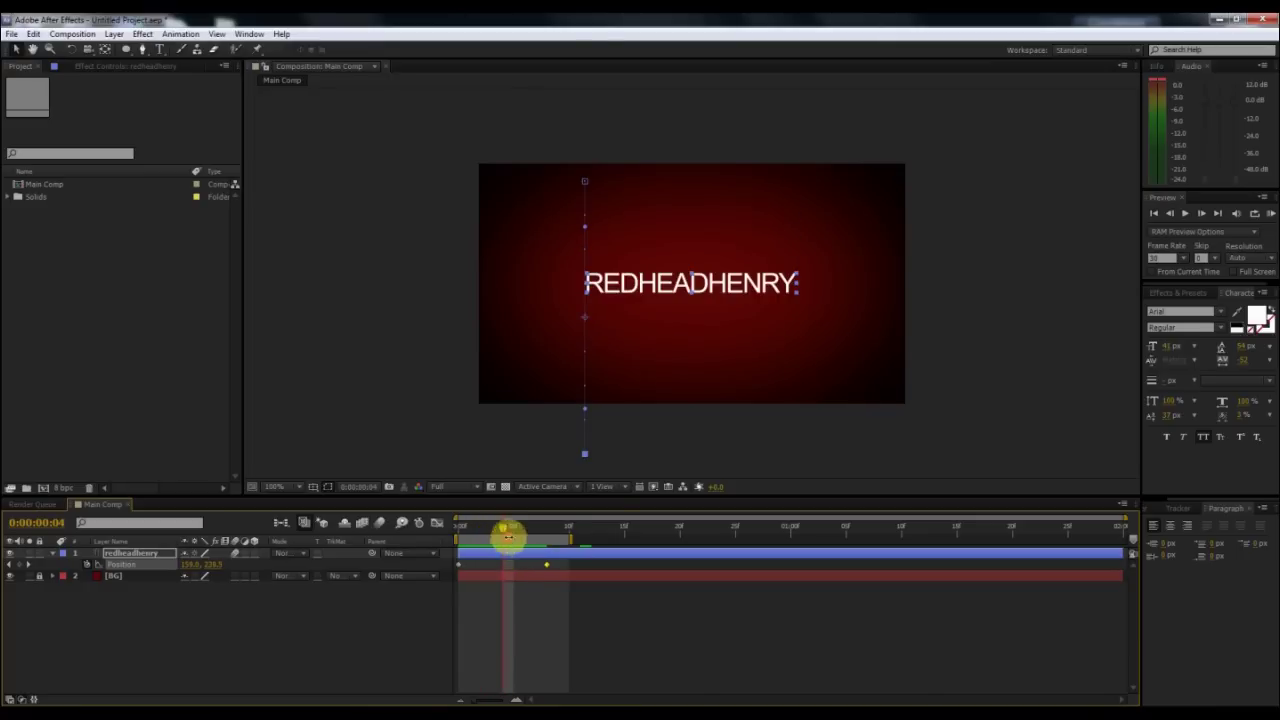
pyautogui.click(569, 545)
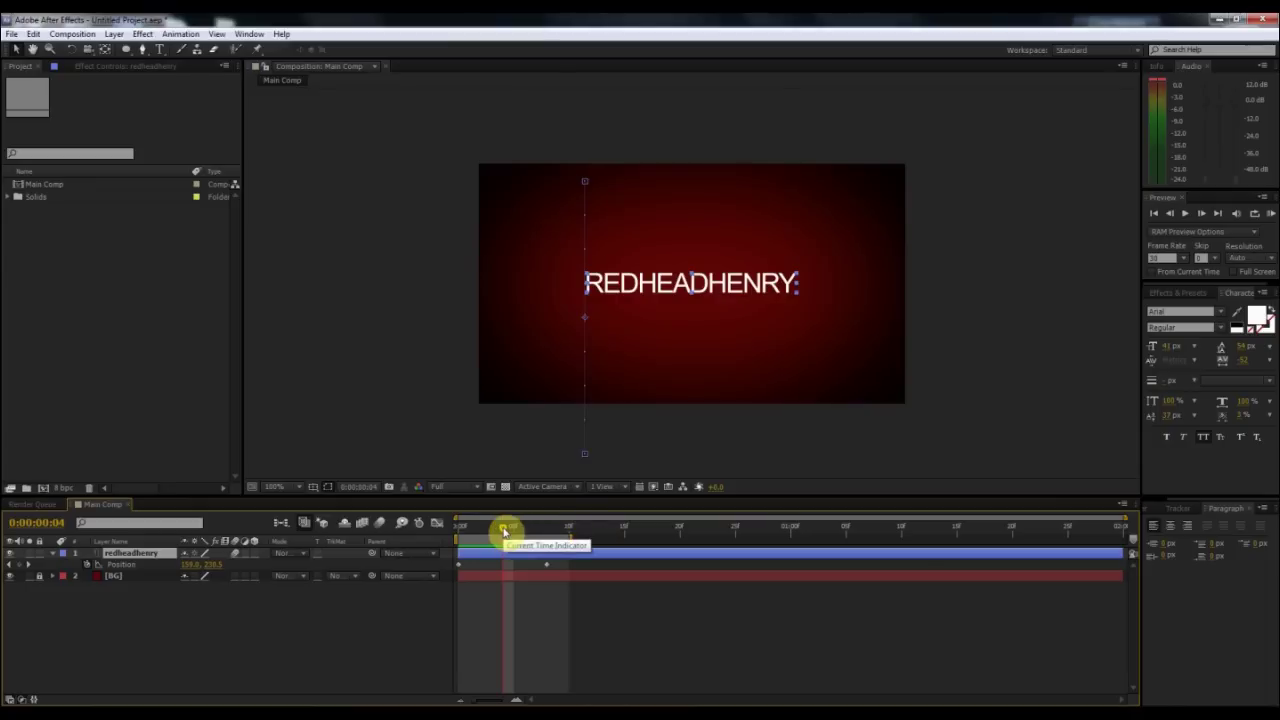
pyautogui.click(381, 524)
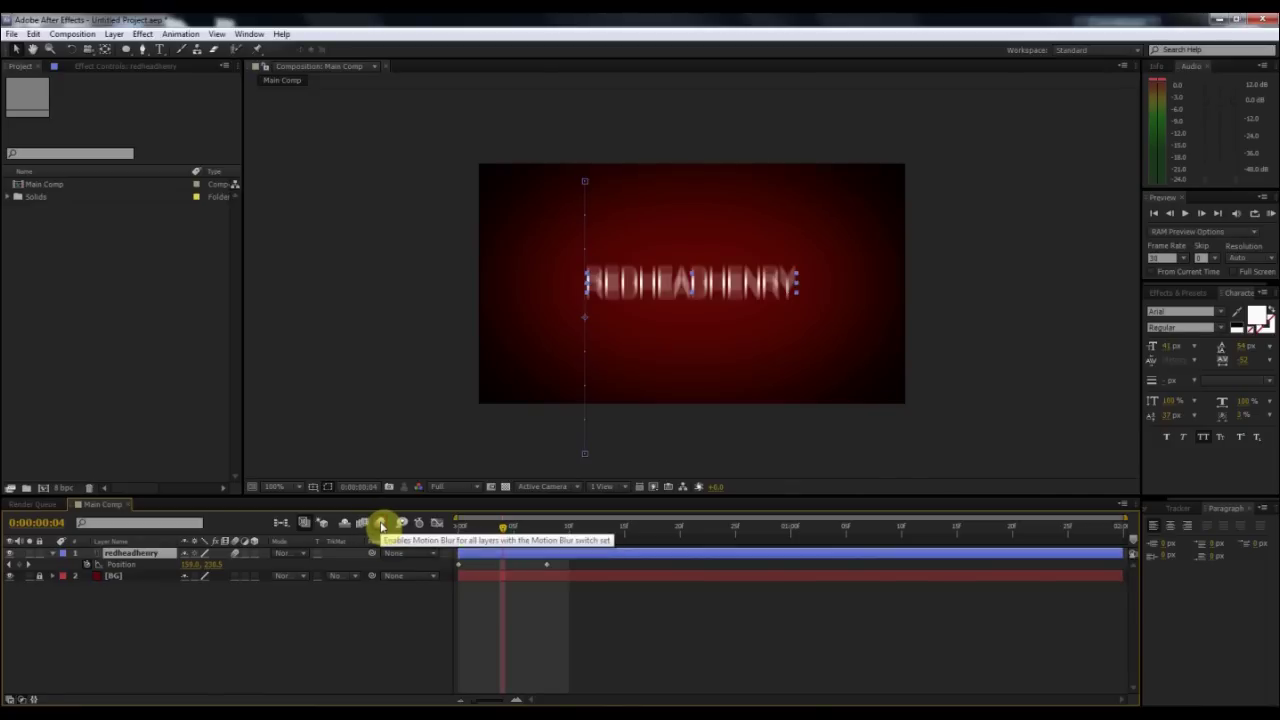
# Step: Compare the title at 0:00:00:05 with the composition's motion blur disabled and re-enabled
pyautogui.moveTo(505, 533); pyautogui.dragTo(505, 561)
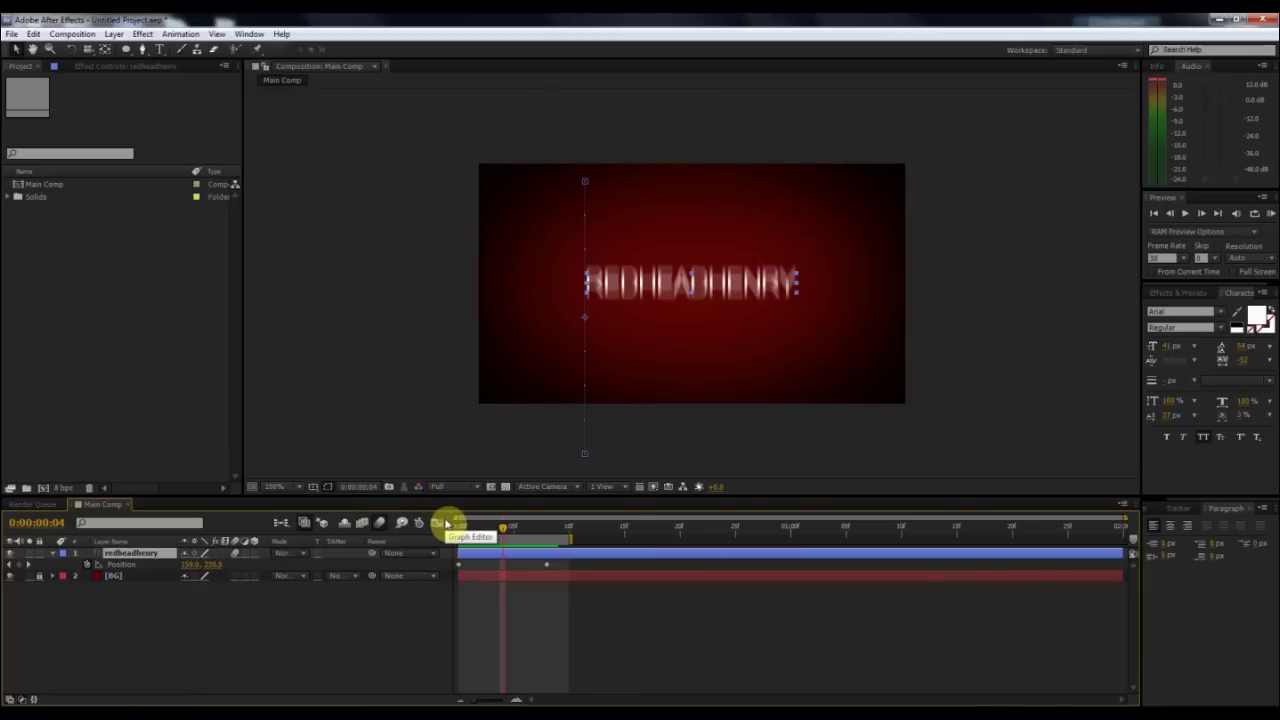
pyautogui.click(378, 524)
pyautogui.moveTo(509, 531); pyautogui.dragTo(514, 565)
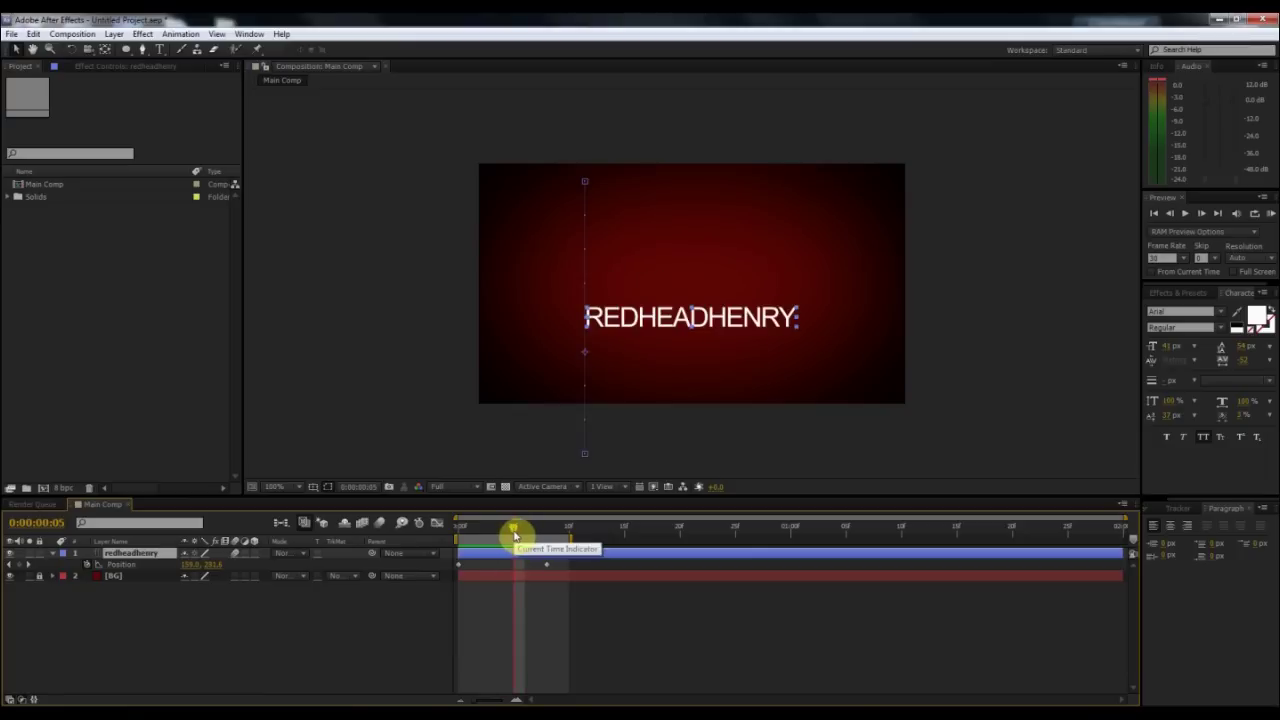
pyautogui.moveTo(514, 535)
pyautogui.mouseDown()
pyautogui.moveTo(551, 537)
pyautogui.moveTo(516, 549)
pyautogui.mouseUp()
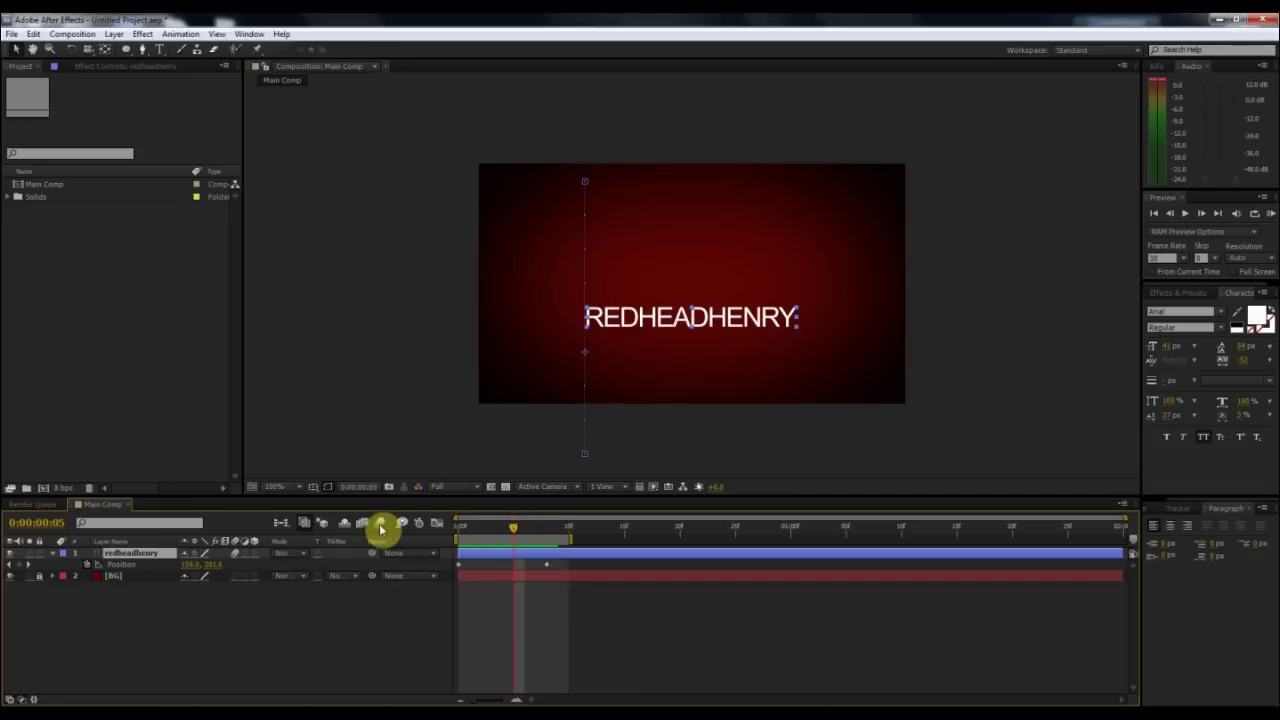
pyautogui.click(380, 523)
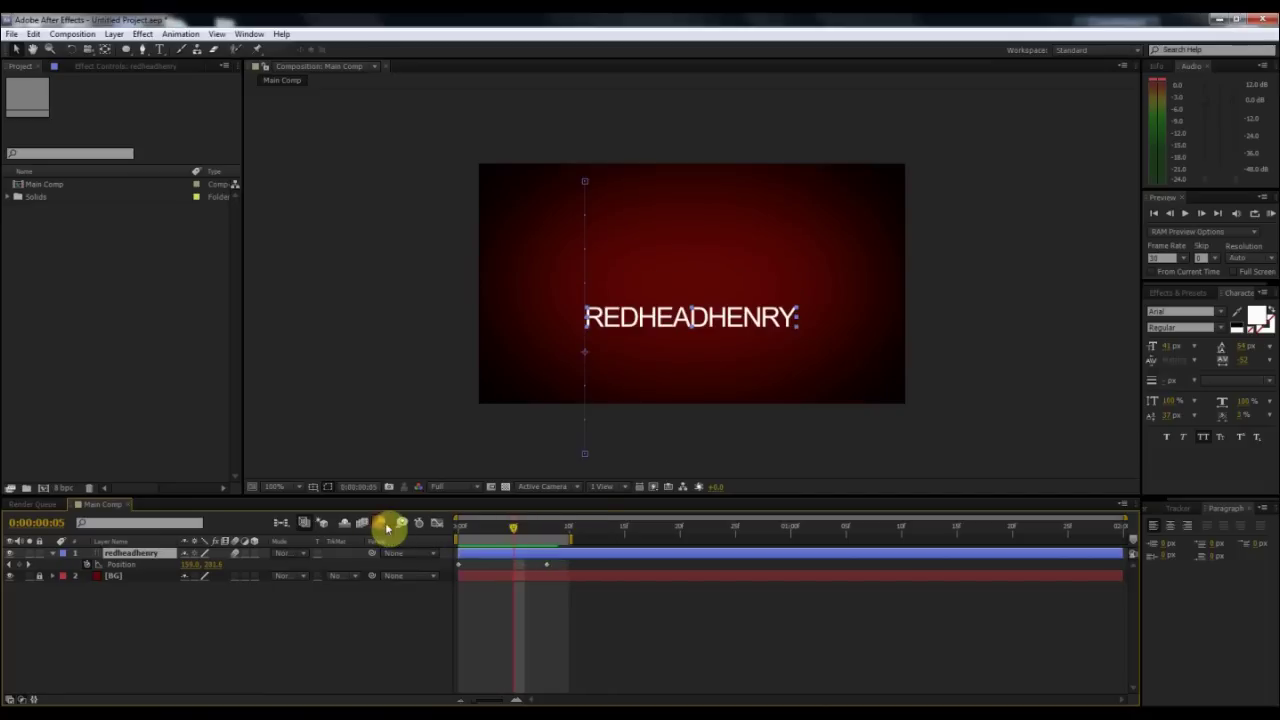
# Step: RAM preview the motion-blurred title, disable motion blur for the composition, and return the current time to 0:00:00:00
pyautogui.click(1270, 214)
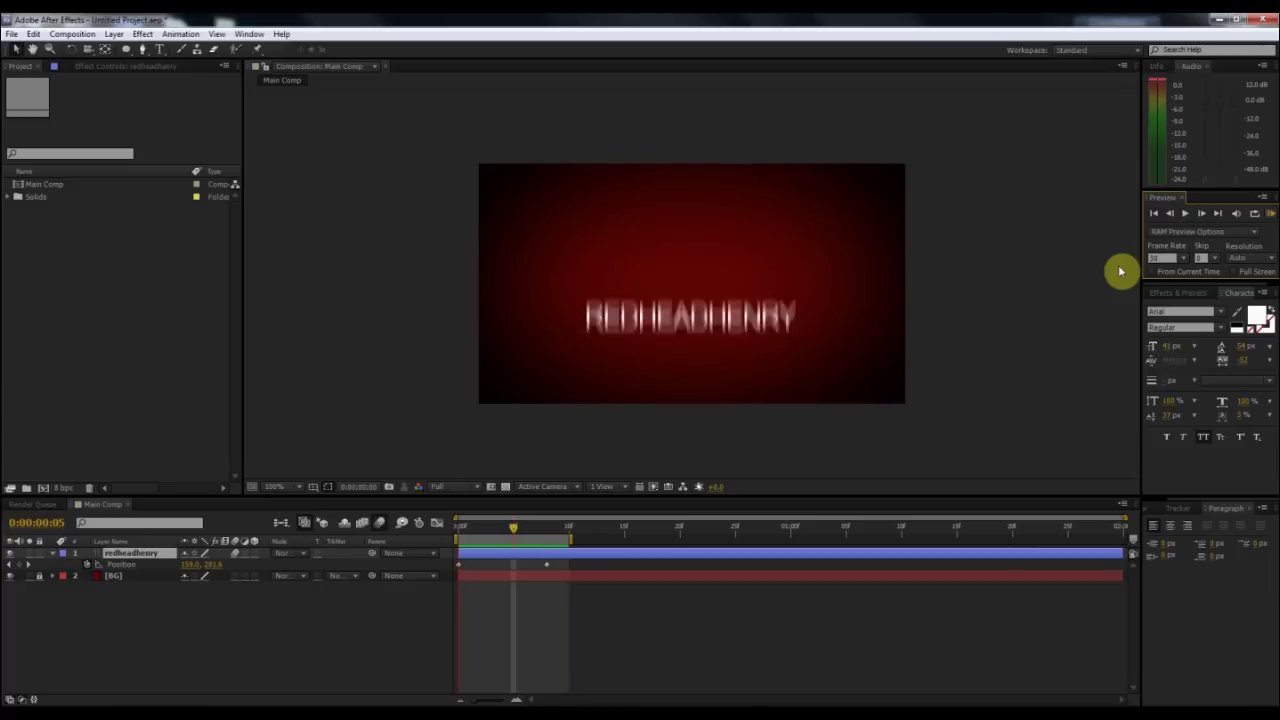
pyautogui.click(485, 537)
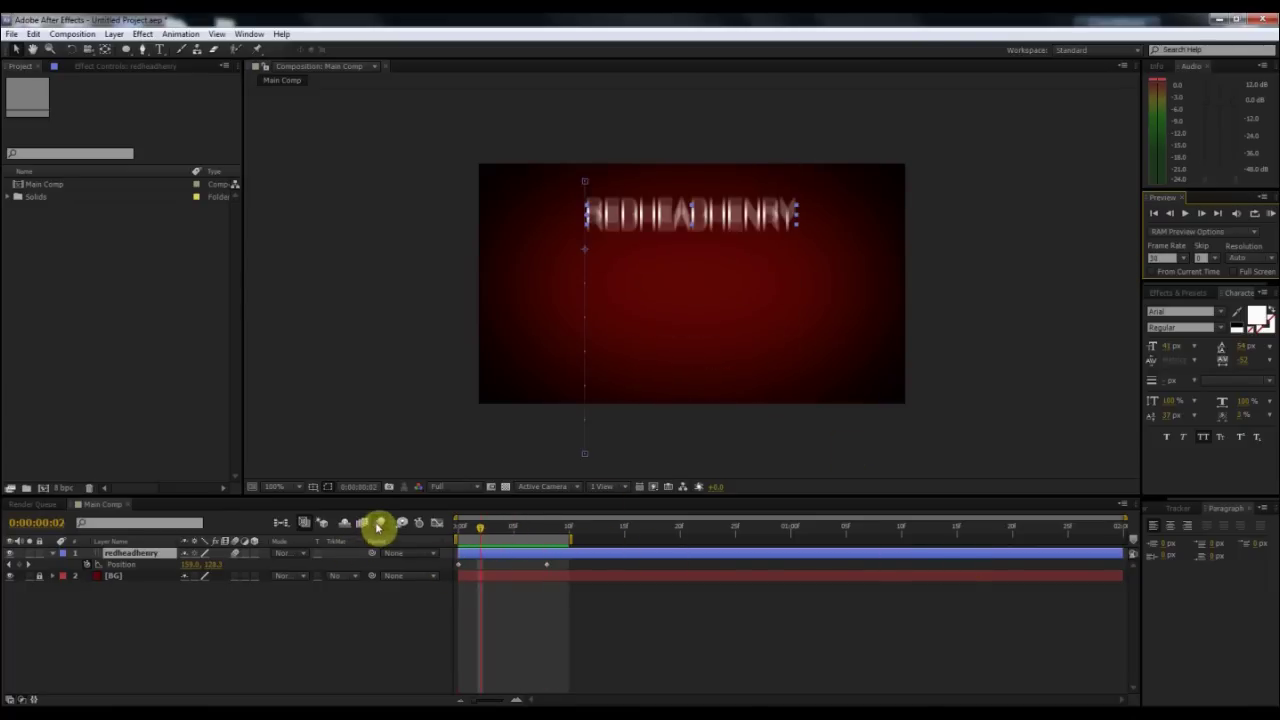
pyautogui.click(379, 523)
pyautogui.moveTo(463, 533); pyautogui.dragTo(458, 598)
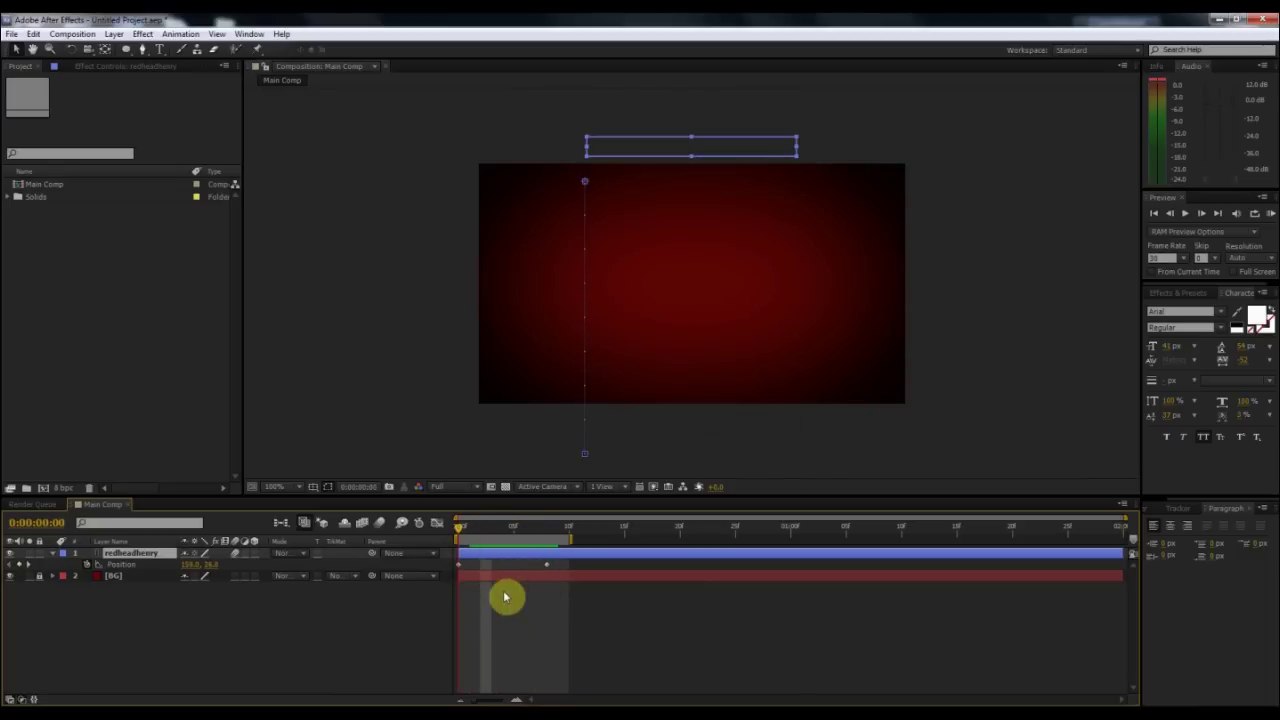